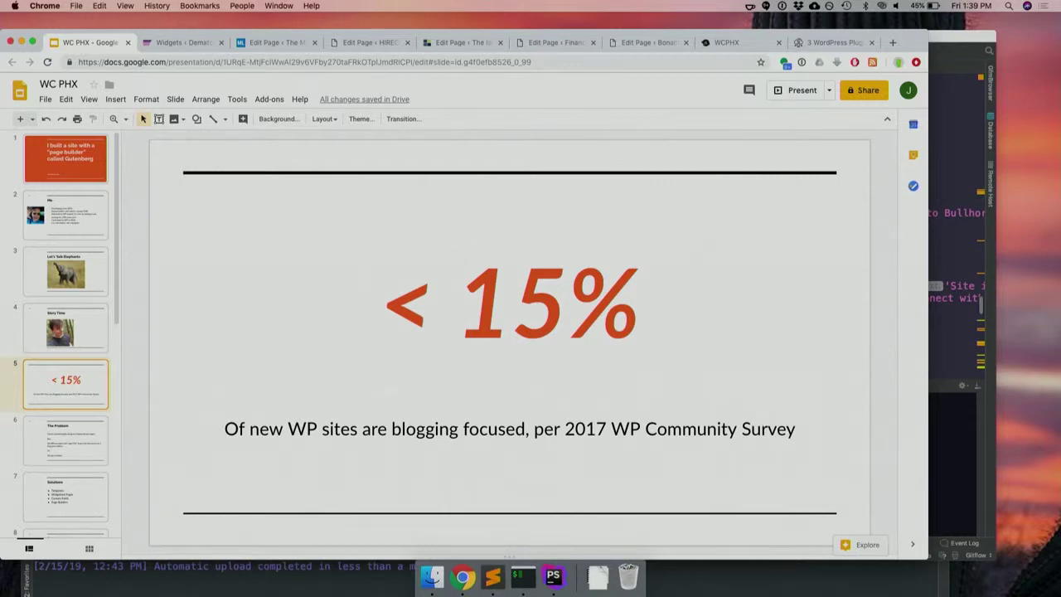
Move past The Problem slide to slide 7, 'Solutions', listing Templates, Widgetized Pages, Custom Fields, Page Builders.
key("Down")
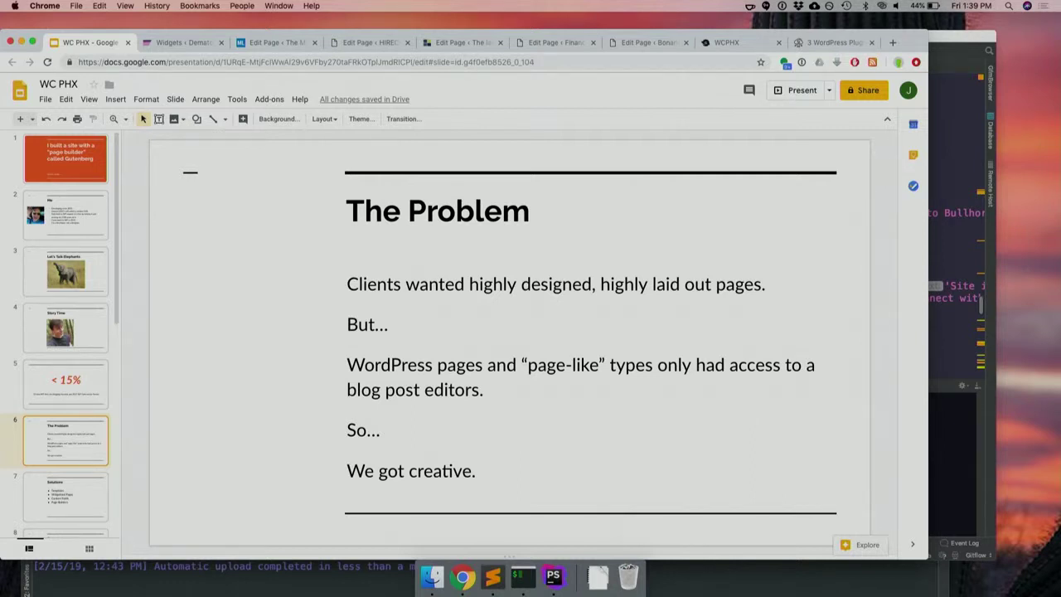
left_click(66, 496)
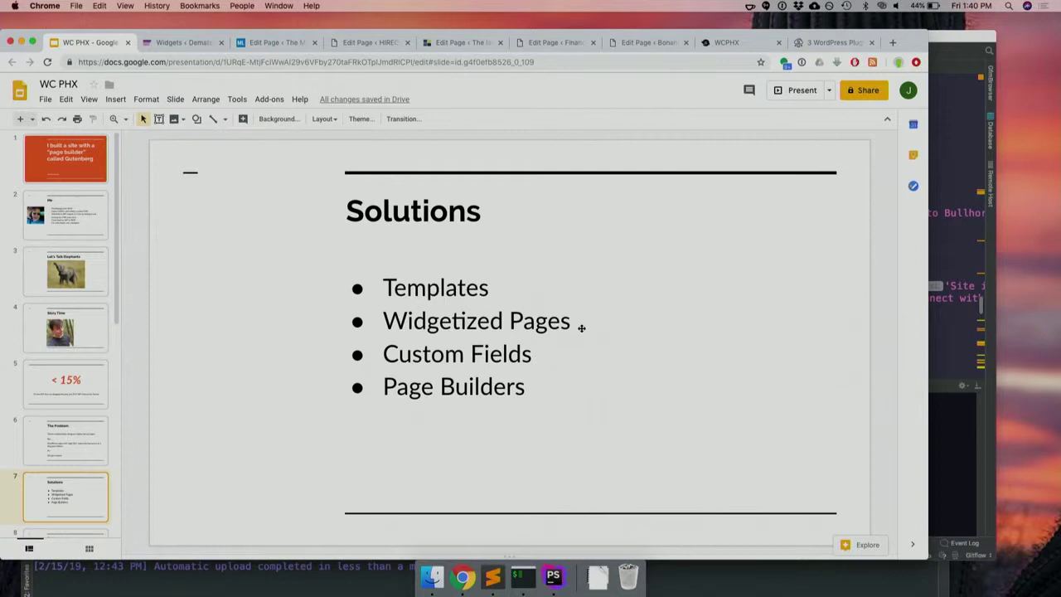
On the Widgets page, expand the Front Page 1, 2, 3 and 5 widget areas to review them.
left_click(183, 44)
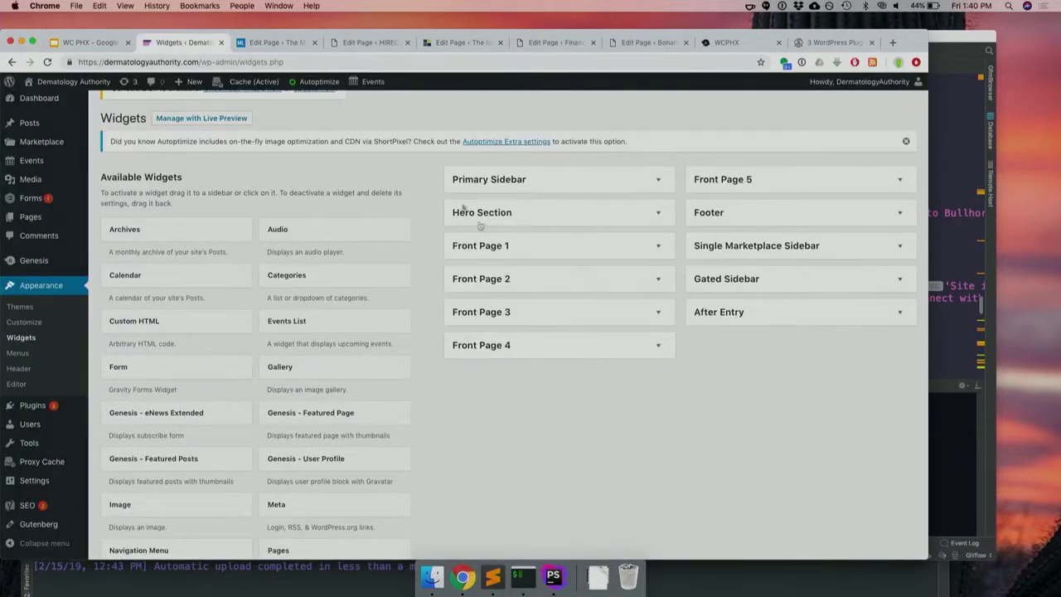
left_click(529, 249)
left_click(522, 327)
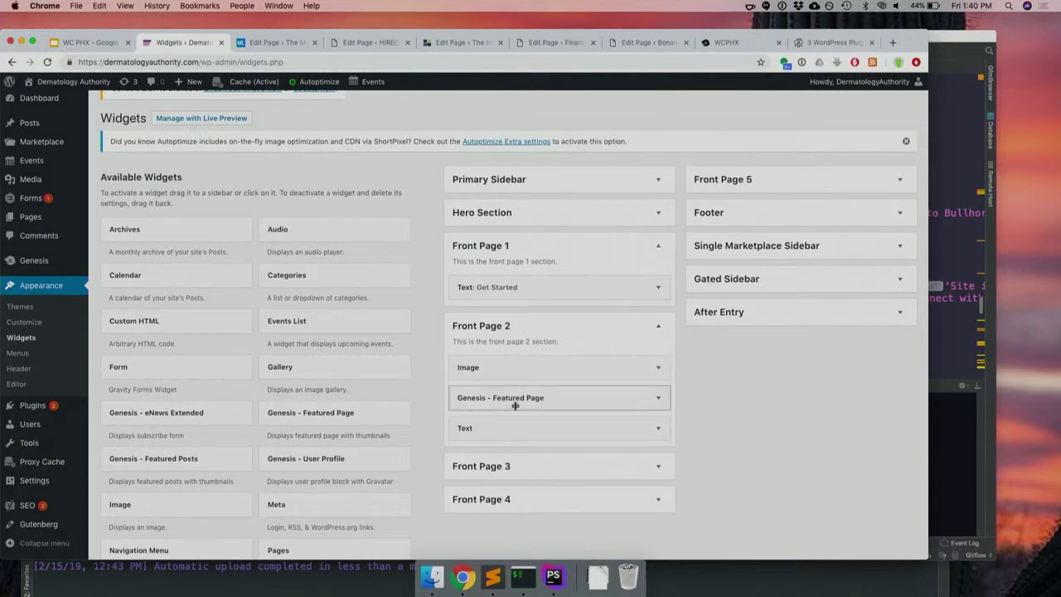
left_click(512, 464)
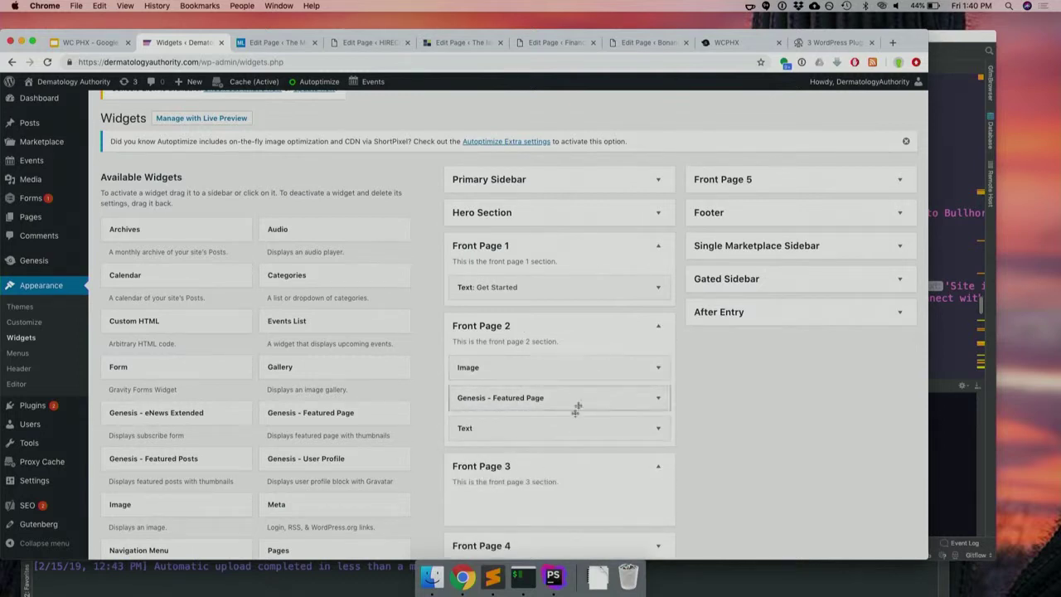
left_click(560, 471)
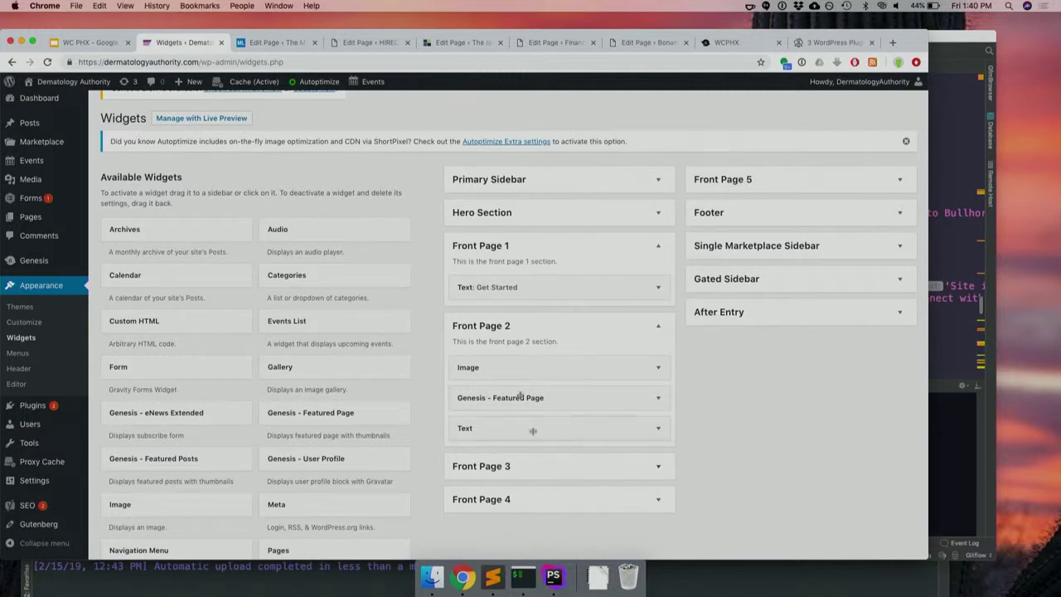
left_click(726, 179)
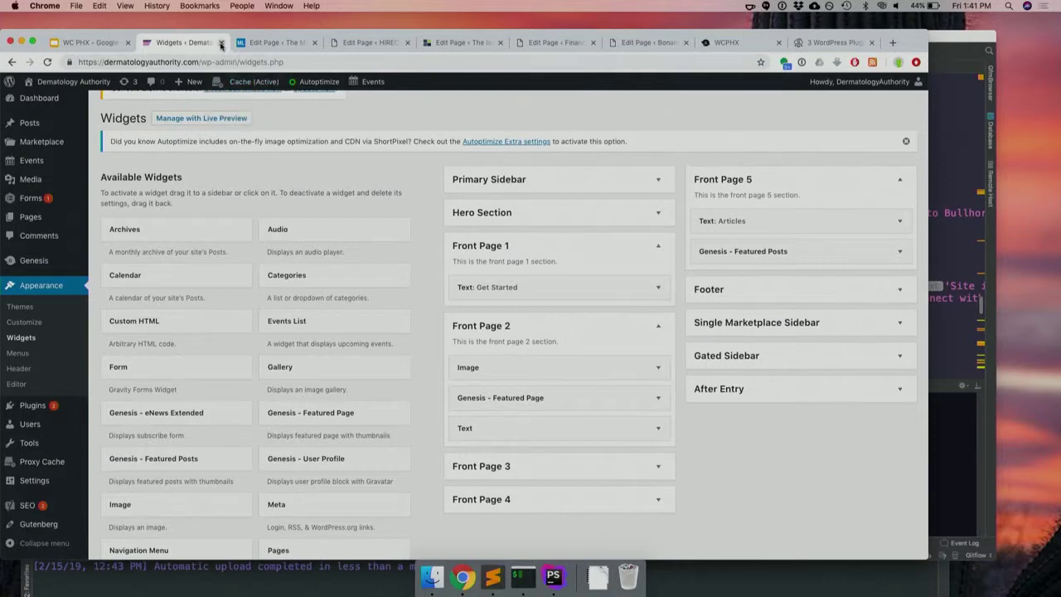
Close the widgets page, return to the Solutions slide, then bring up the MLconf page editor.
left_click(244, 42)
left_click(91, 43)
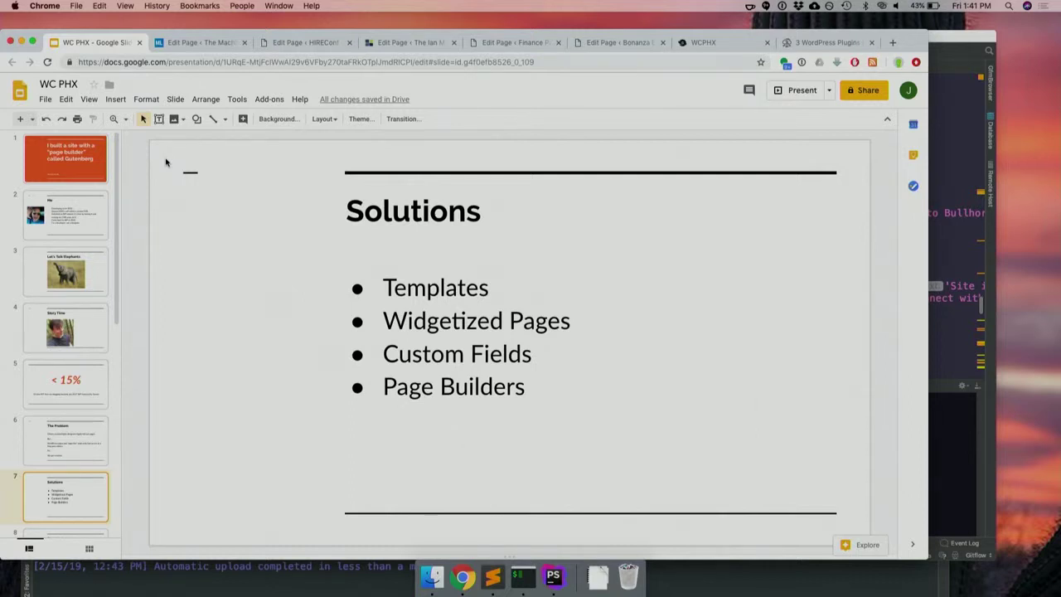
left_click(199, 43)
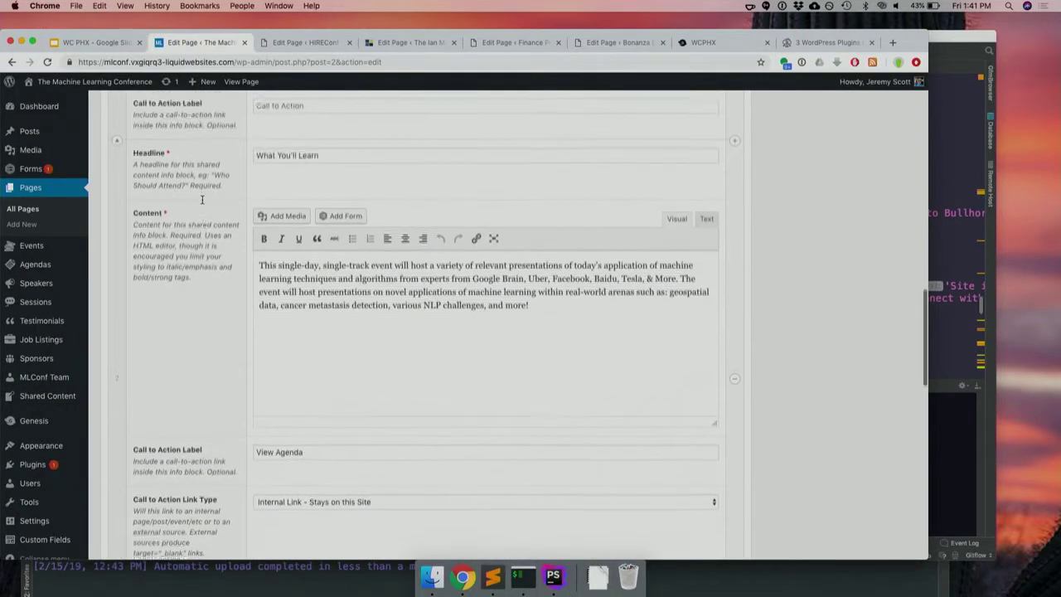
Scroll through the MLconf page's custom fields in the editor.
scroll(201, 200, "up", 10)
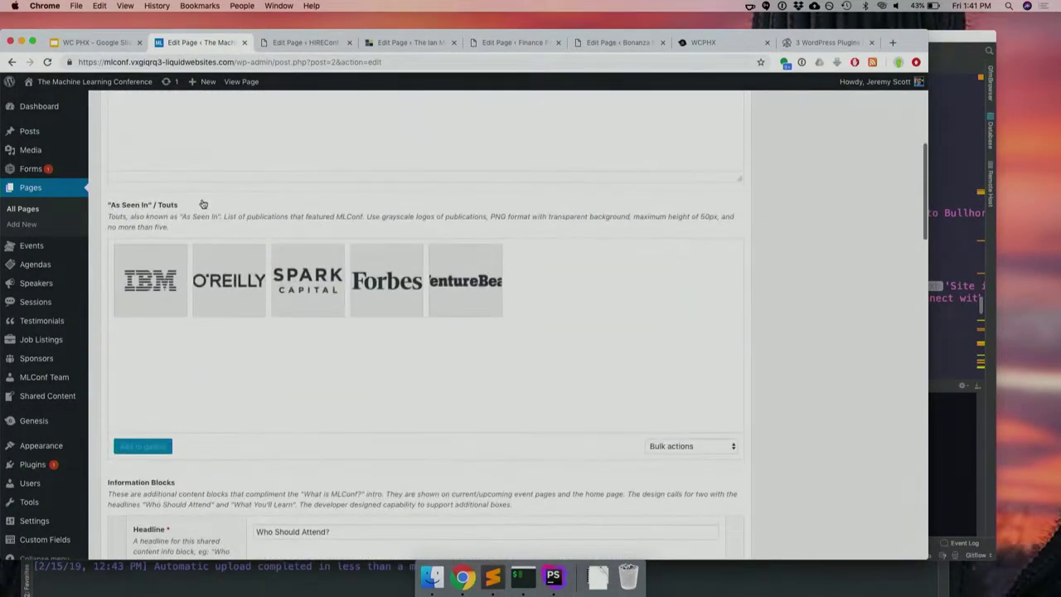
scroll(203, 204, "up", 10)
scroll(201, 200, "down", 3)
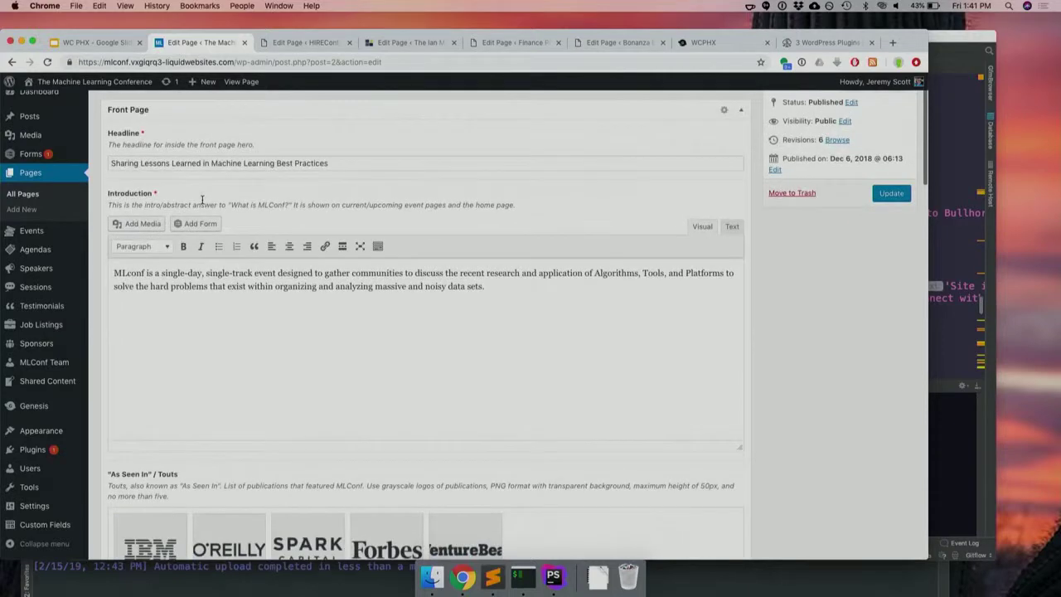
scroll(201, 199, "down", 2)
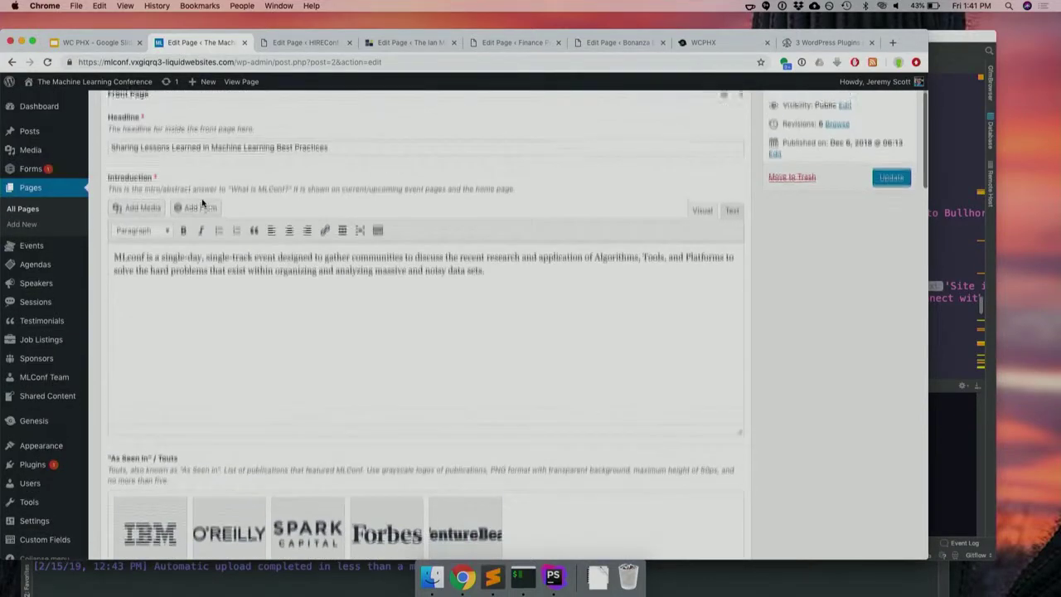
scroll(202, 203, "up", 2)
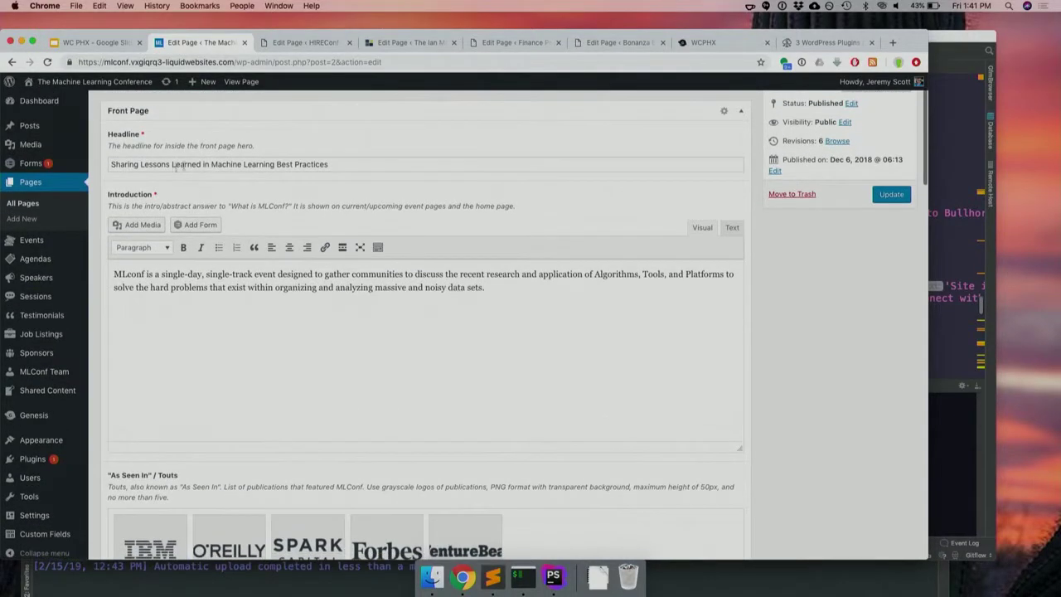
scroll(217, 223, "down", 4)
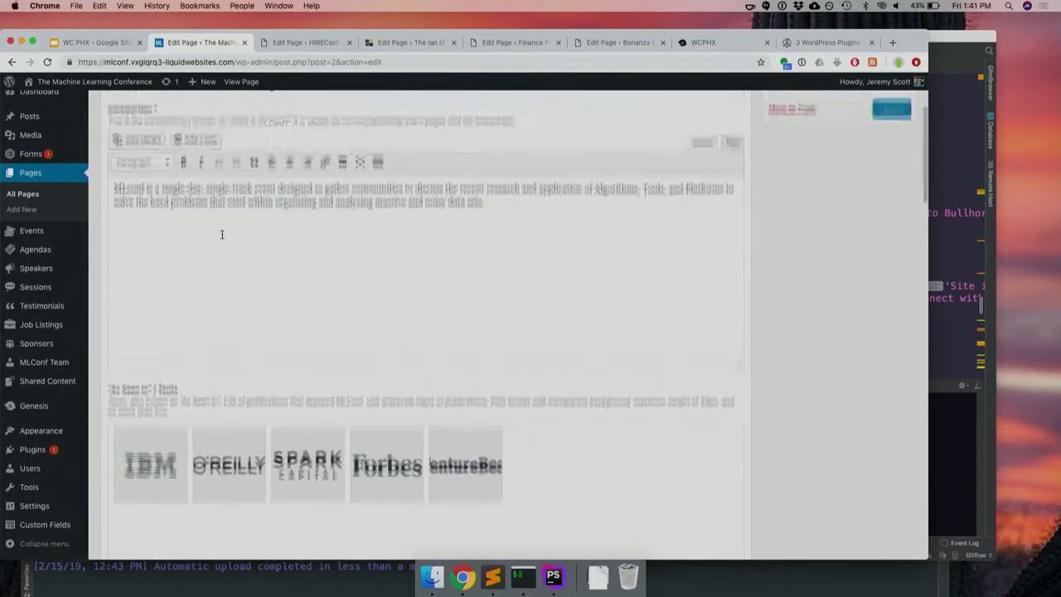
scroll(221, 234, "down", 5)
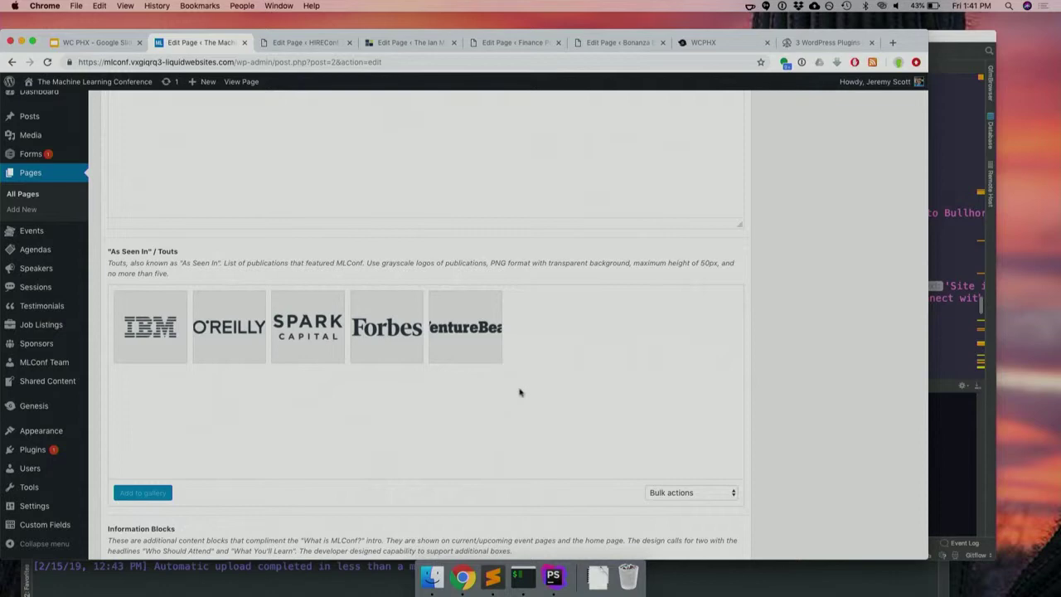
scroll(519, 392, "down", 5)
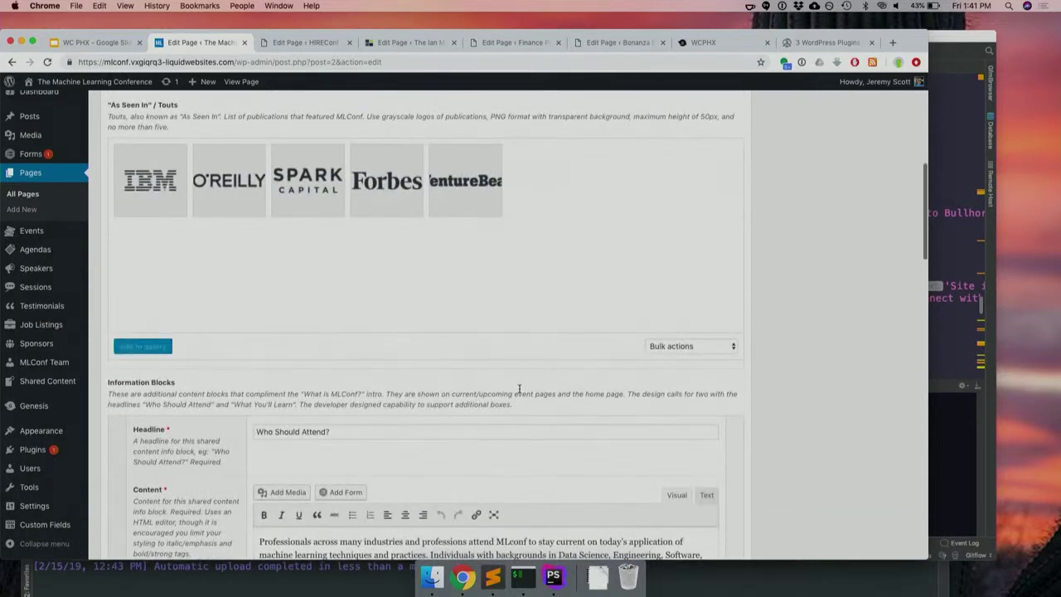
scroll(519, 389, "down", 12)
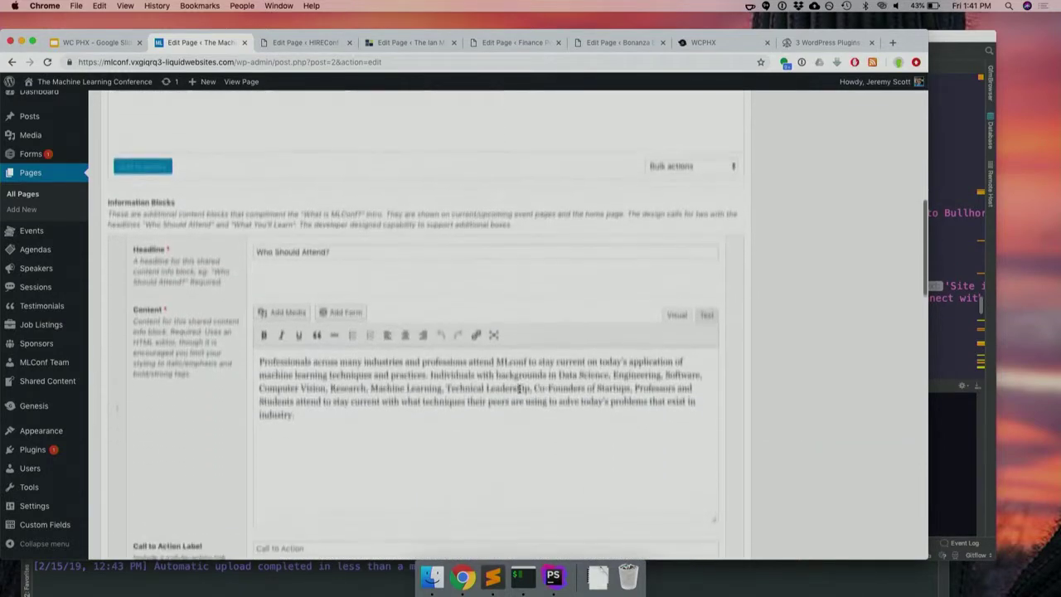
scroll(519, 392, "down", 9)
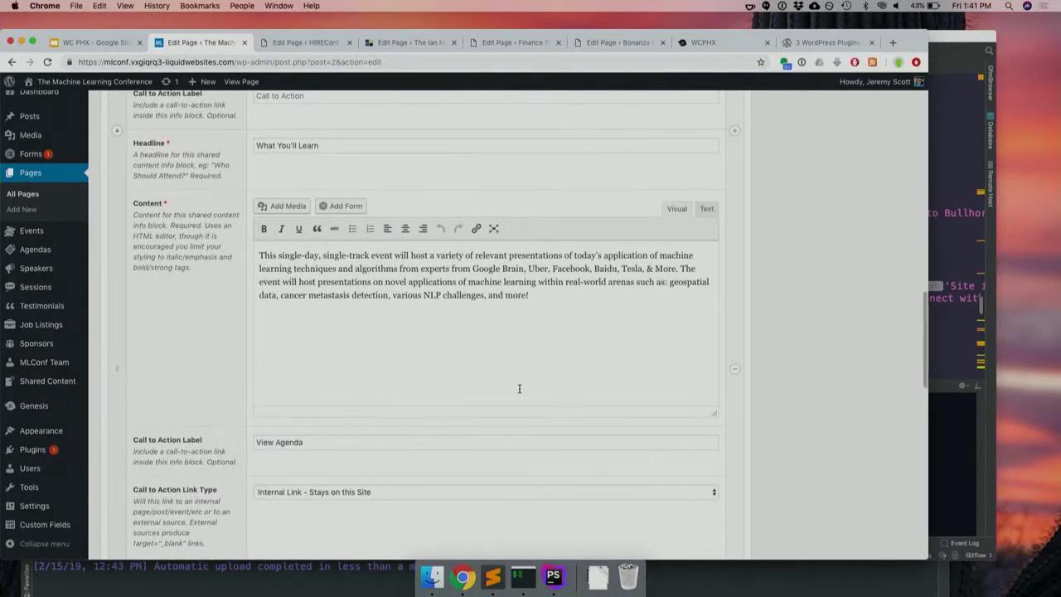
scroll(519, 389, "down", 8)
scroll(520, 388, "down", 6)
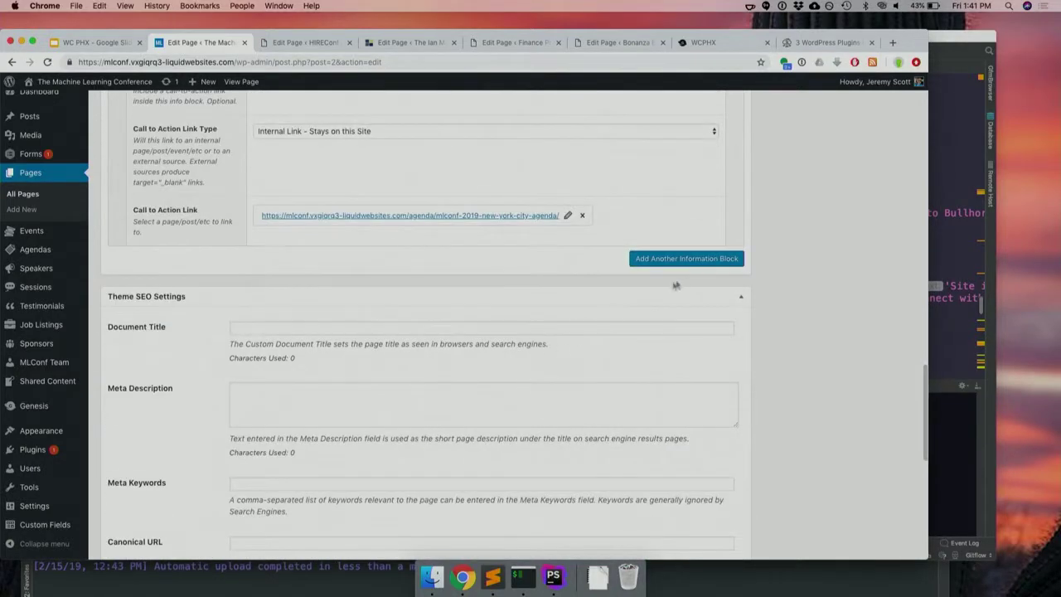
Add an empty information block, then view the live page, leaving without saving.
left_click(666, 259)
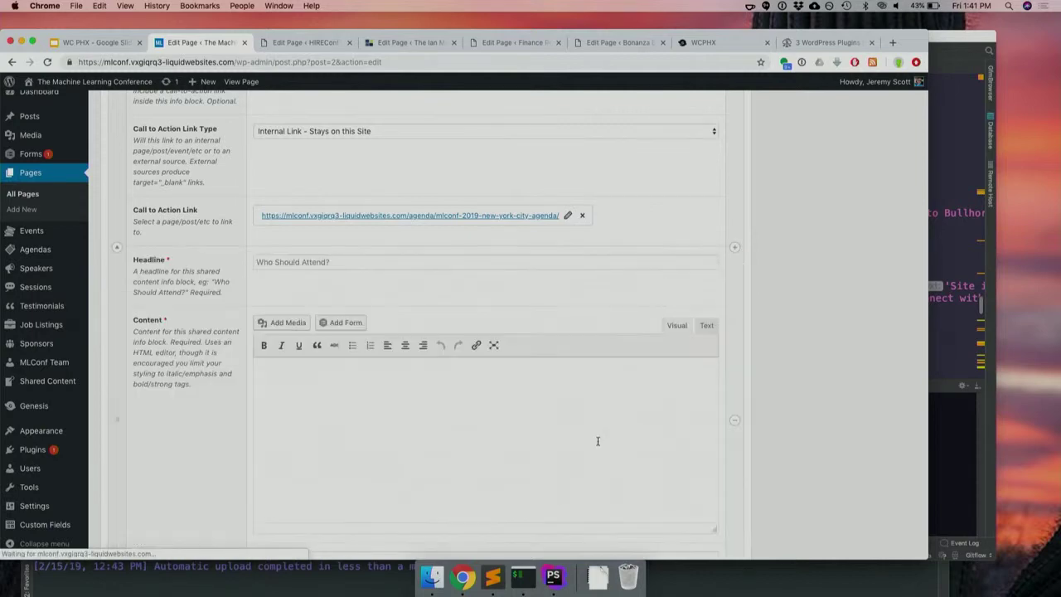
left_click(734, 419)
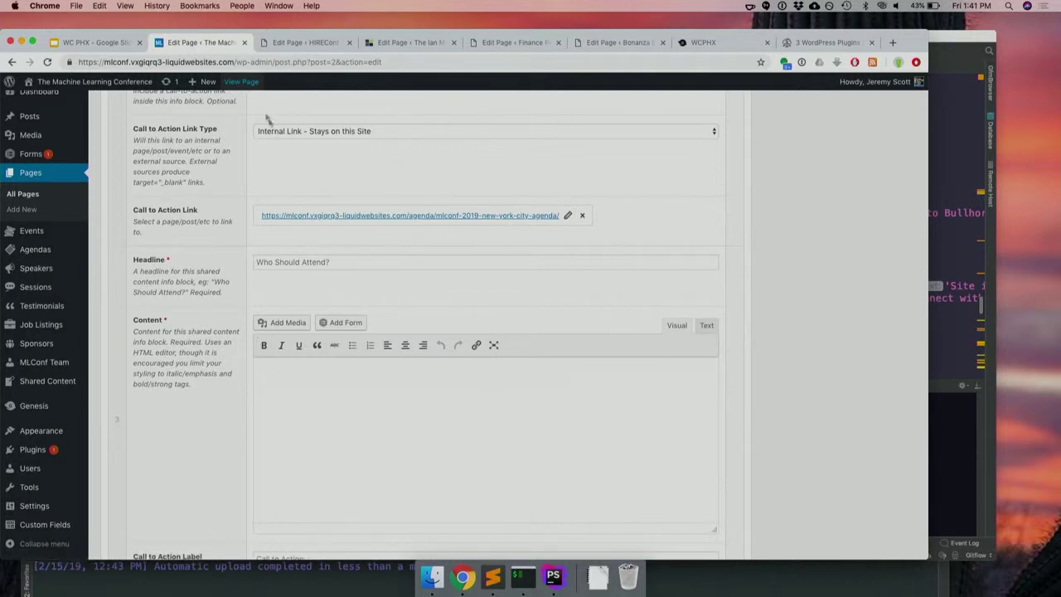
left_click(244, 43)
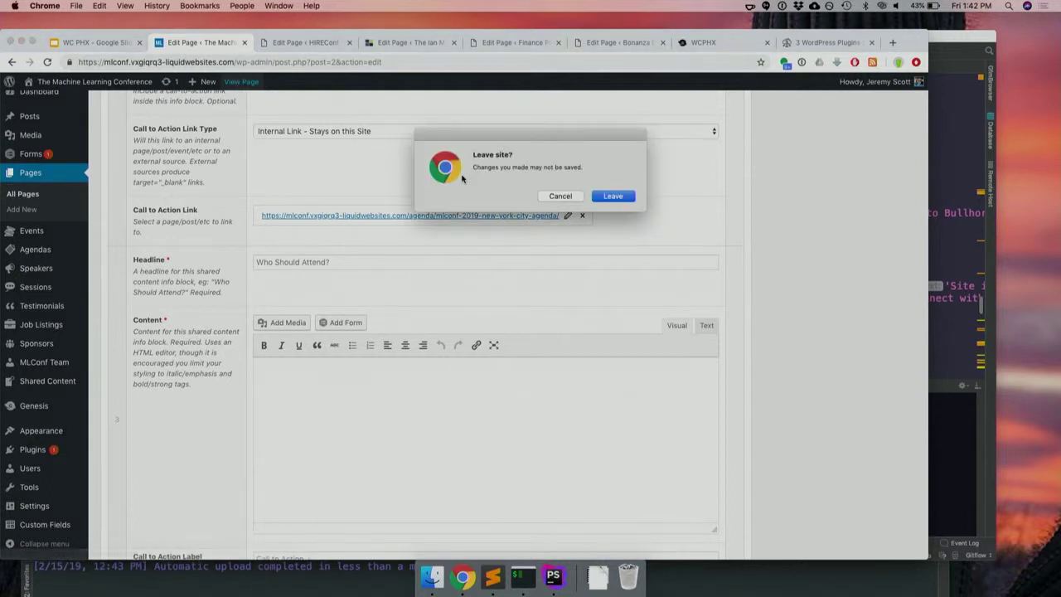
left_click(613, 196)
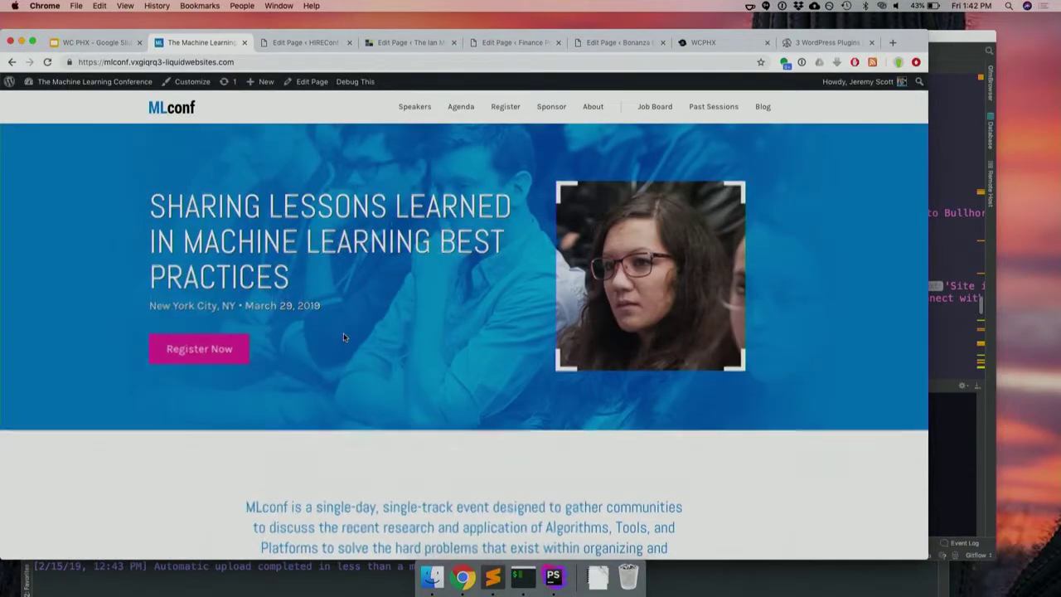
Scroll down through the sections of the live MLconf front page.
scroll(343, 333, "down", 3)
scroll(344, 337, "down", 6)
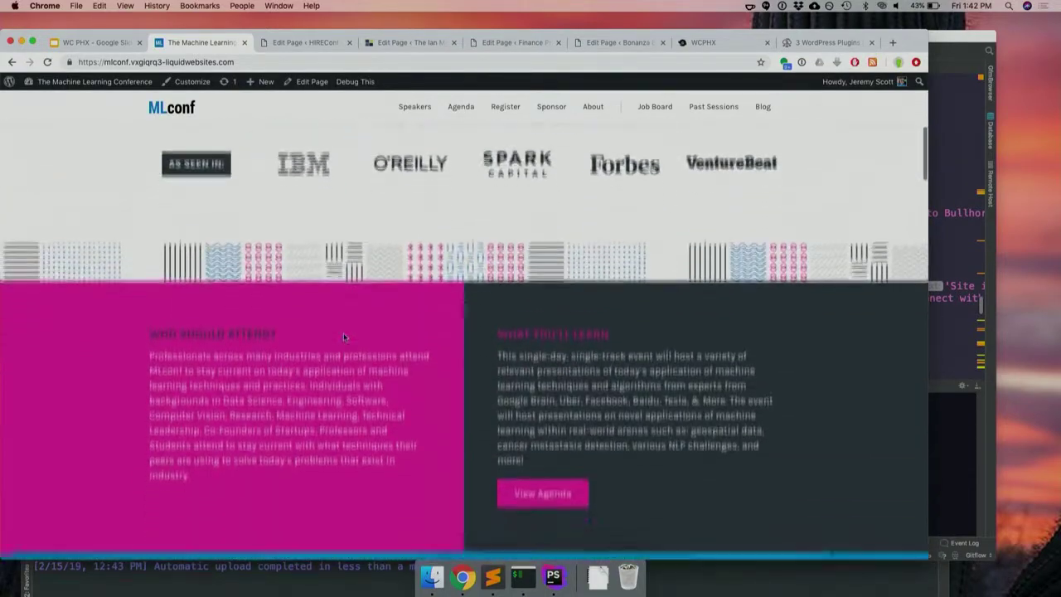
scroll(343, 336, "down", 3)
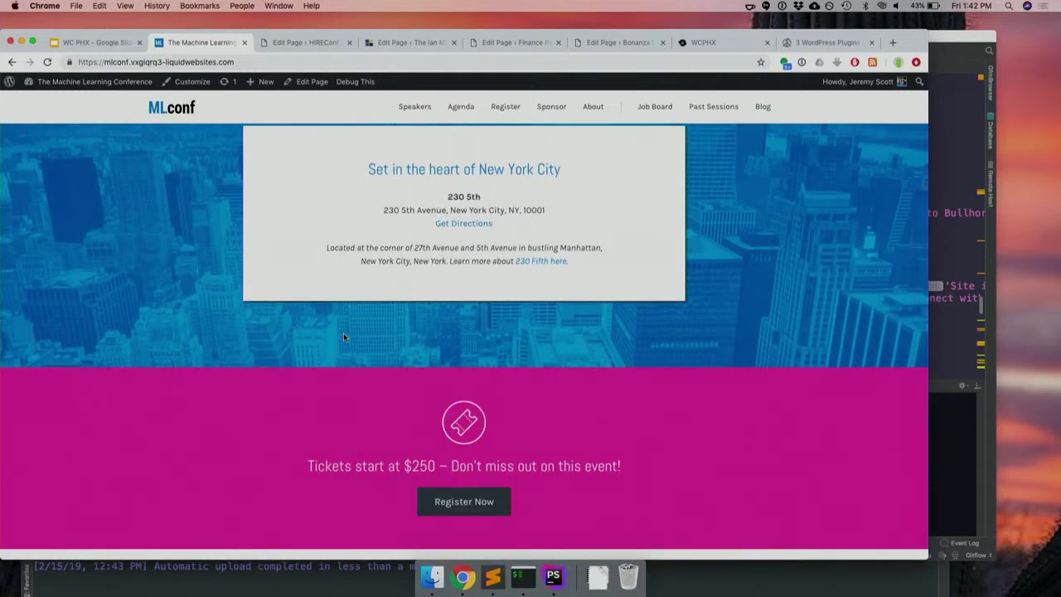
scroll(343, 336, "down", 1)
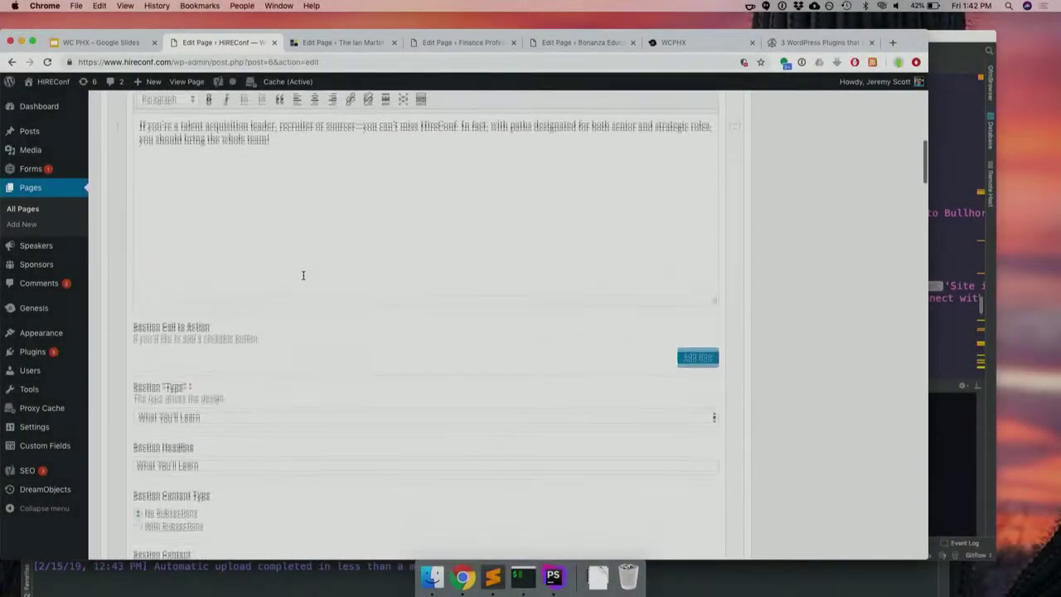
scroll(303, 275, "down", 6)
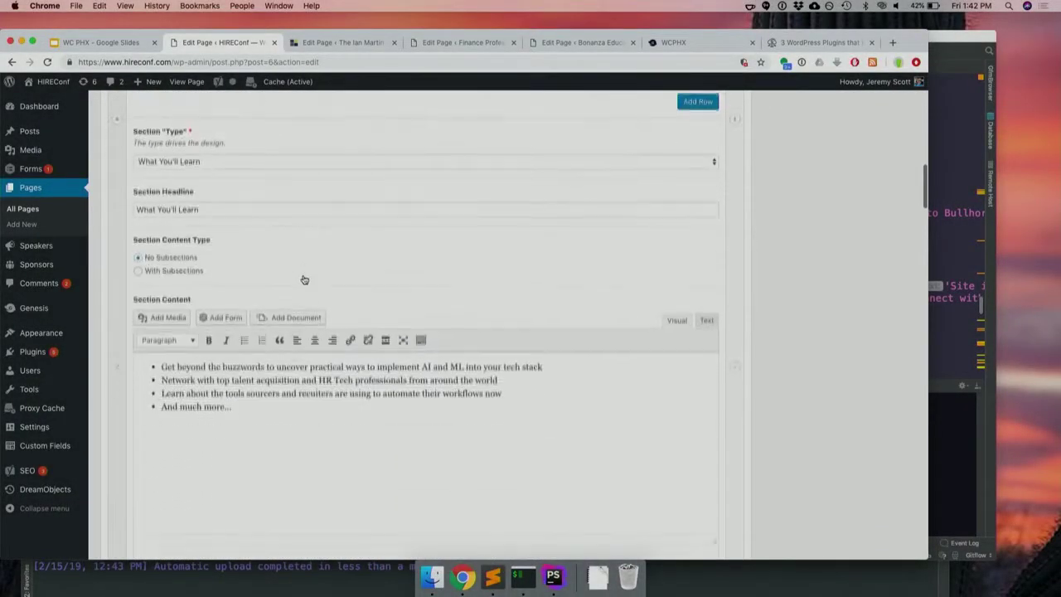
Close the HIREConf editor, return to the Solutions slide, then bring up the Ian Martin Group editor.
left_click(275, 42)
left_click(116, 47)
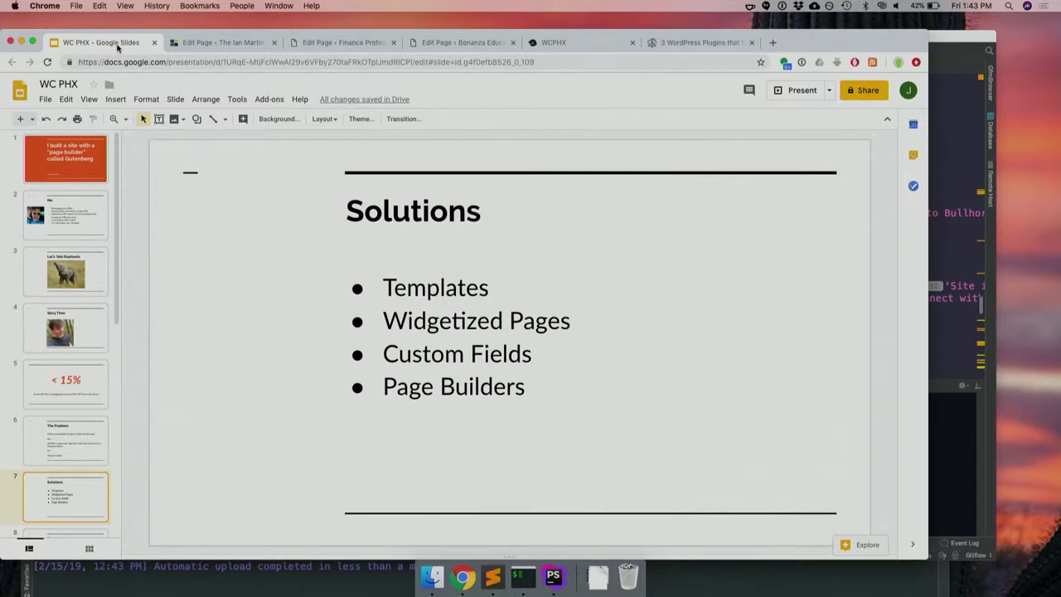
left_click(207, 44)
Scroll through the Ian Martin Group's Avia Layout Builder sections, then switch to the Finance Professionals editor.
scroll(497, 174, "down", 3)
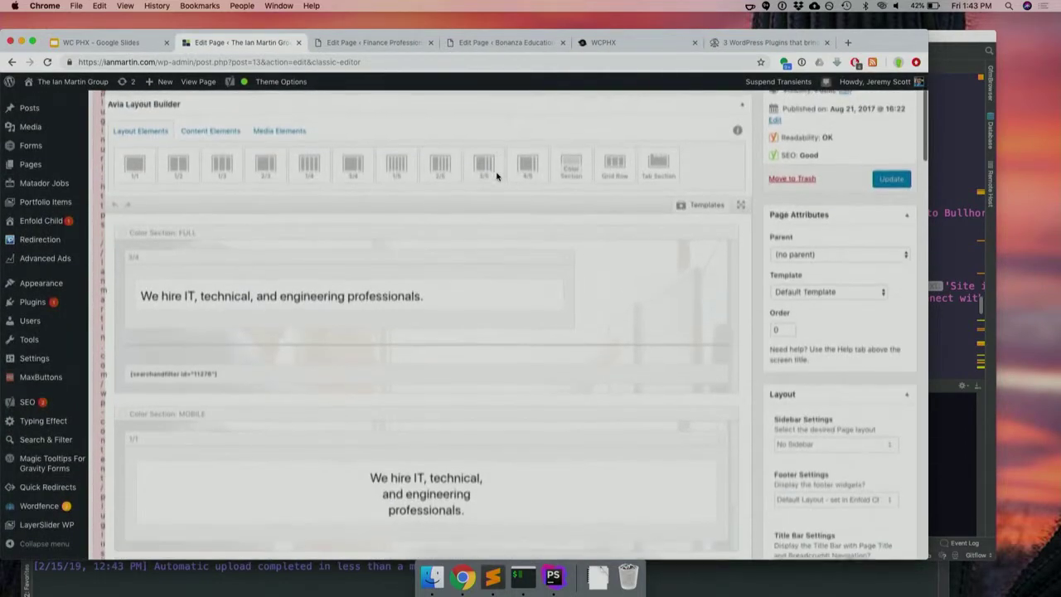
scroll(652, 204, "down", 4)
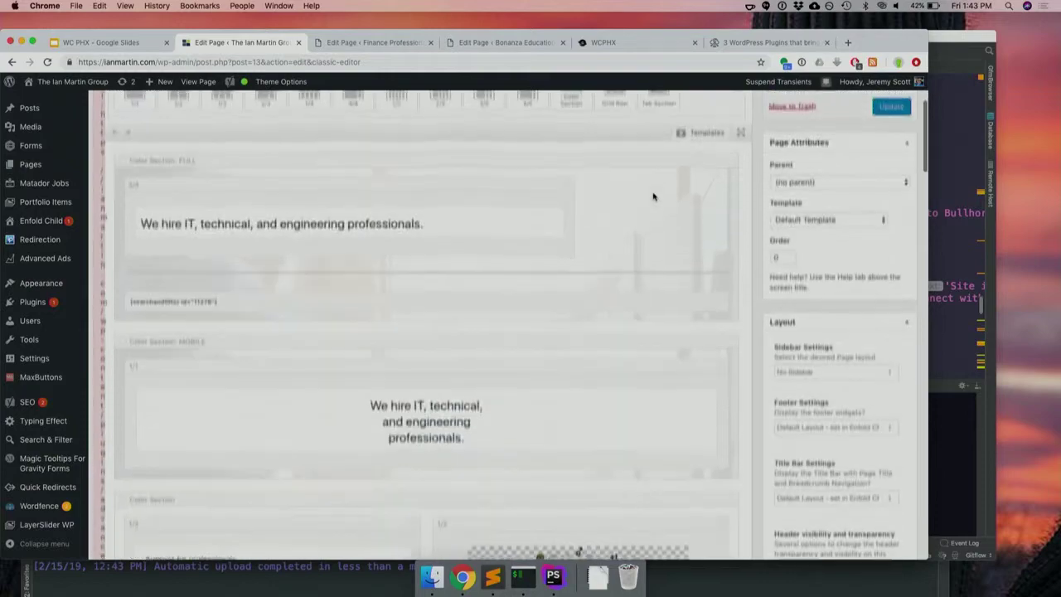
scroll(653, 196, "down", 6)
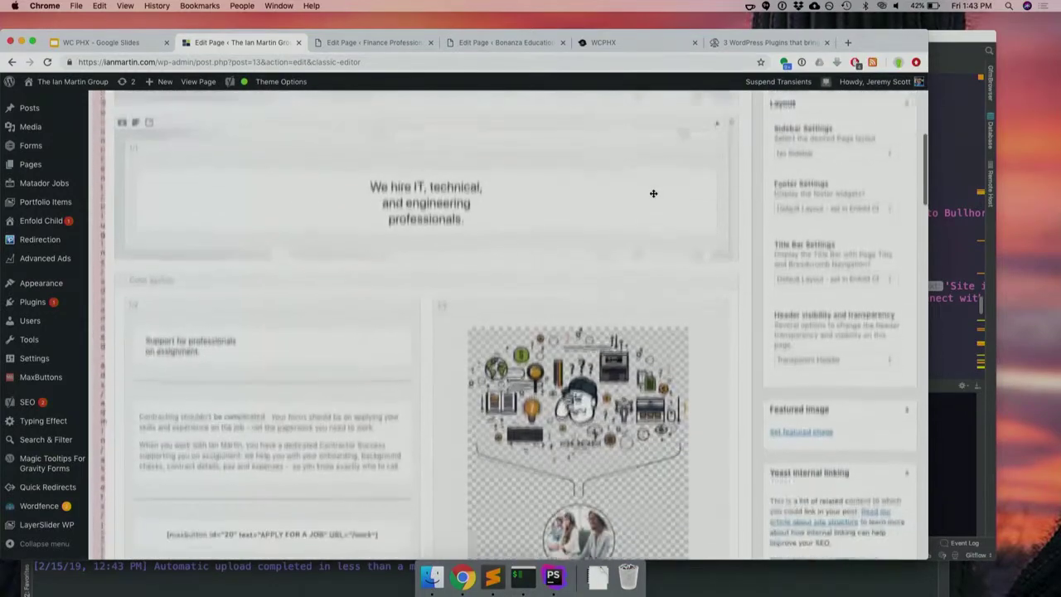
scroll(654, 197, "down", 3)
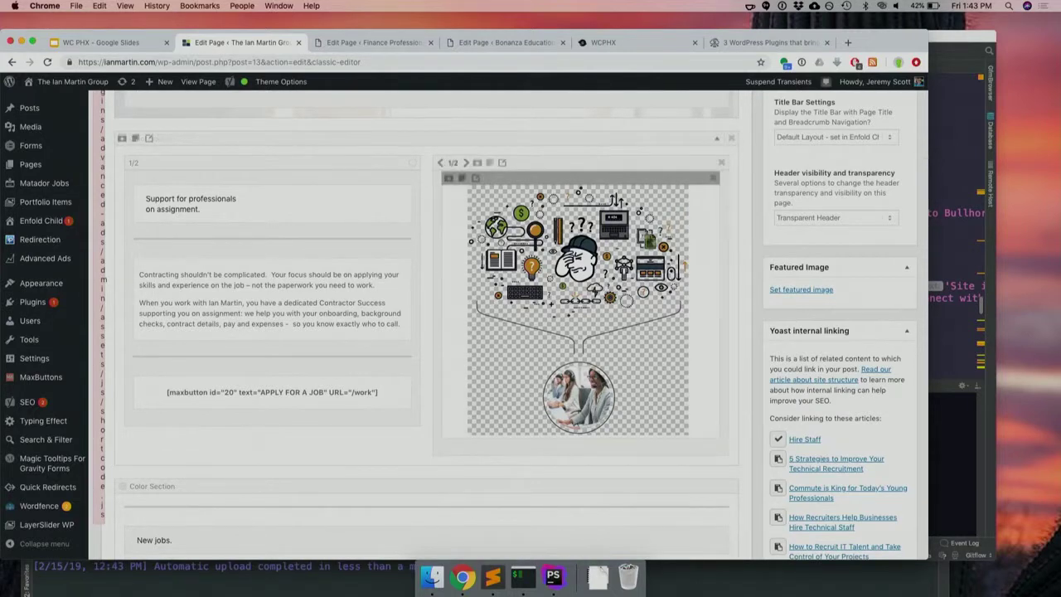
scroll(423, 206, "down", 1)
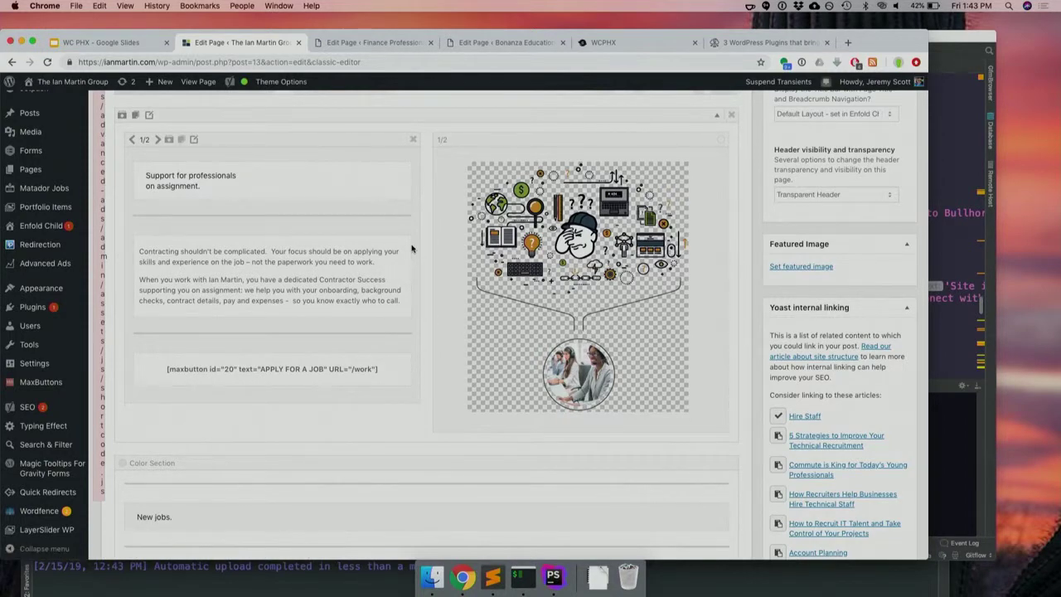
left_click(379, 48)
scroll(365, 278, "down", 10)
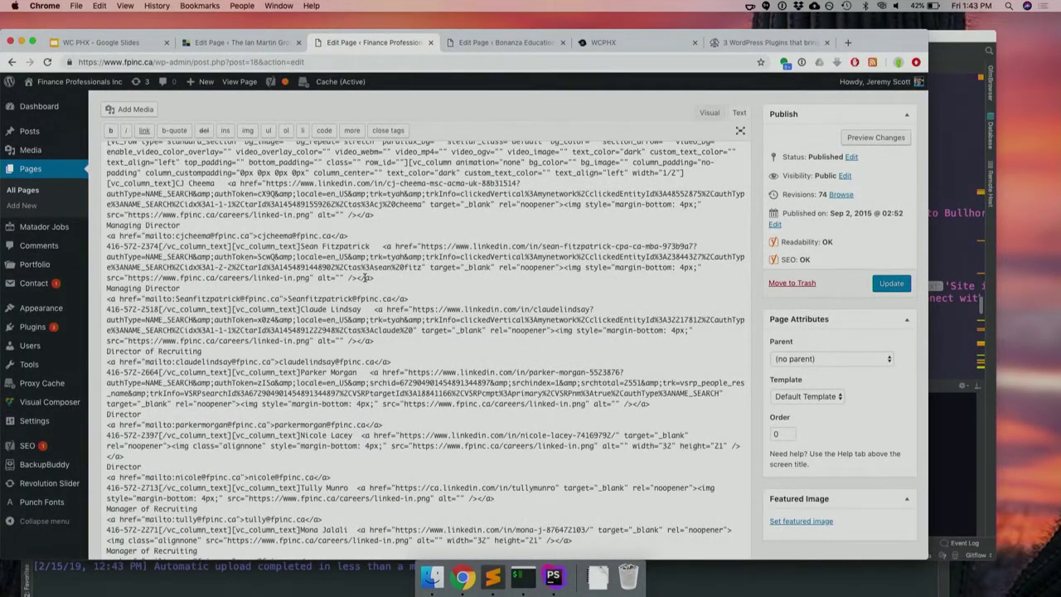
Close the Ian Martin Group editor, show Finance Professionals content in Visual mode, then close it.
left_click(299, 42)
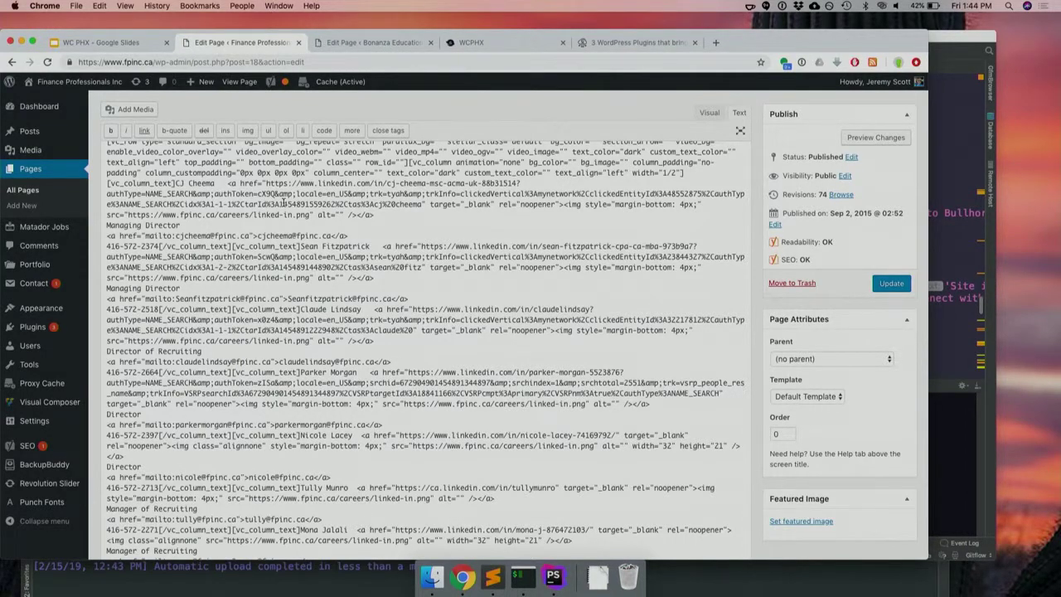
left_click(709, 113)
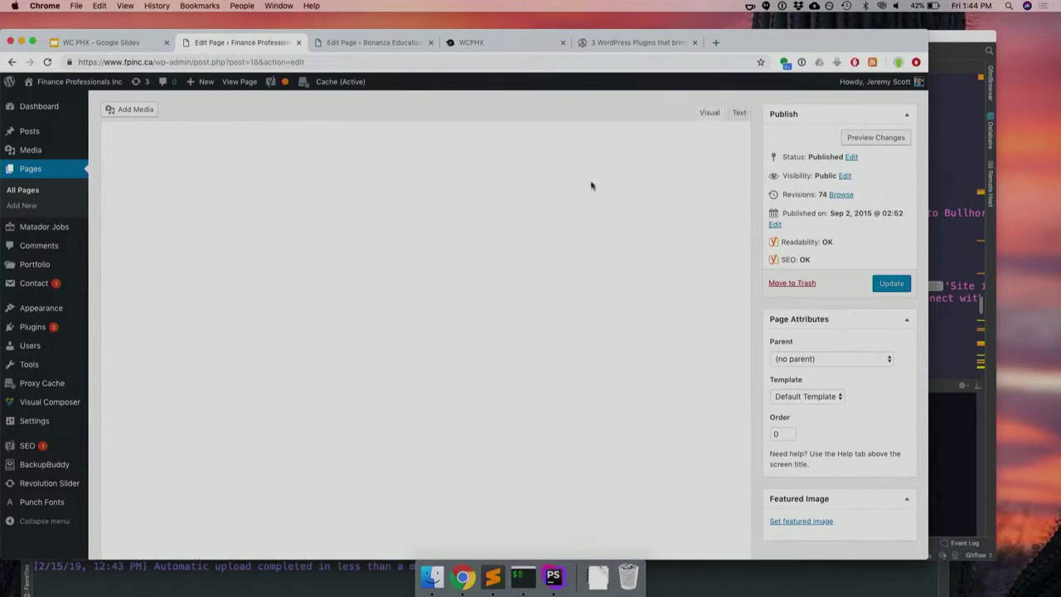
left_click(734, 117)
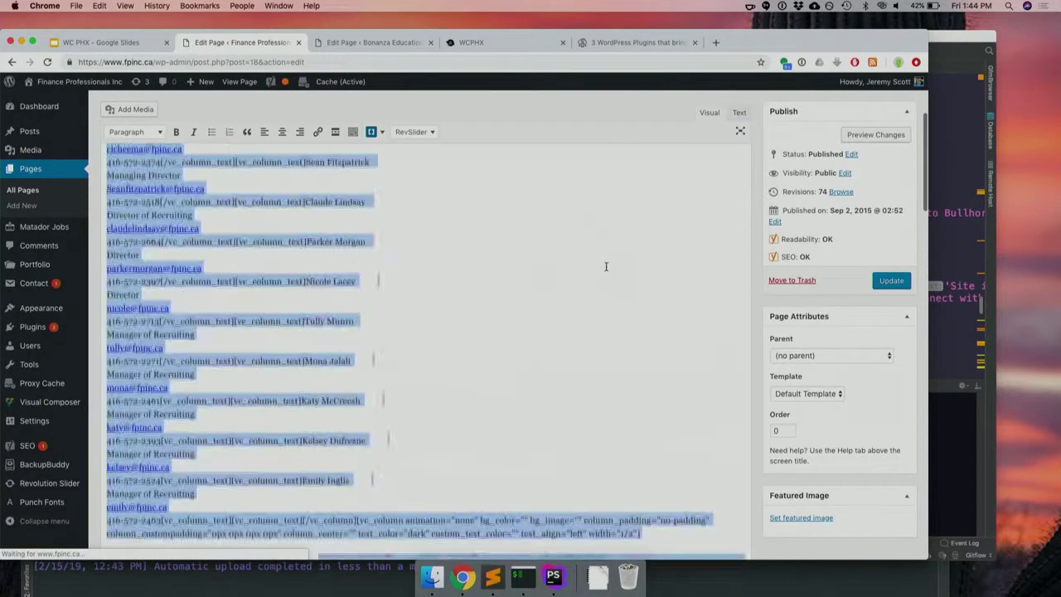
scroll(606, 266, "up", 3)
left_click(536, 342)
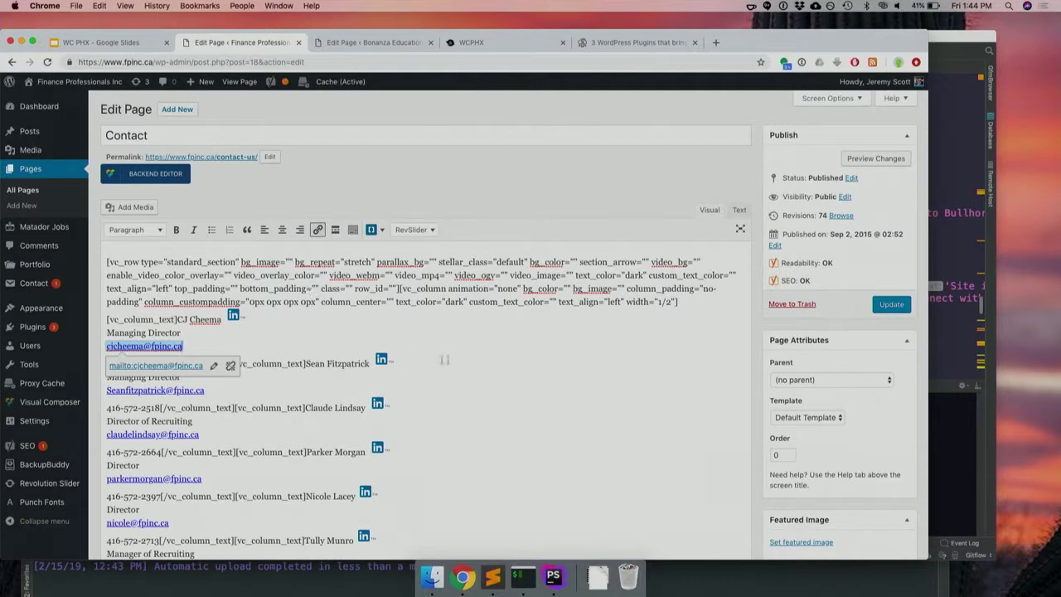
scroll(527, 368, "down", 3)
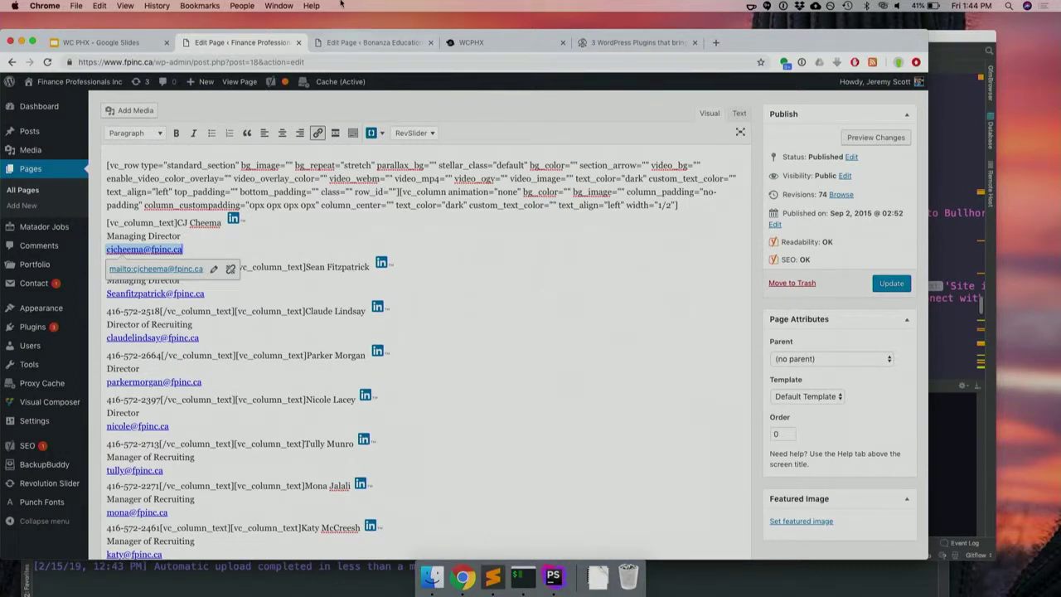
left_click(299, 43)
Advance to the Enter Gutenberg slide, then load the Bonanza Educational site ('bon') in a new tab.
left_click(157, 44)
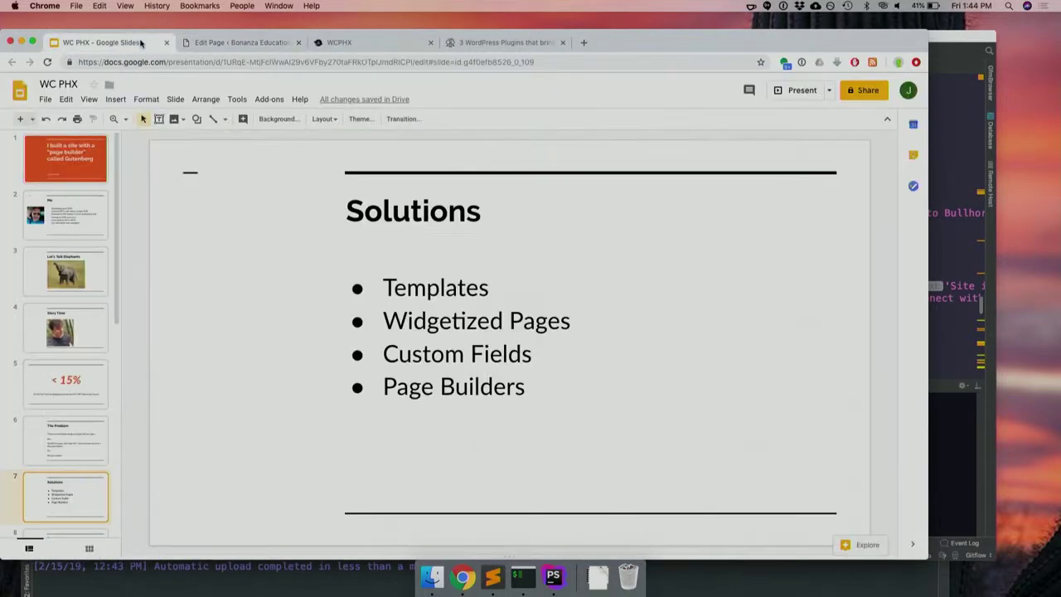
key("Down")
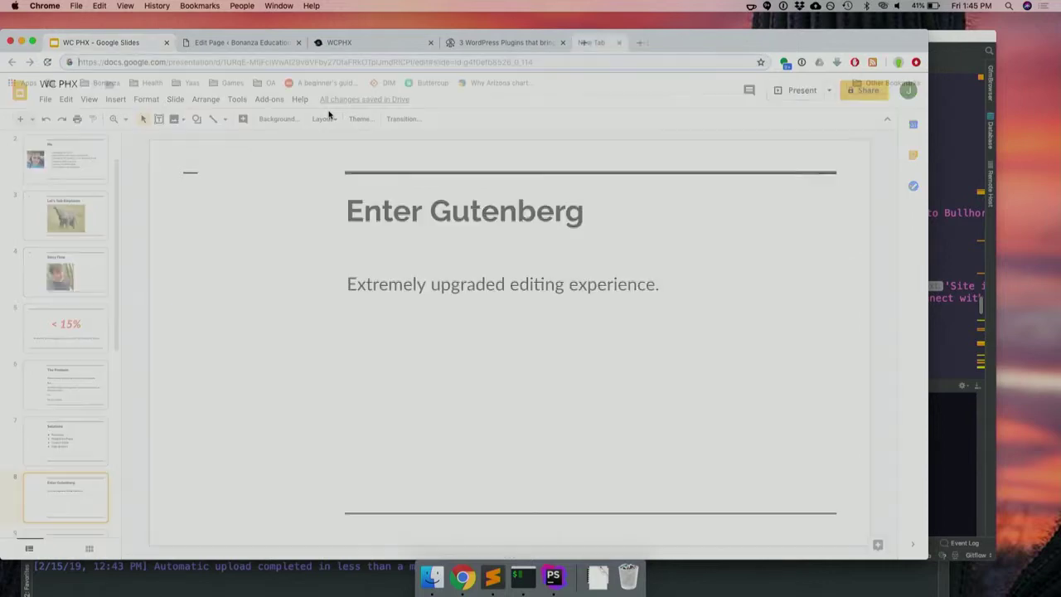
key("super+t")
type("bon")
key("Return")
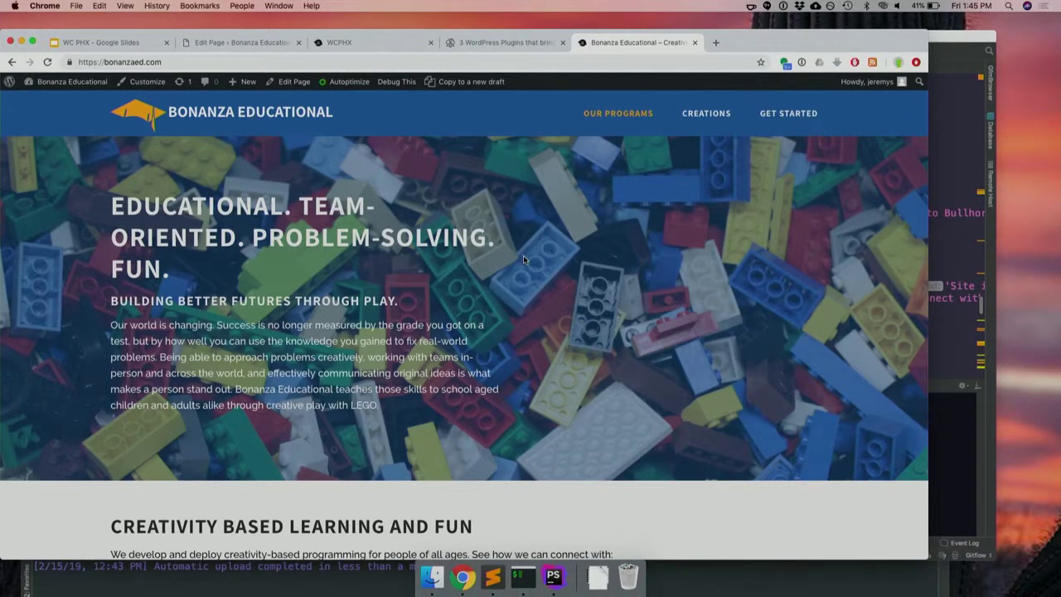
Open ohmygreen.com in a new tab with page zoom reset to 100%.
key("super+t")
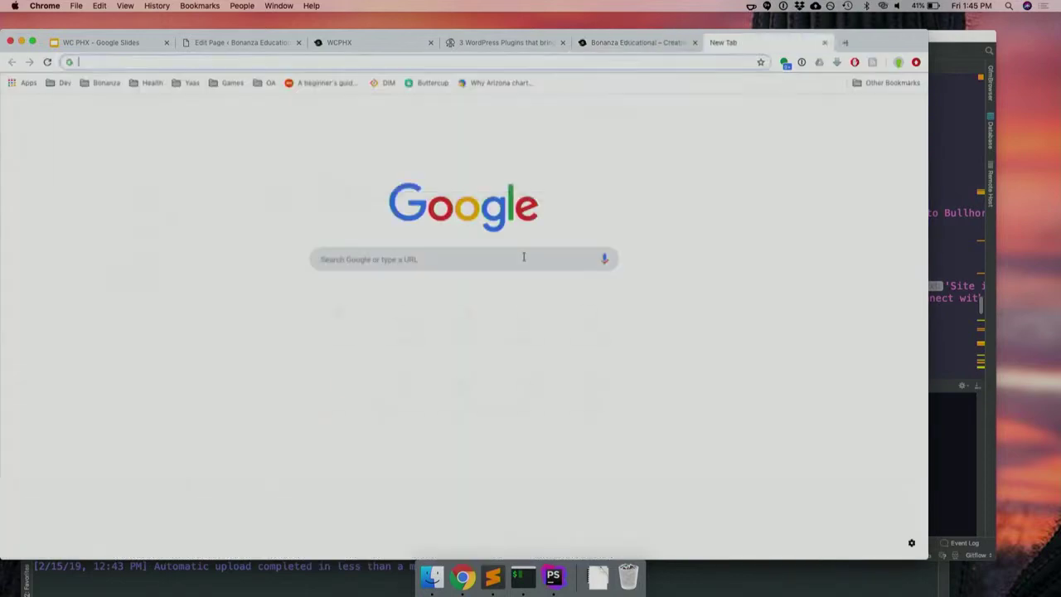
type("ohmygreen.com")
key("Return")
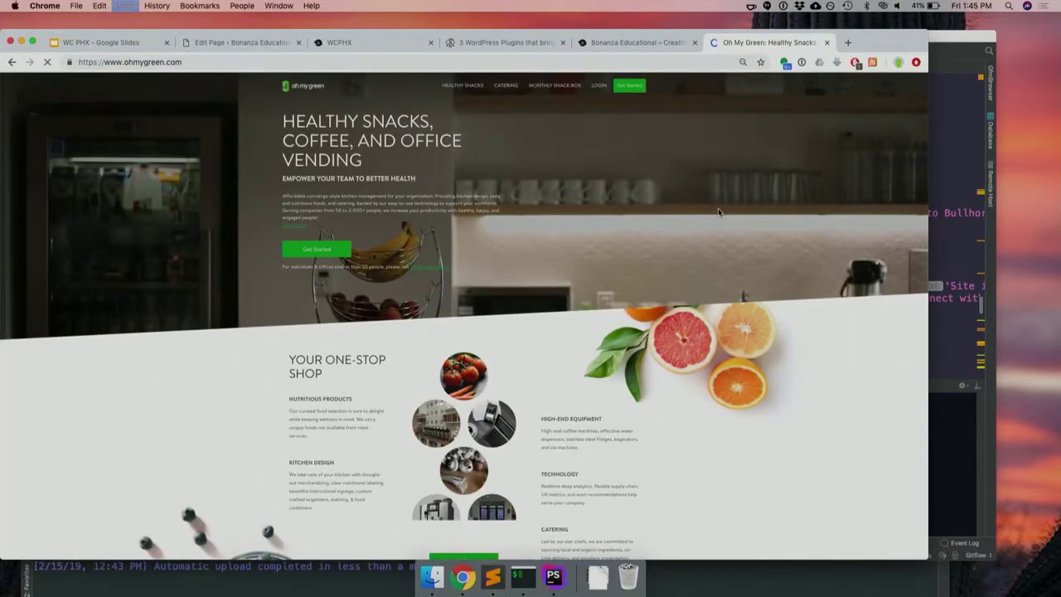
key("super+0")
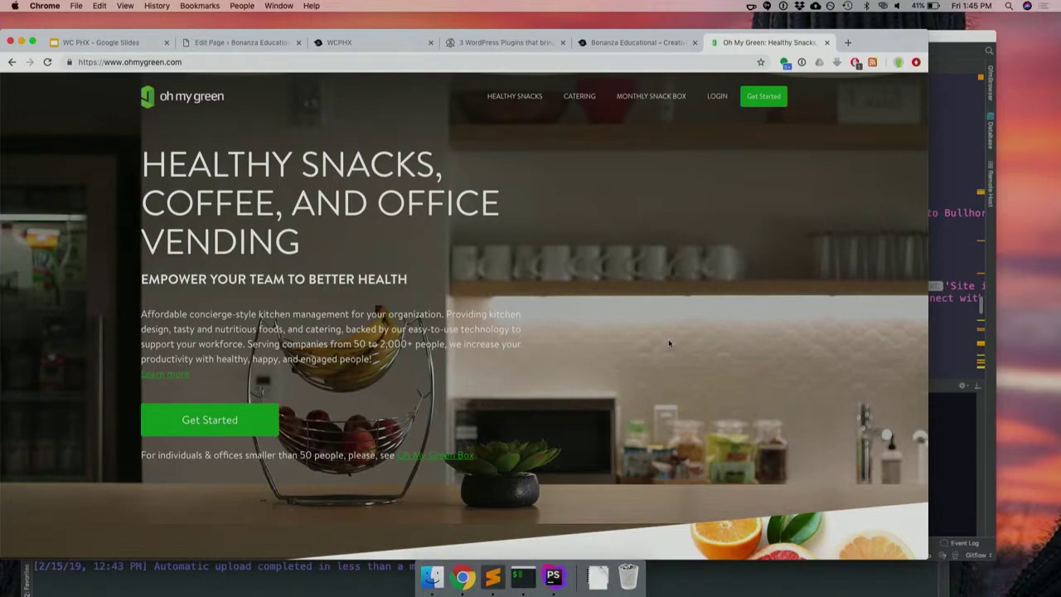
Scroll down to Oh My Green's one-stop-shop services, then close the site's tab.
scroll(668, 338, "down", 3)
scroll(670, 342, "up", 3)
scroll(595, 305, "down", 1)
scroll(594, 307, "up", 1)
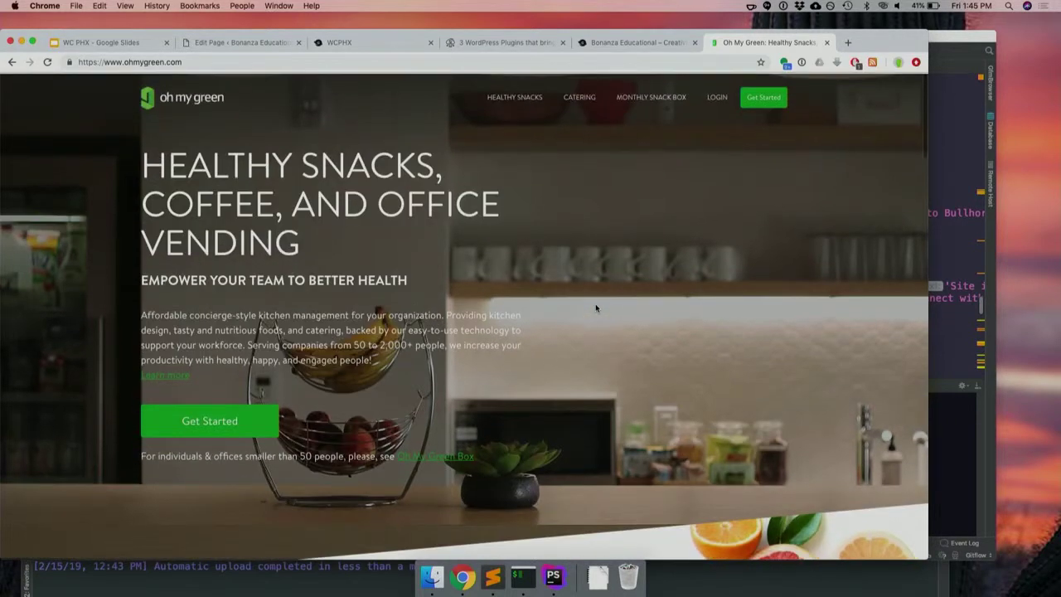
scroll(595, 307, "down", 1)
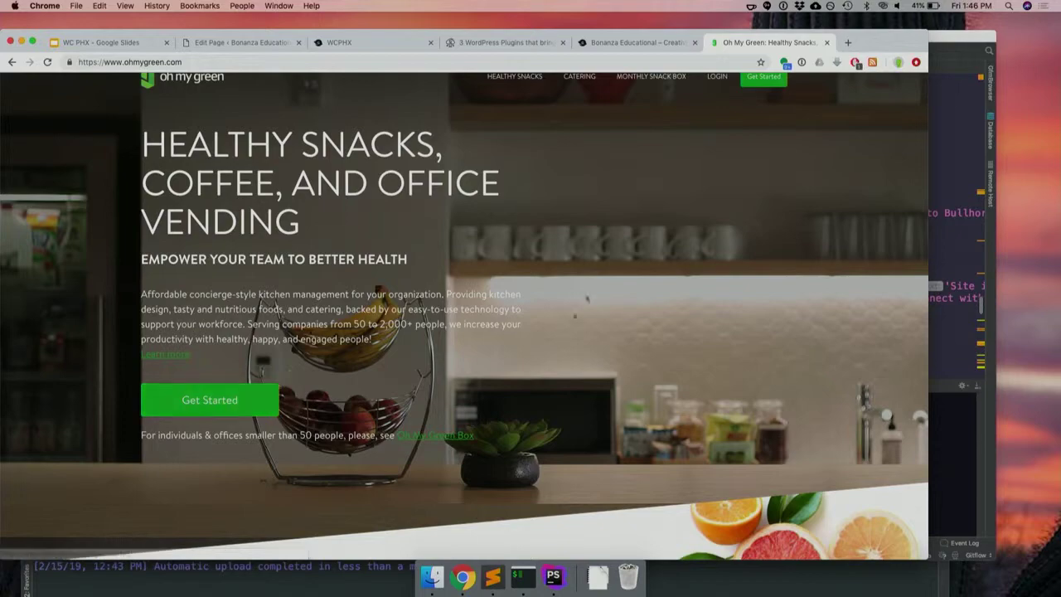
scroll(656, 283, "up", 1)
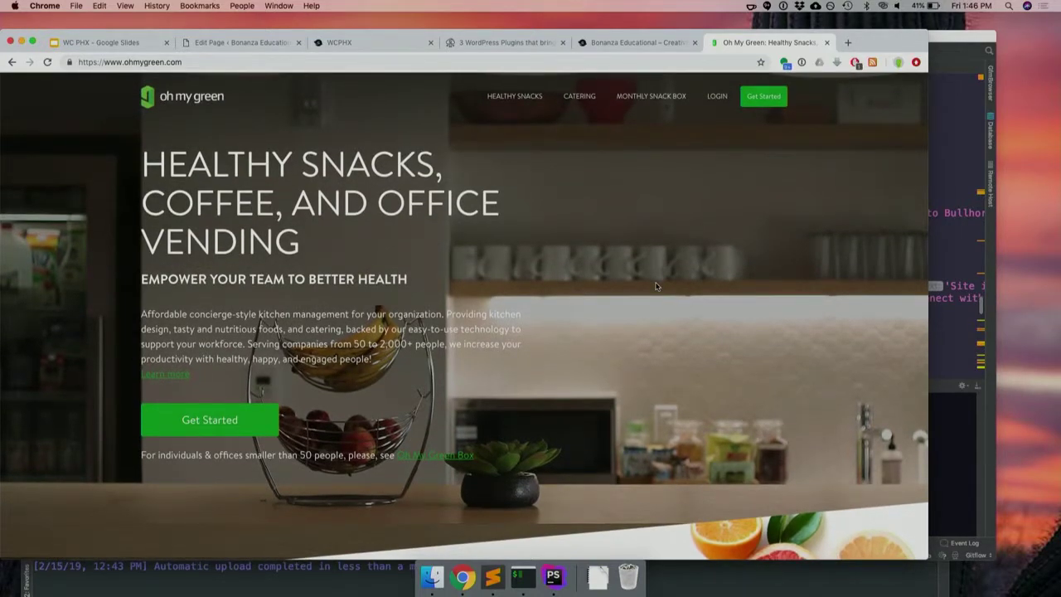
scroll(655, 286, "down", 8)
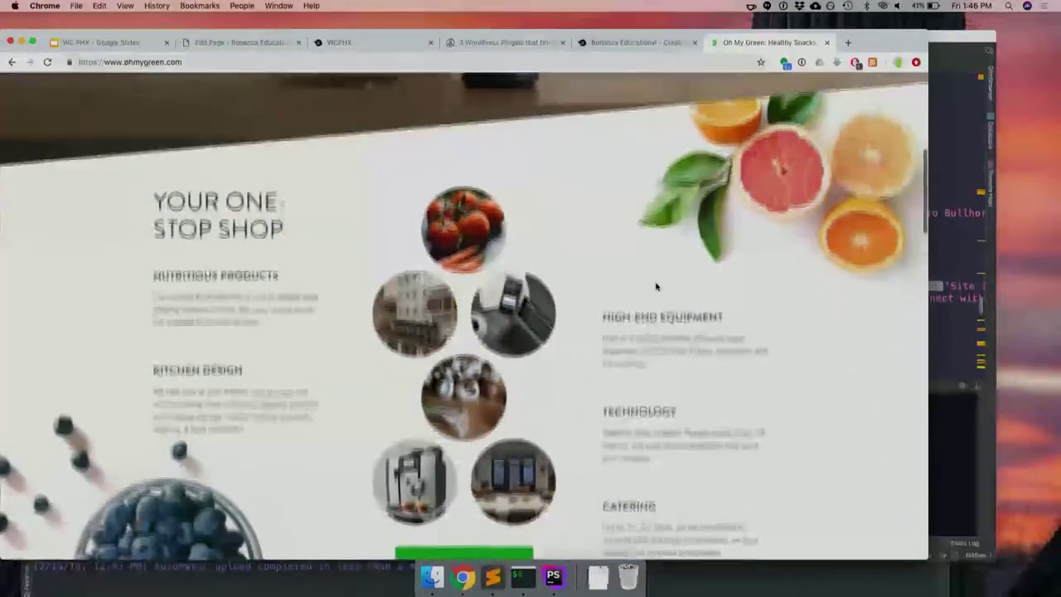
scroll(655, 286, "down", 3)
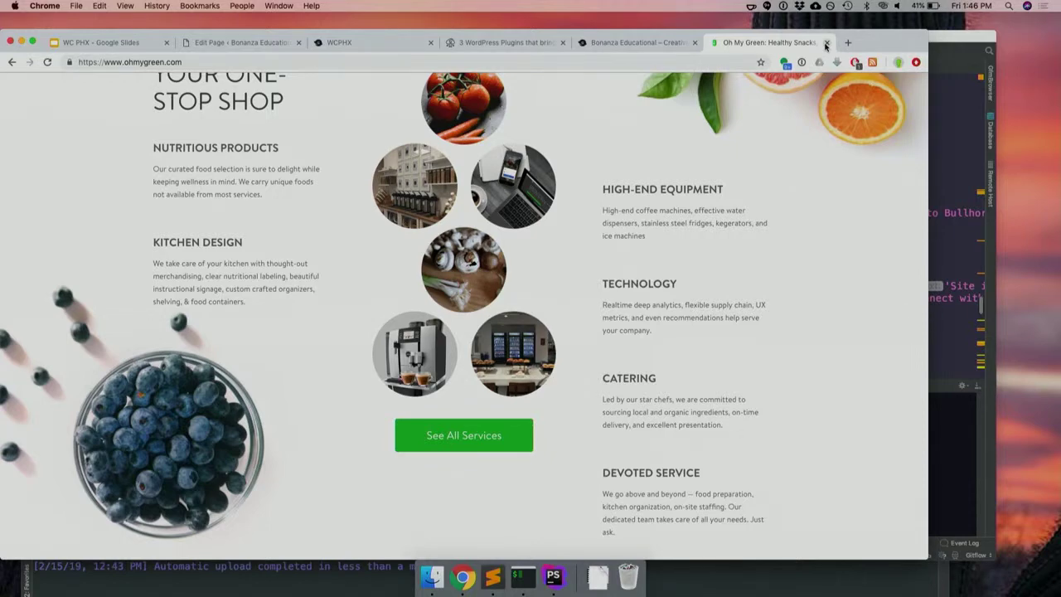
left_click(826, 43)
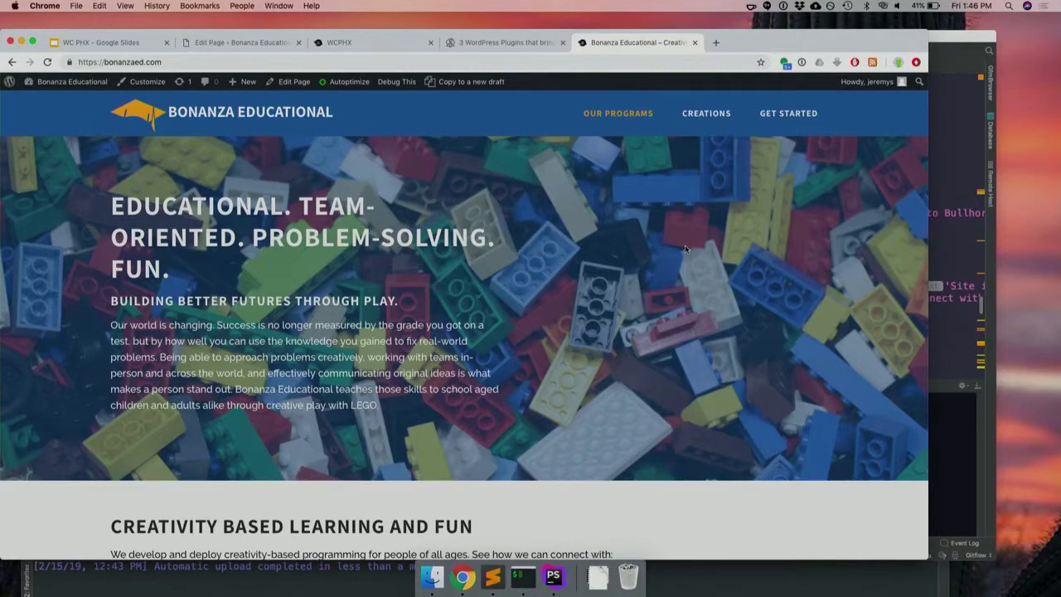
Scroll the Bonanza Educational page past the partner logos, back to Creativity Based Learning and Fun.
scroll(685, 247, "down", 1)
scroll(684, 245, "up", 1)
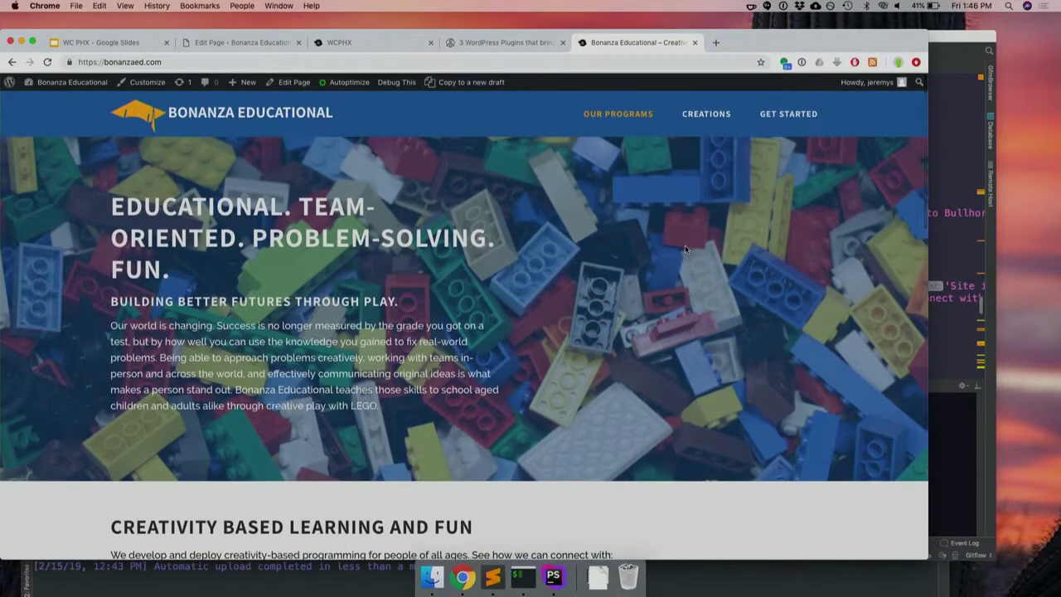
scroll(685, 247, "down", 3)
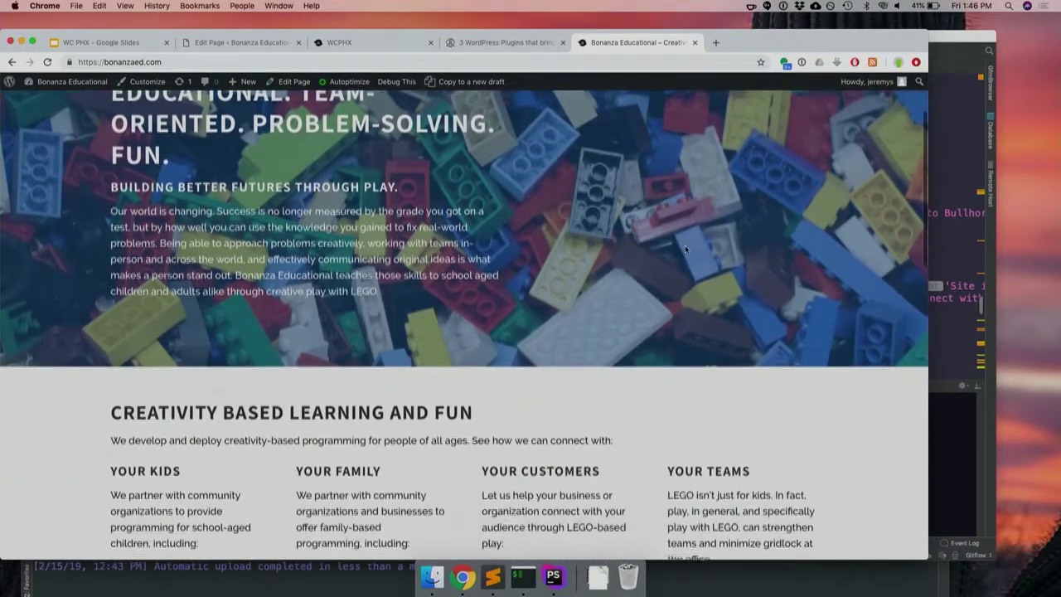
scroll(684, 249, "down", 3)
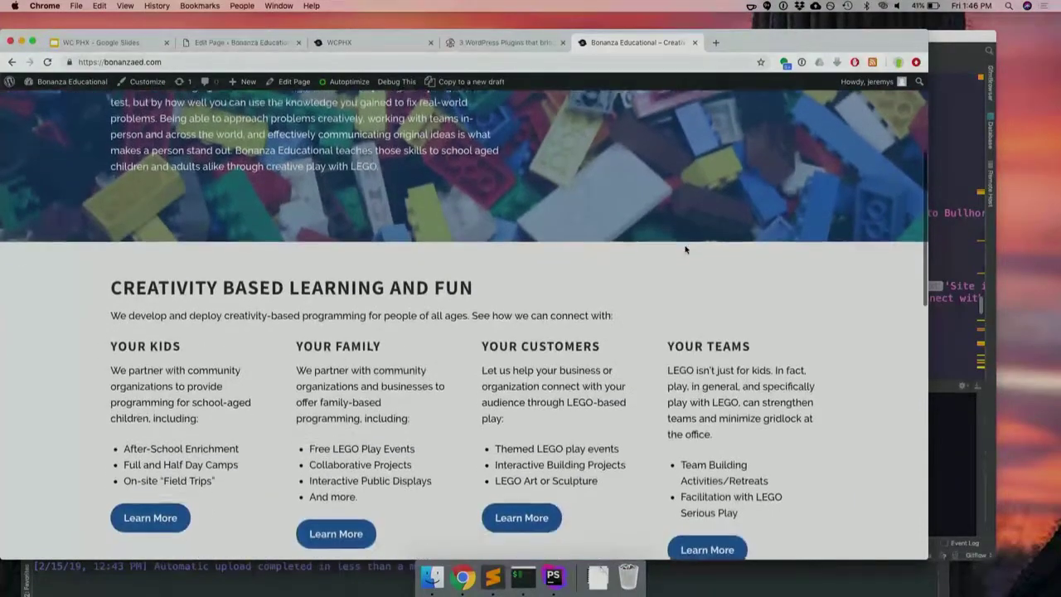
scroll(685, 249, "down", 2)
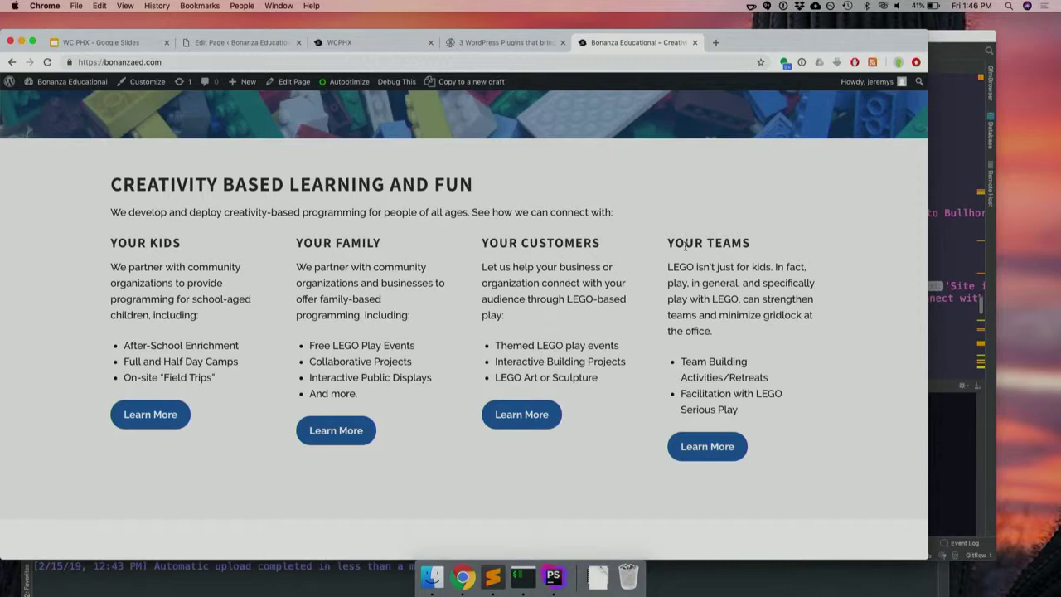
scroll(684, 245, "down", 5)
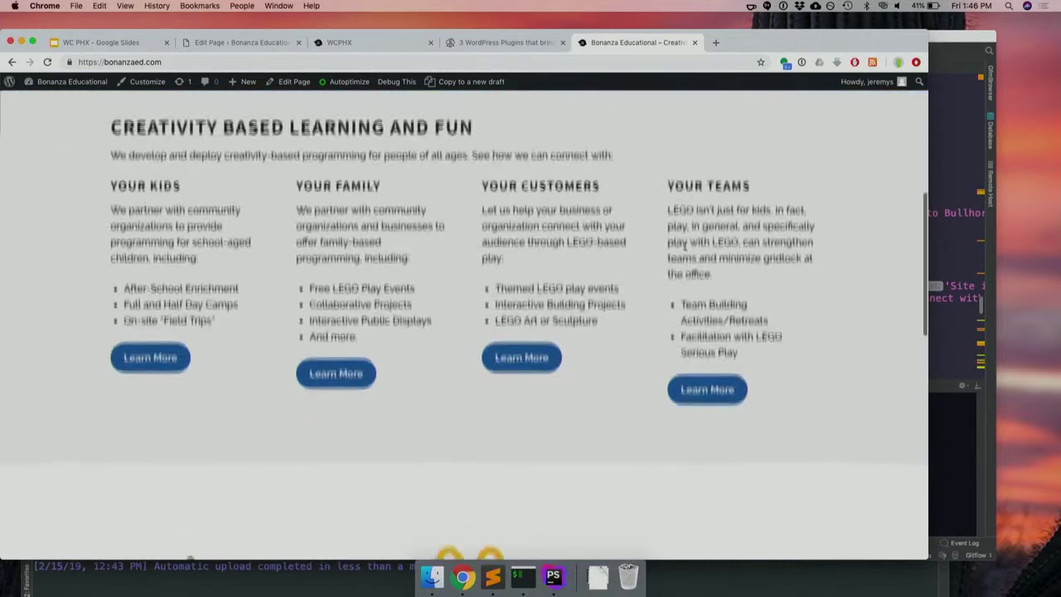
scroll(685, 249, "down", 4)
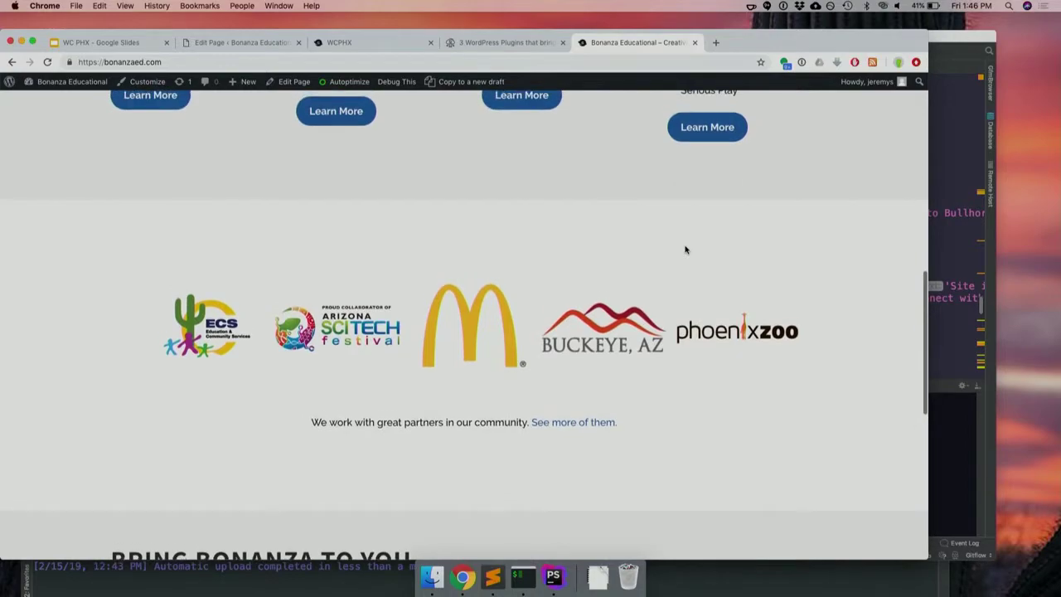
scroll(684, 248, "up", 15)
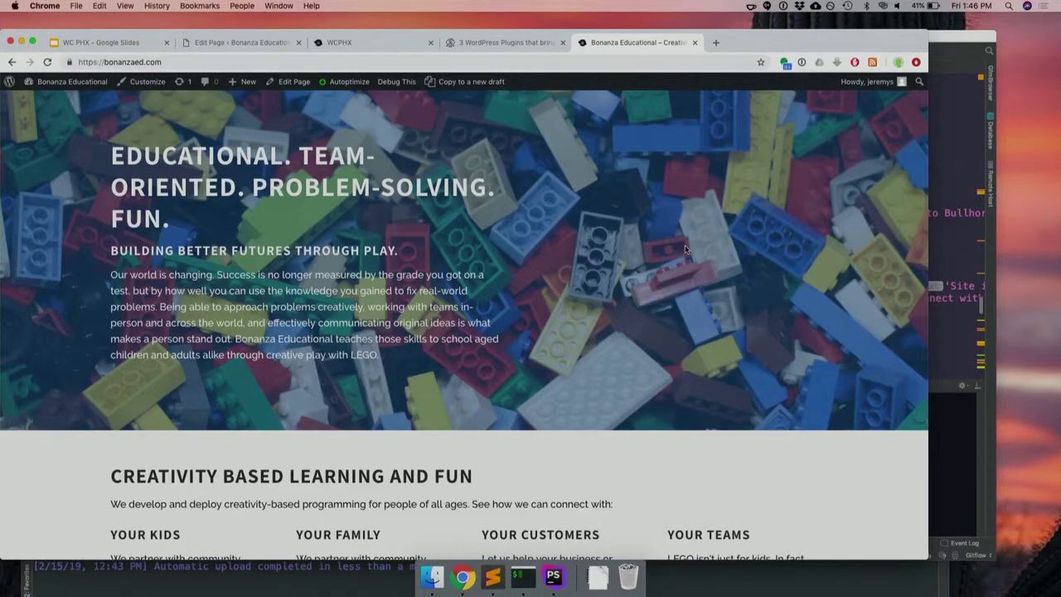
scroll(685, 245, "down", 8)
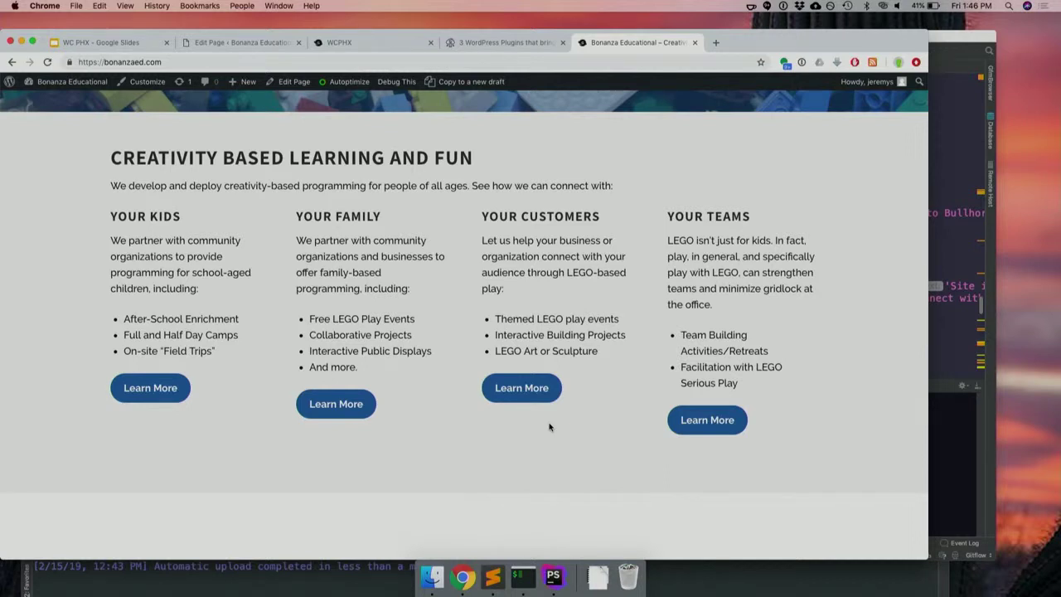
scroll(549, 427, "down", 7)
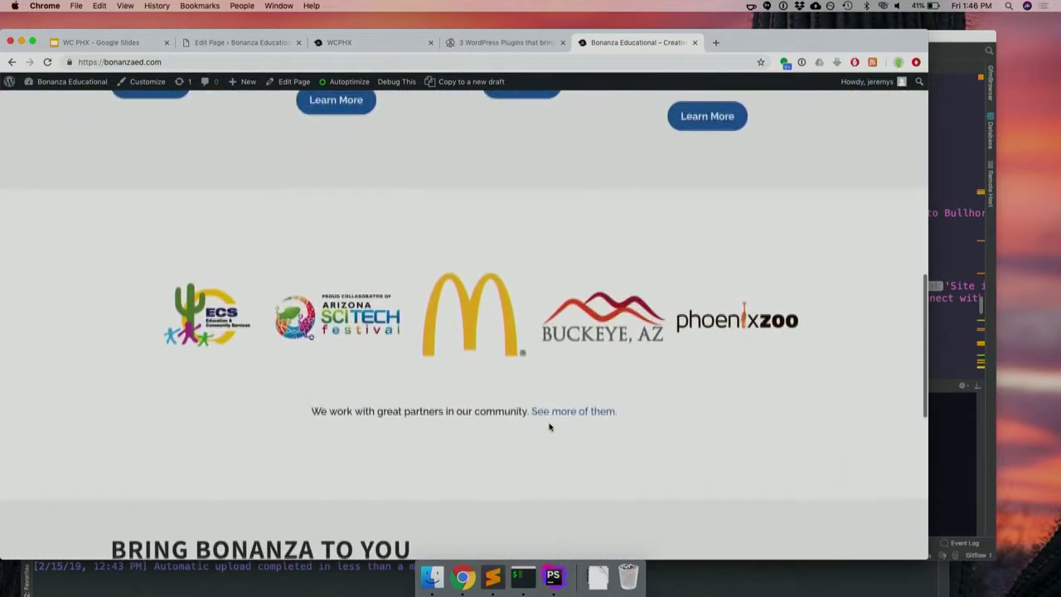
scroll(548, 427, "up", 5)
scroll(549, 426, "up", 2)
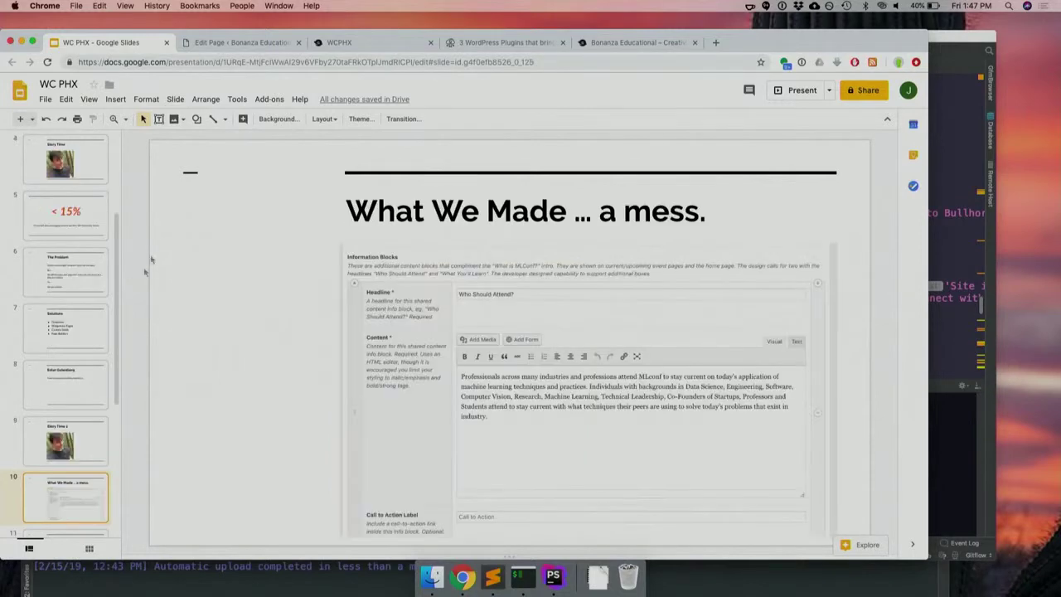
key("Down")
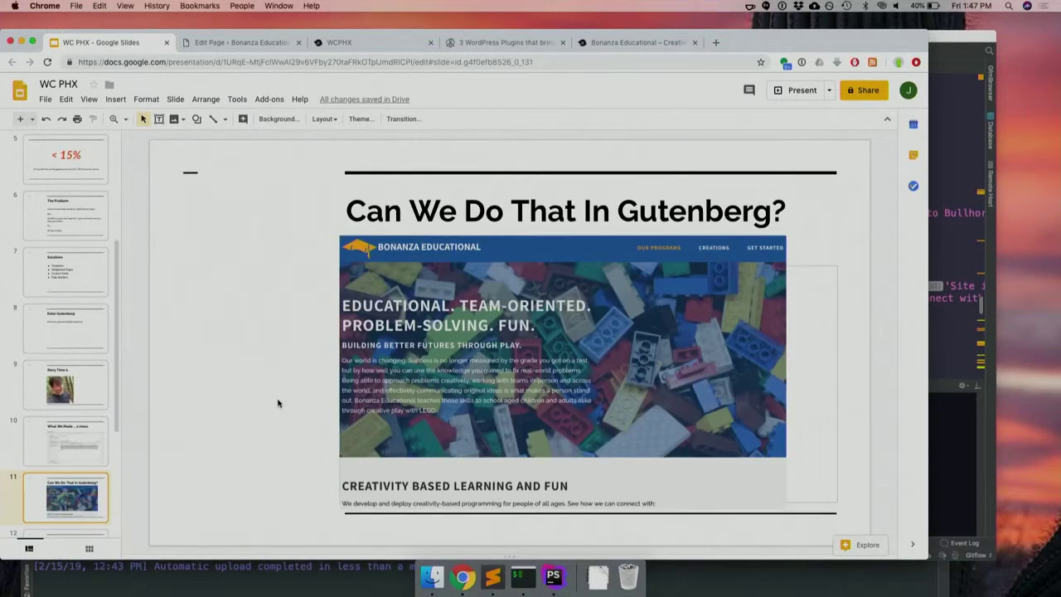
Move through the WC PHX deck to slide 12, 'Prerequisite: a Container', and open its linked article.
key("Up")
key("Up")
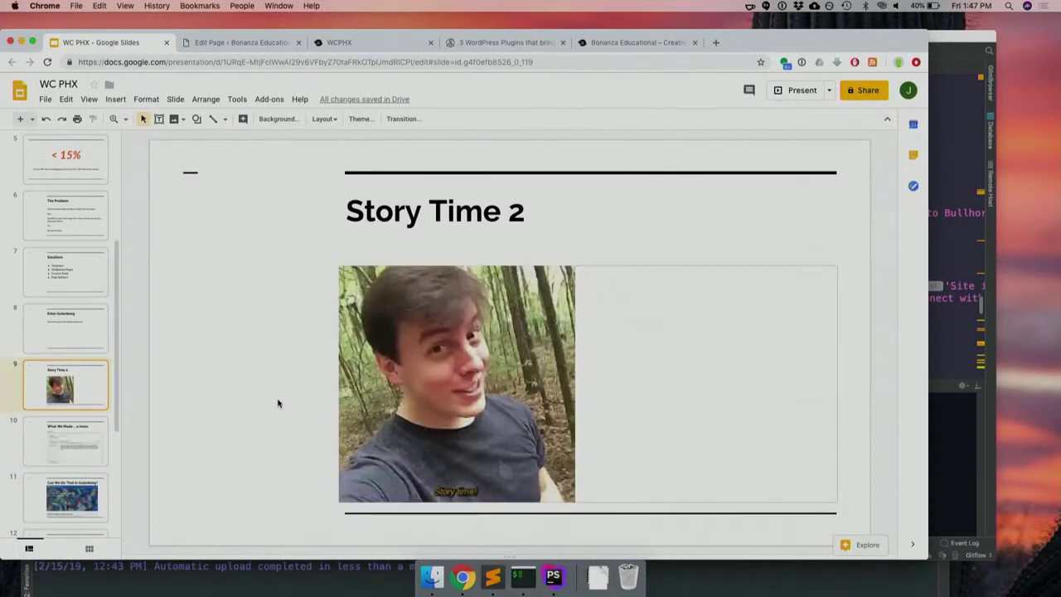
left_click(80, 502)
scroll(65, 456, "down", 5)
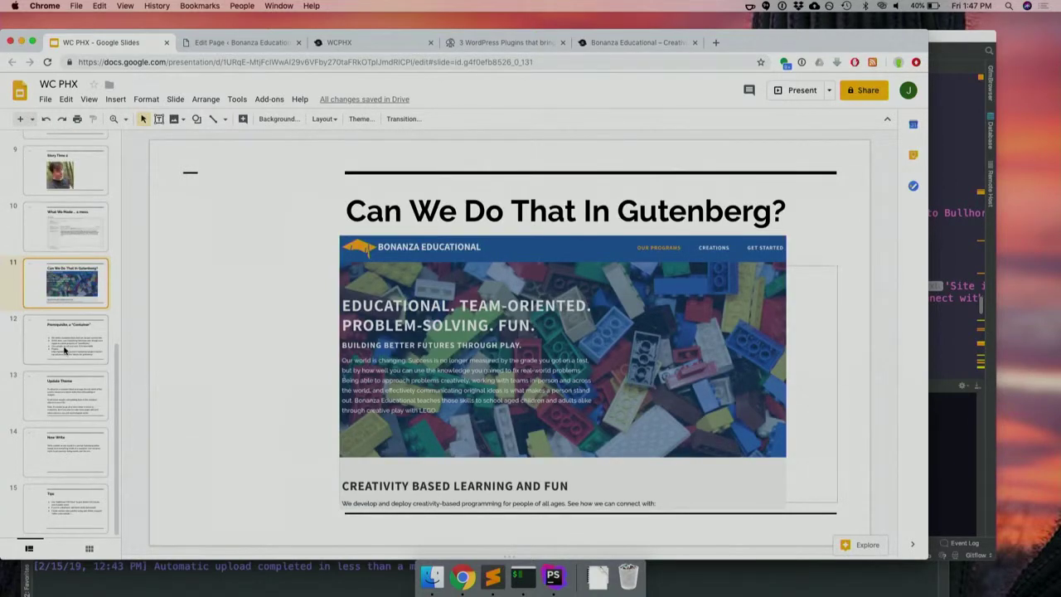
left_click(65, 350)
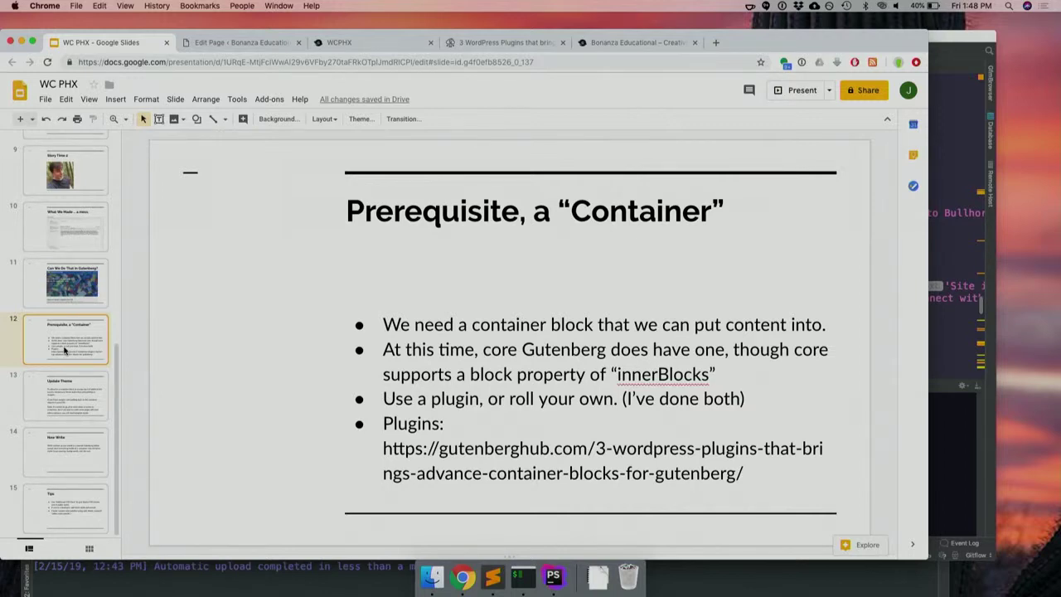
left_click(485, 43)
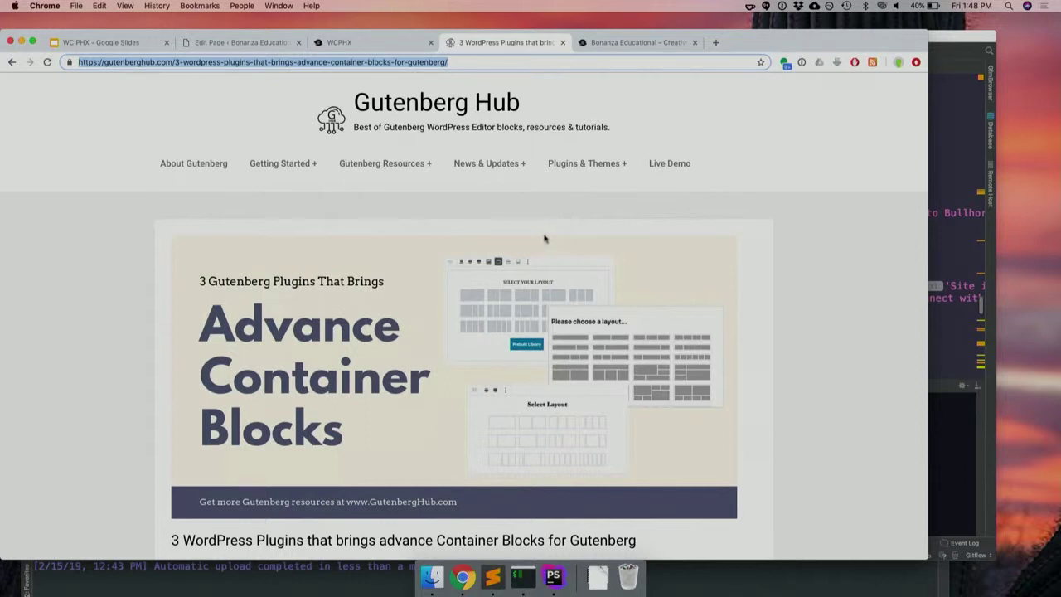
Read the container-plugins article down to the Kadence Row Layout settings, then return to the WCPHX editor.
scroll(514, 287, "down", 1)
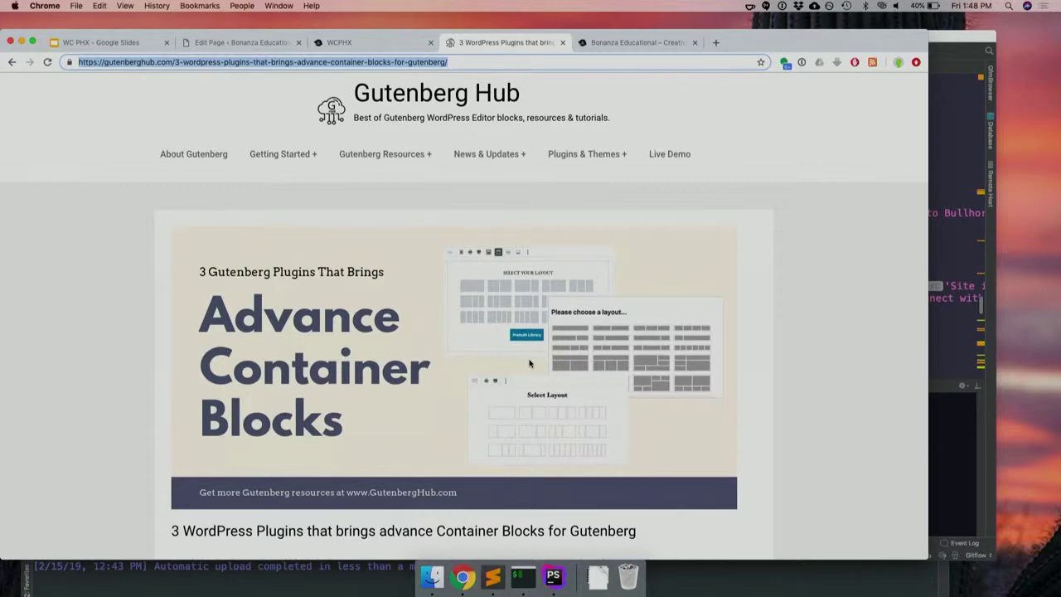
scroll(530, 363, "down", 5)
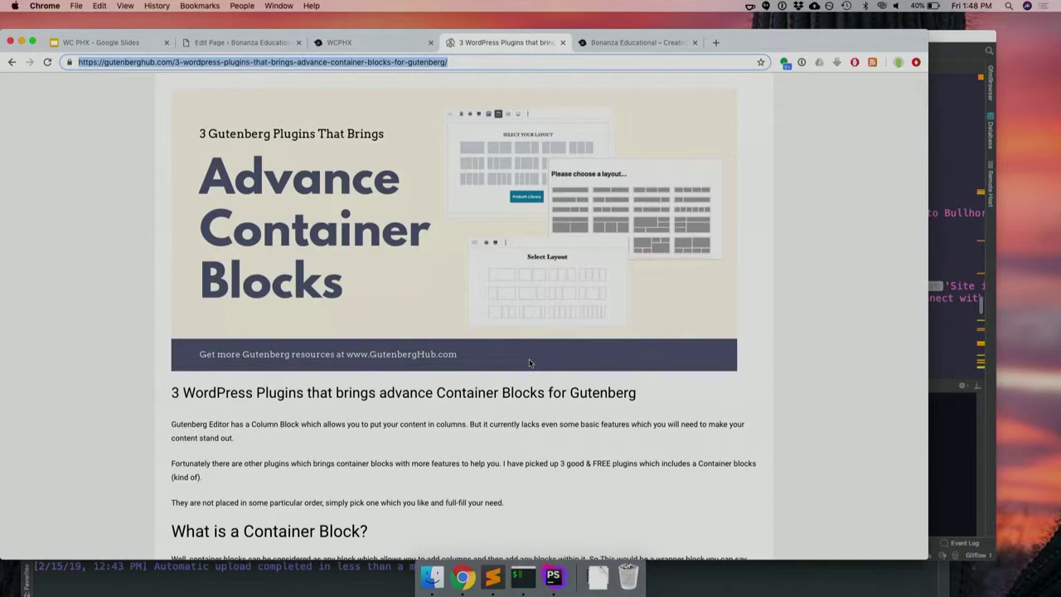
scroll(779, 335, "down", 10)
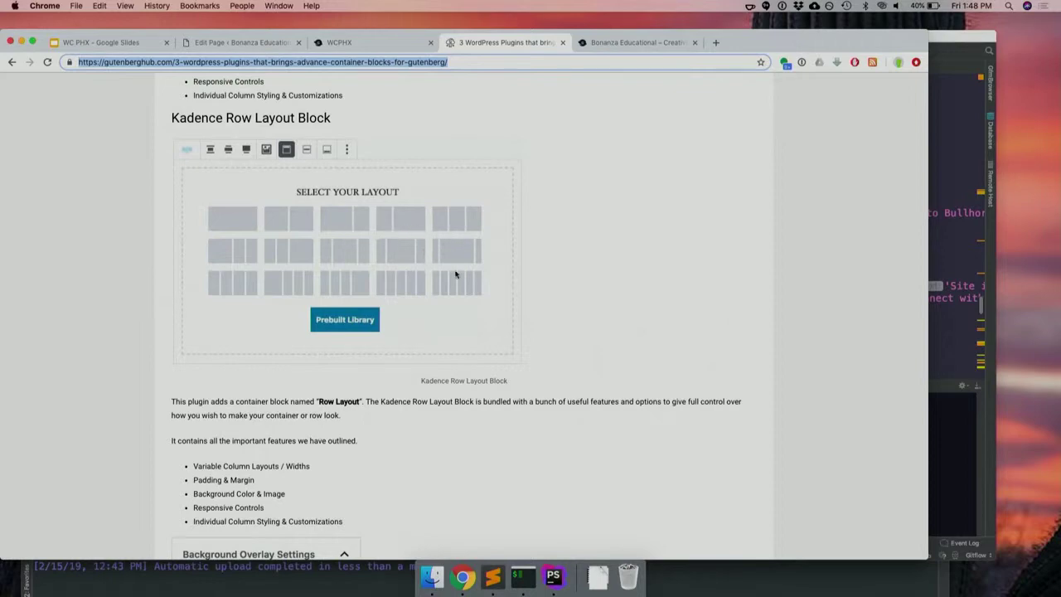
scroll(439, 361, "down", 3)
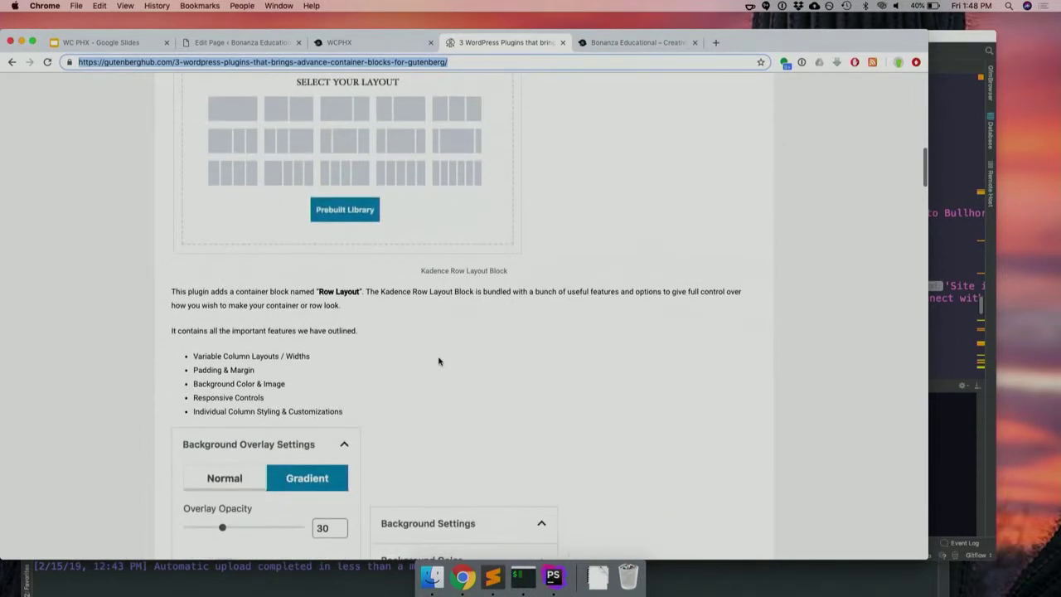
scroll(439, 361, "down", 5)
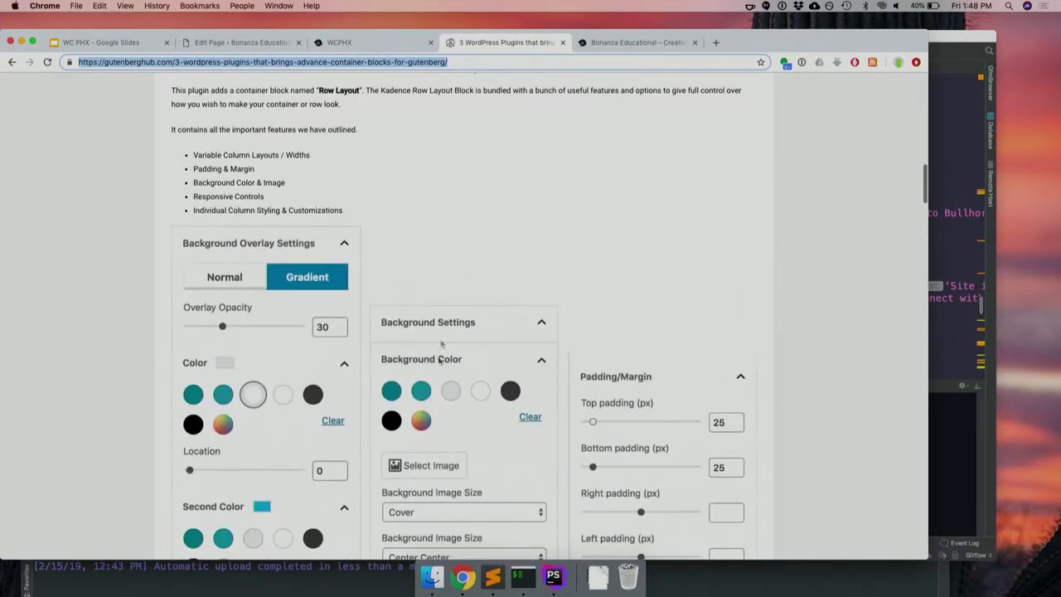
left_click(383, 42)
left_click(239, 43)
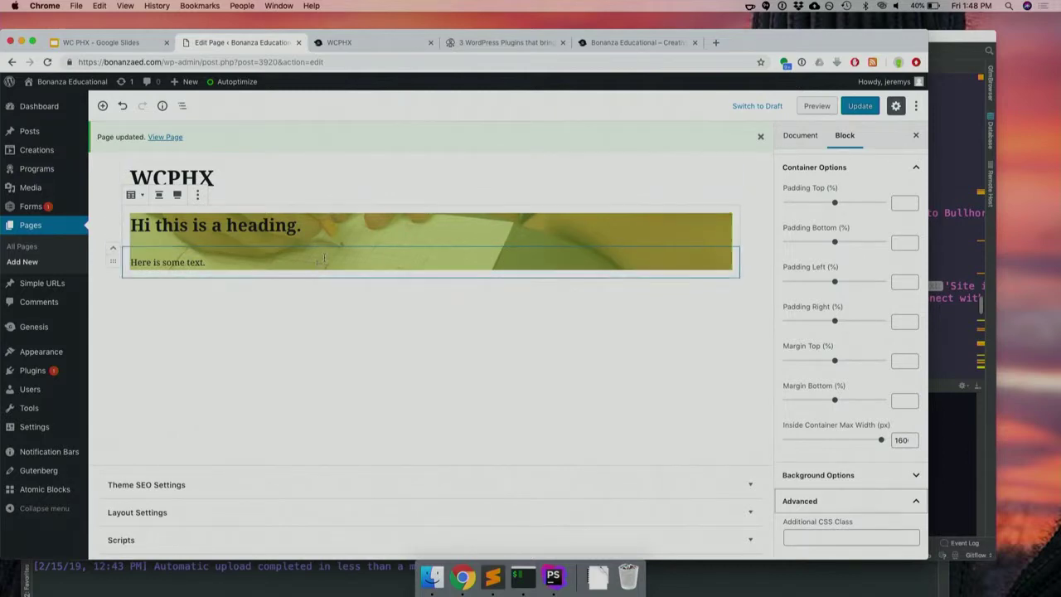
Insert an AB Container below 'Here is some text.' holding a line of gibberish placeholder text.
left_click(249, 264)
key("Return")
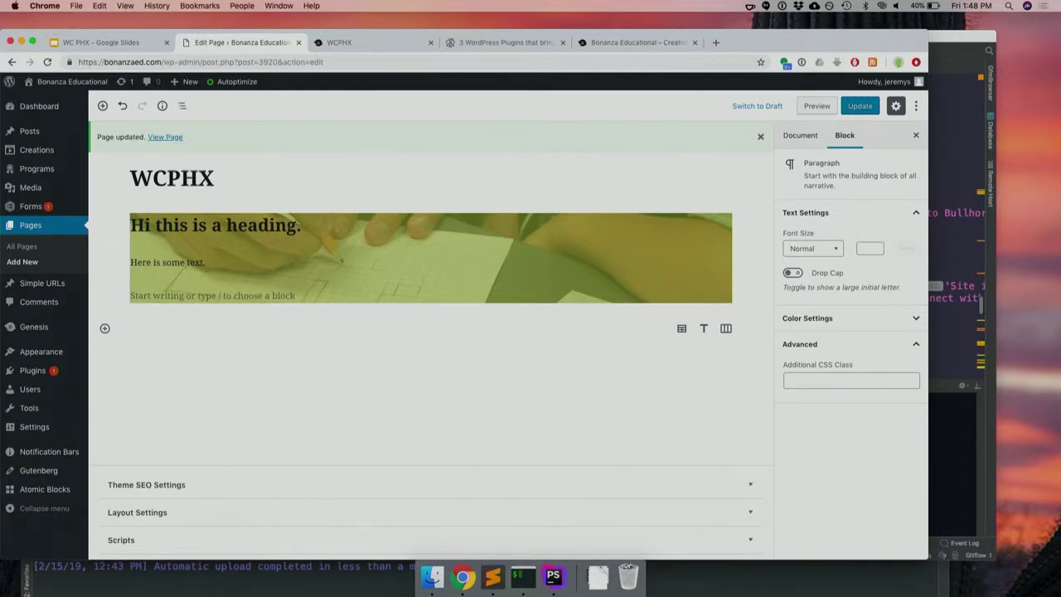
type("/")
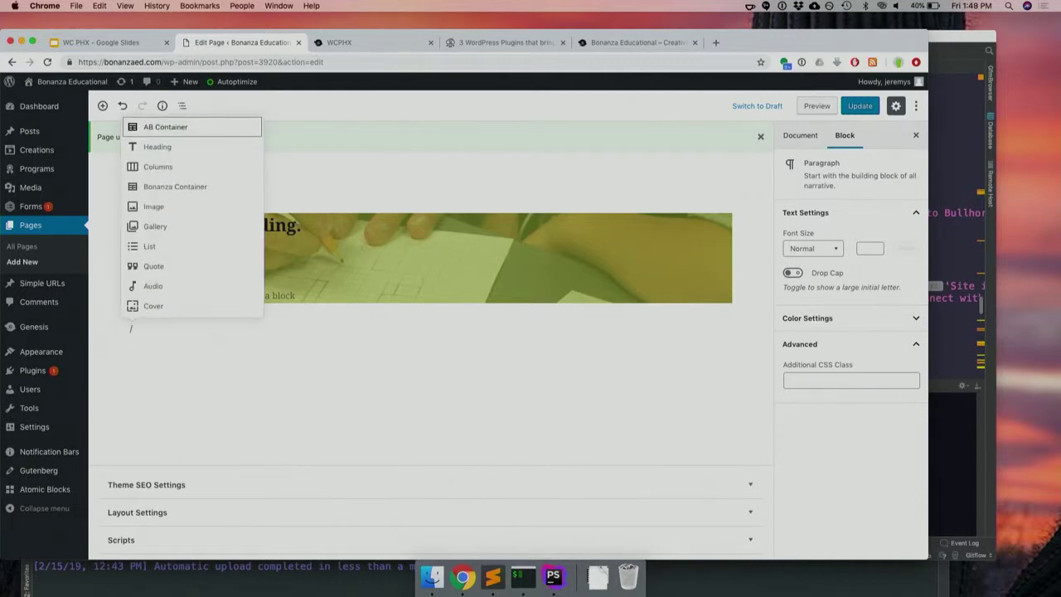
type("con")
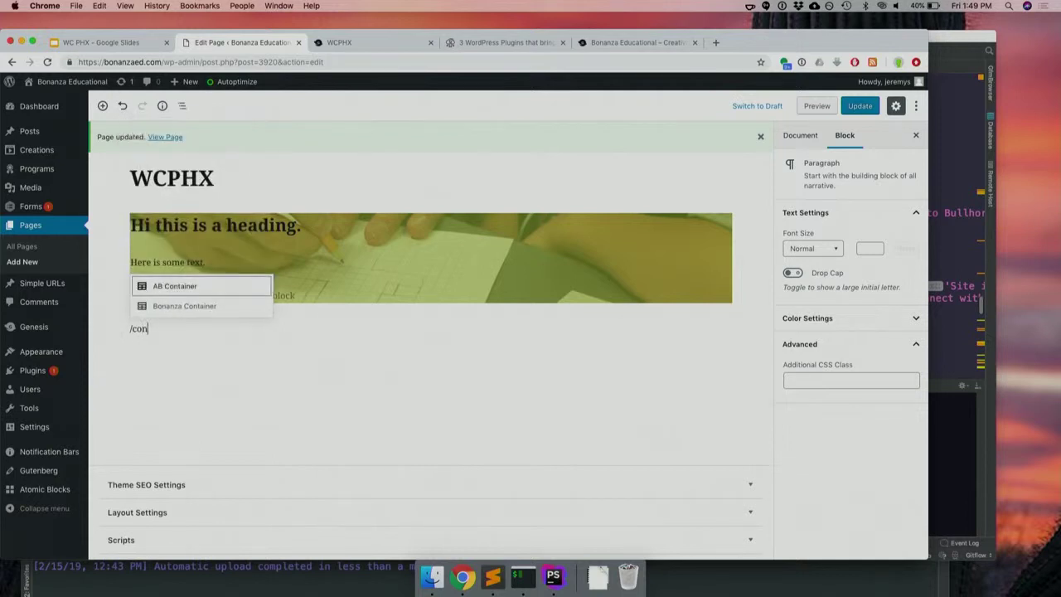
left_click(200, 286)
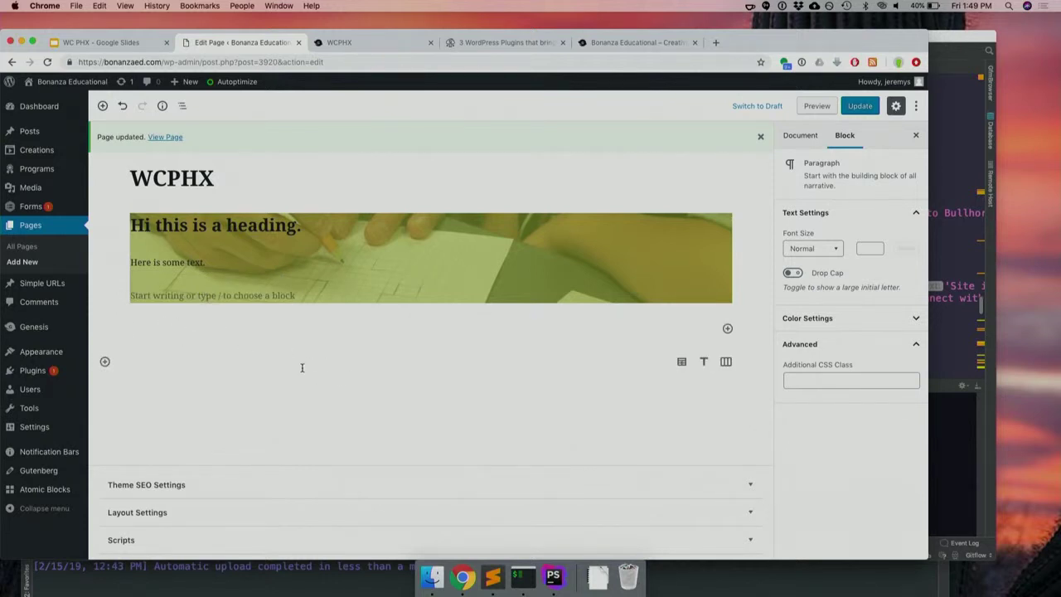
type("asdlkjasdflkjsdaf;lksdflkj")
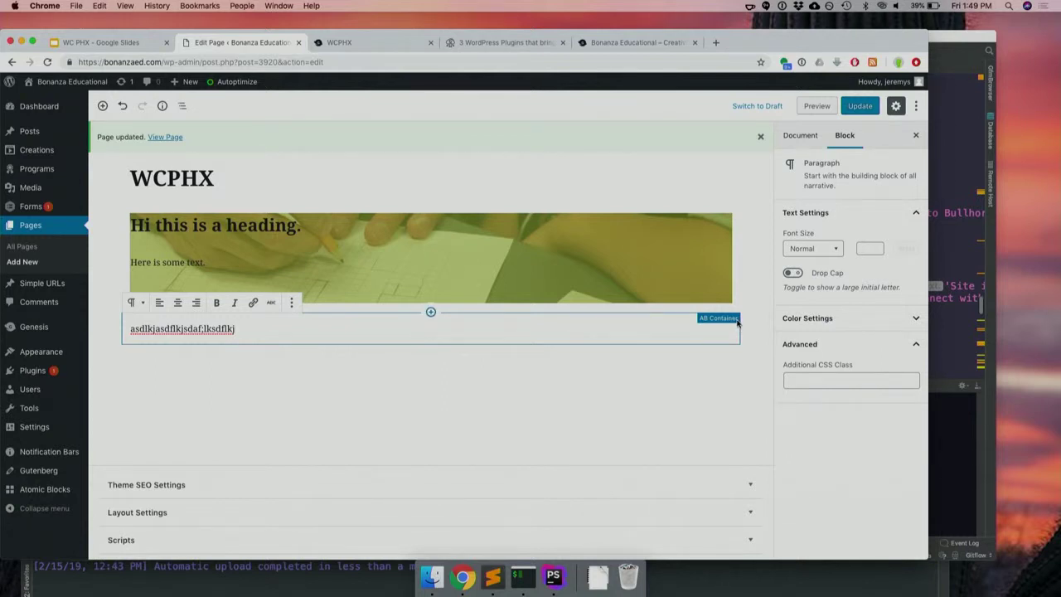
Set the Media Library photo of the group in yellow shirts as the AB Container's background image.
left_click(735, 319)
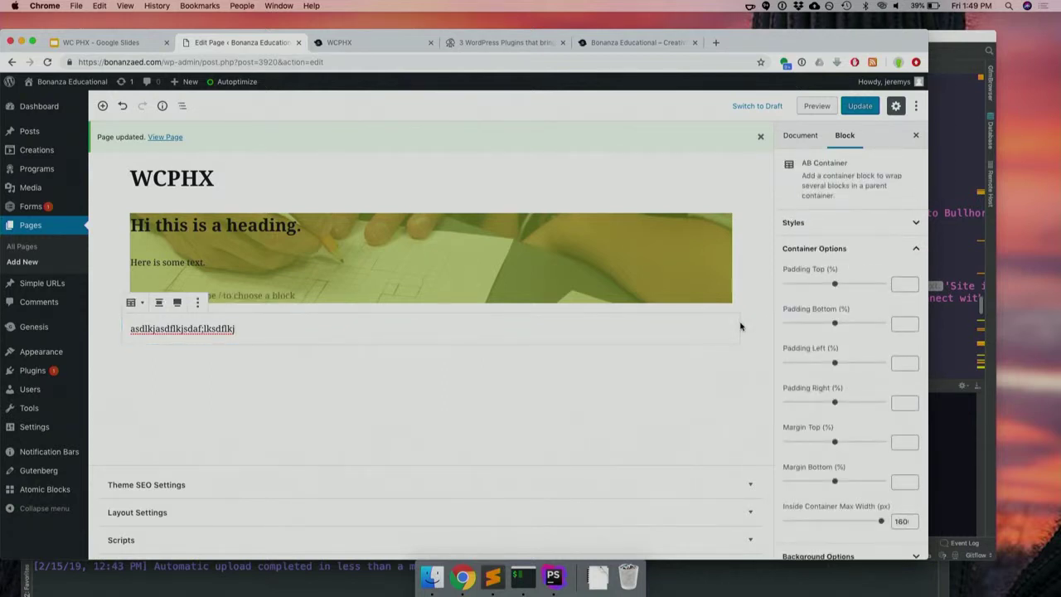
scroll(803, 307, "down", 2)
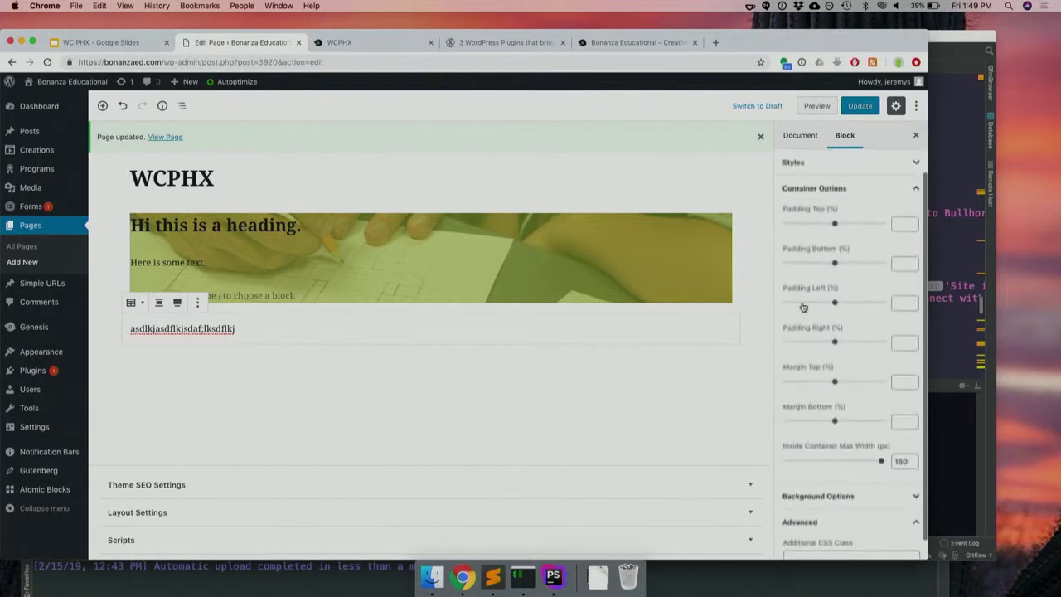
scroll(808, 307, "down", 1)
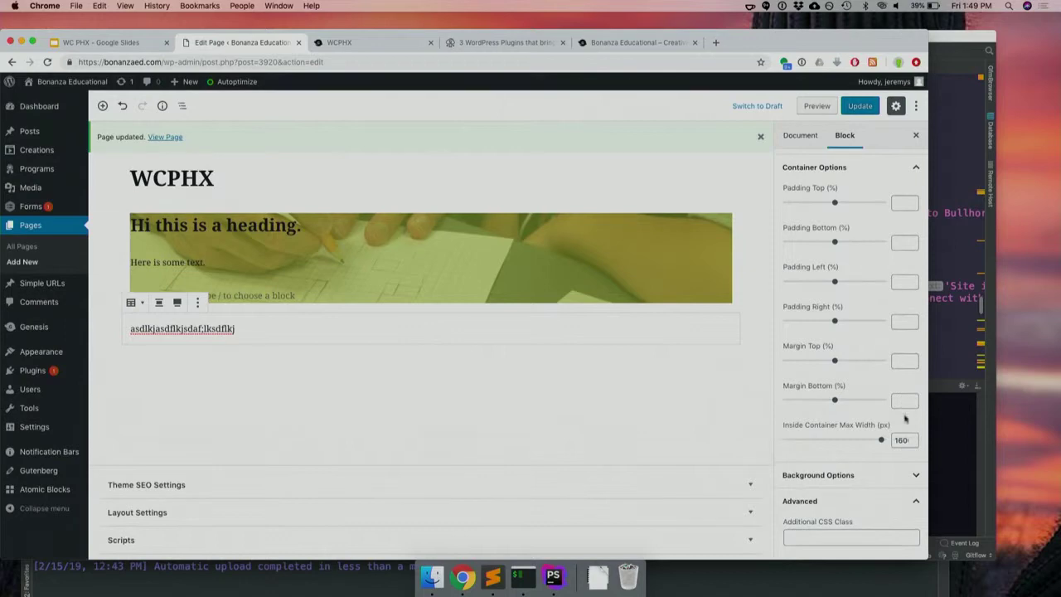
left_click(896, 439)
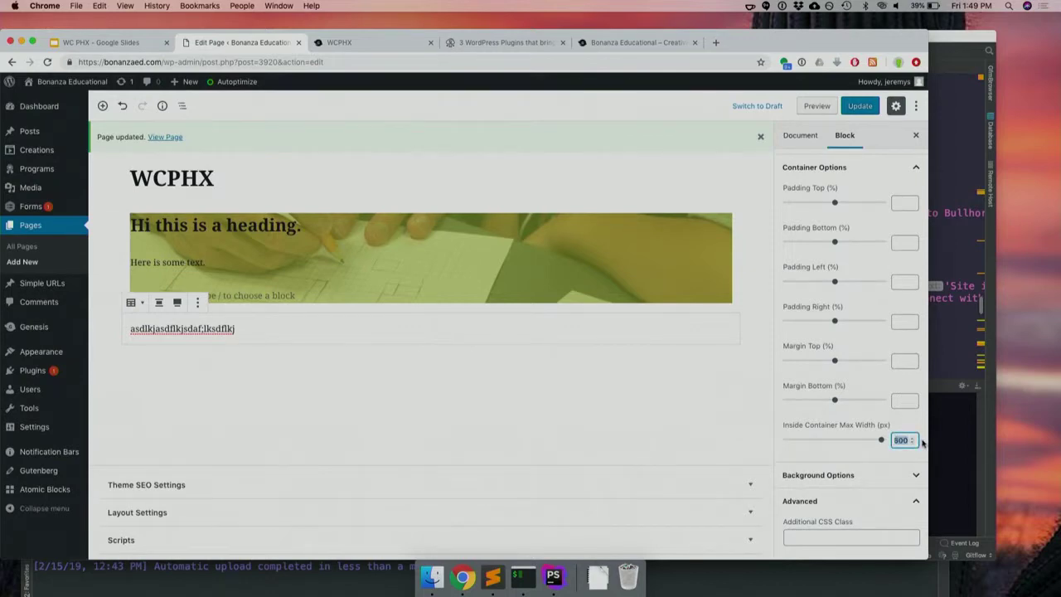
left_click(882, 475)
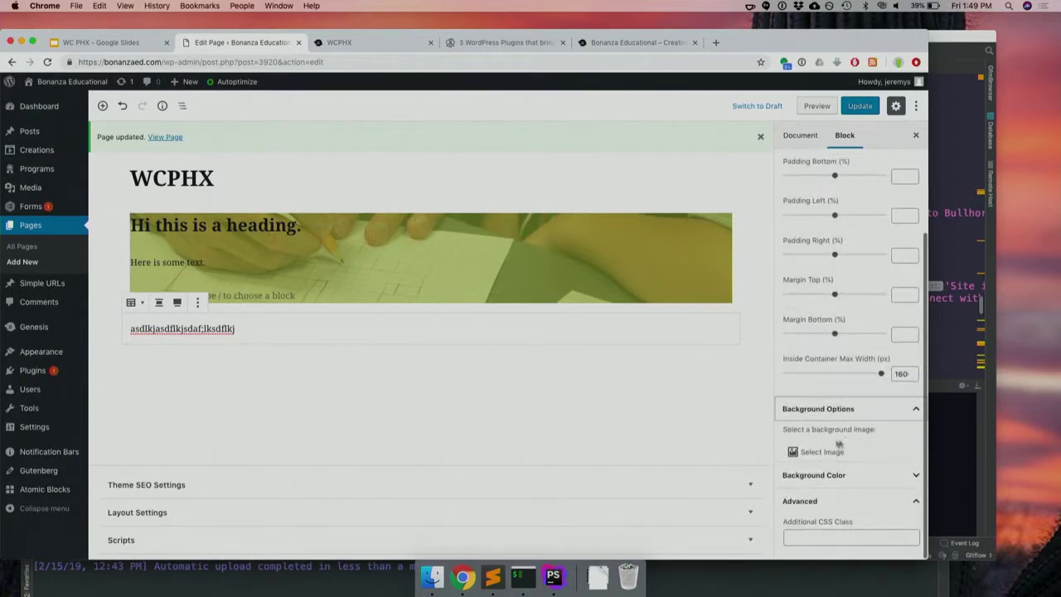
left_click(810, 457)
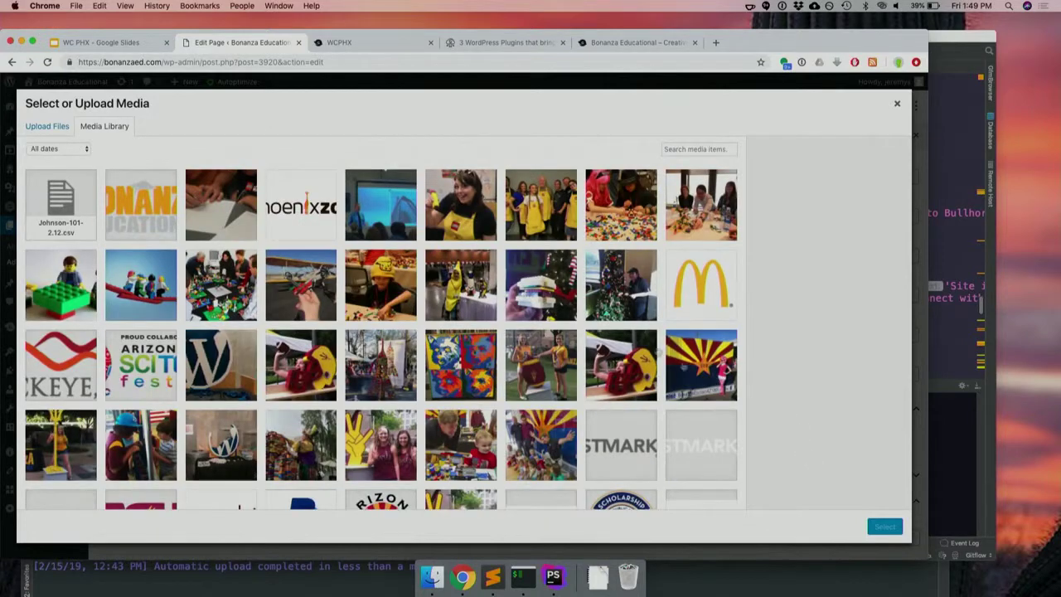
left_click(532, 211)
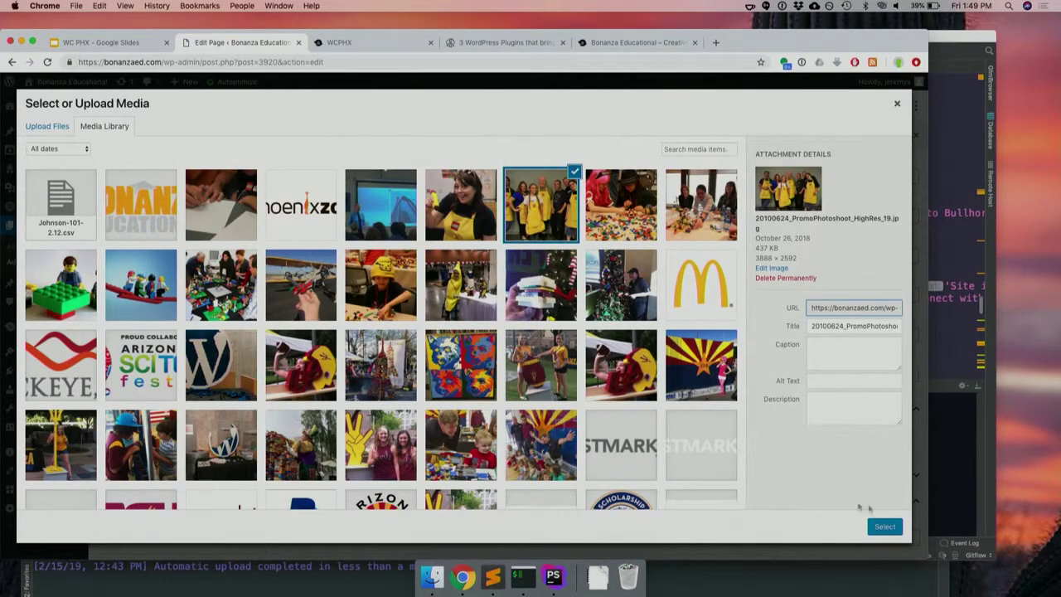
left_click(884, 526)
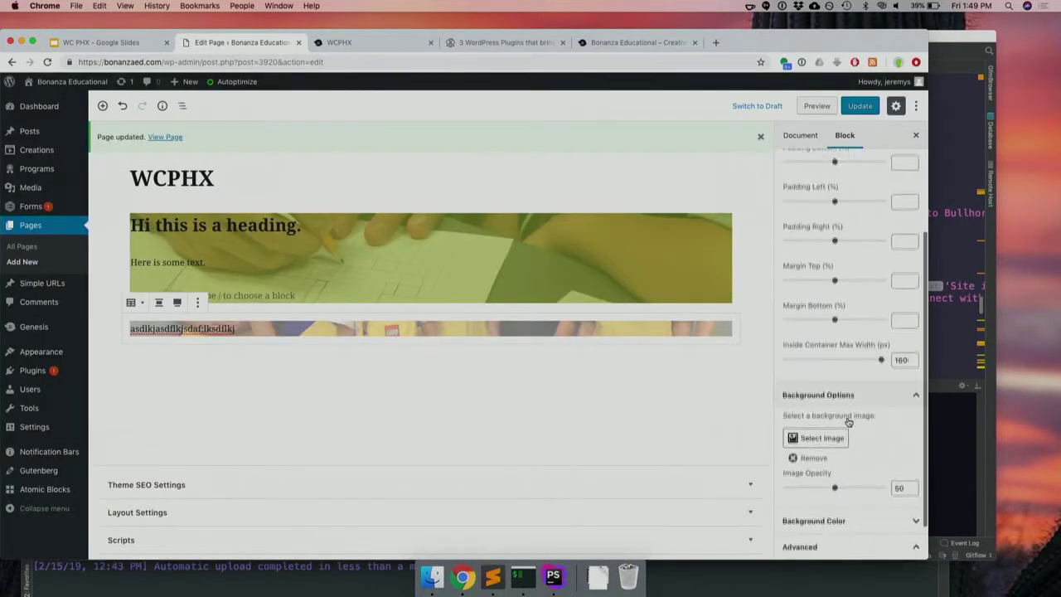
scroll(845, 373, "down", 2)
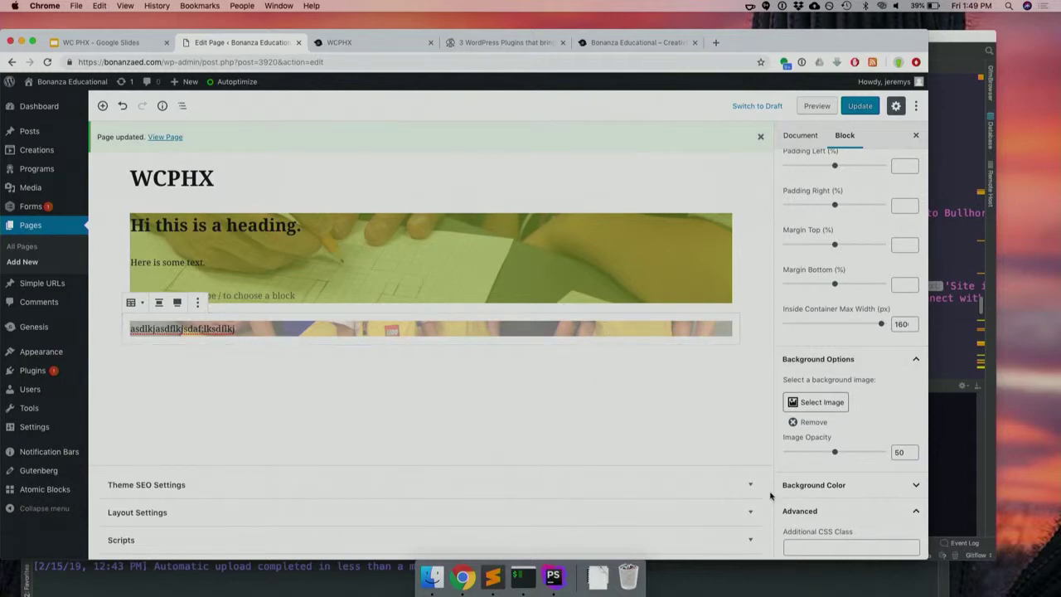
scroll(862, 448, "down", 1)
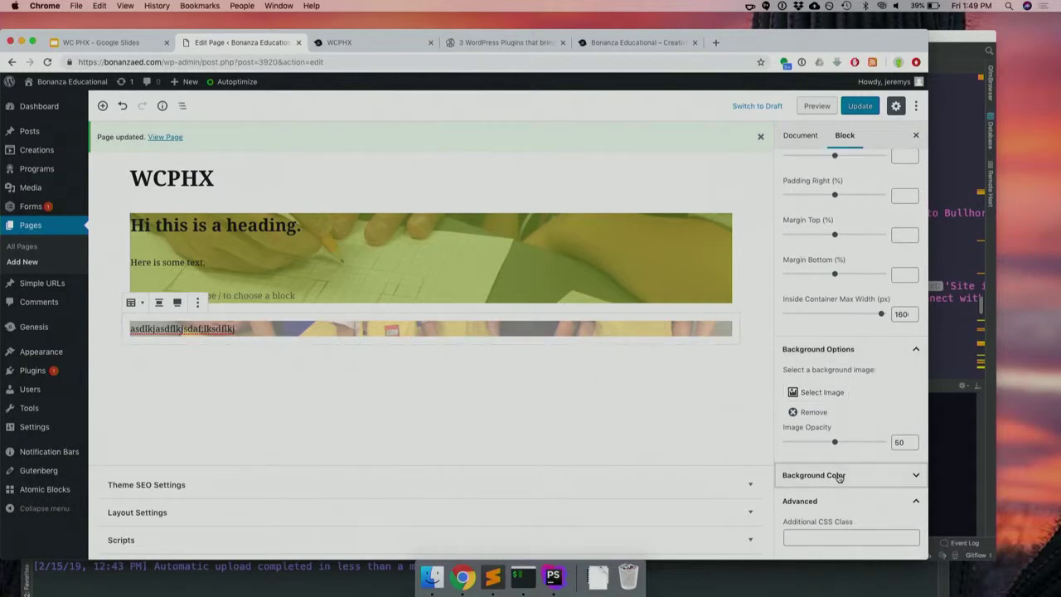
left_click(836, 475)
Make the second container's background Blue and give it the CSS class 'block-40-left'.
scroll(832, 406, "down", 2)
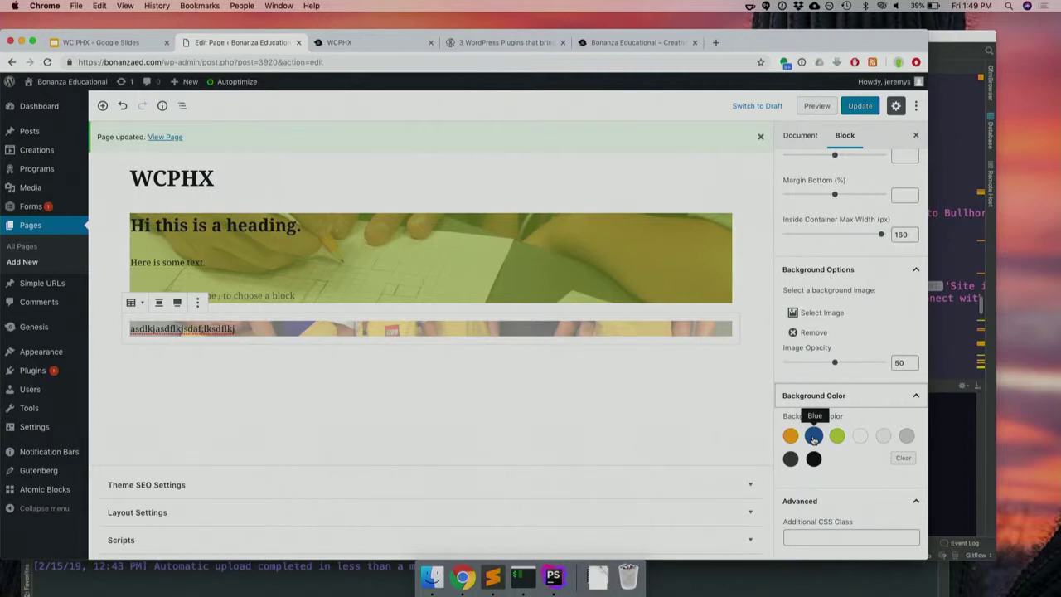
left_click(813, 437)
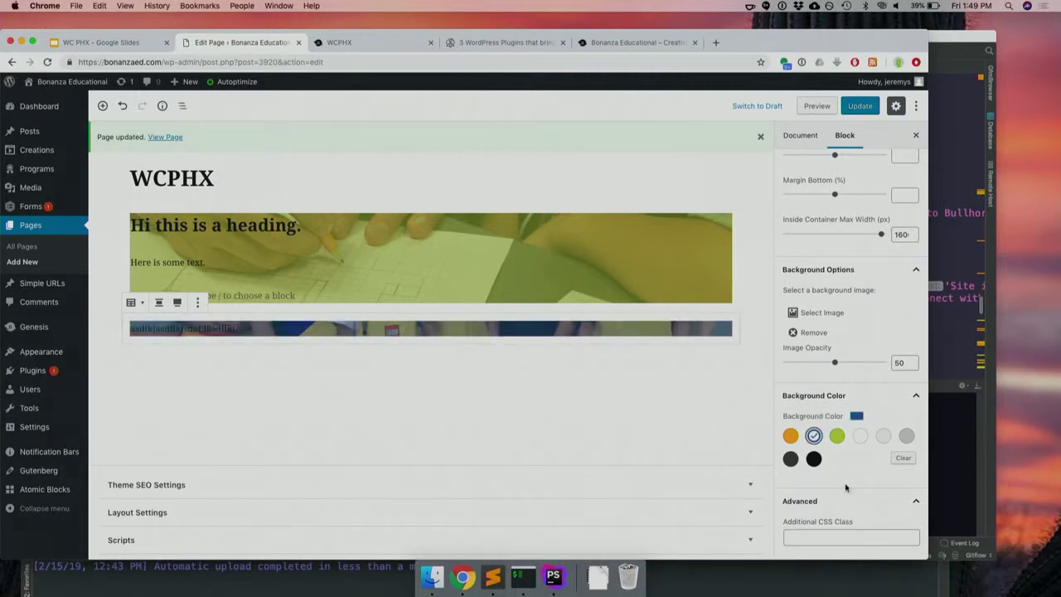
left_click(820, 537)
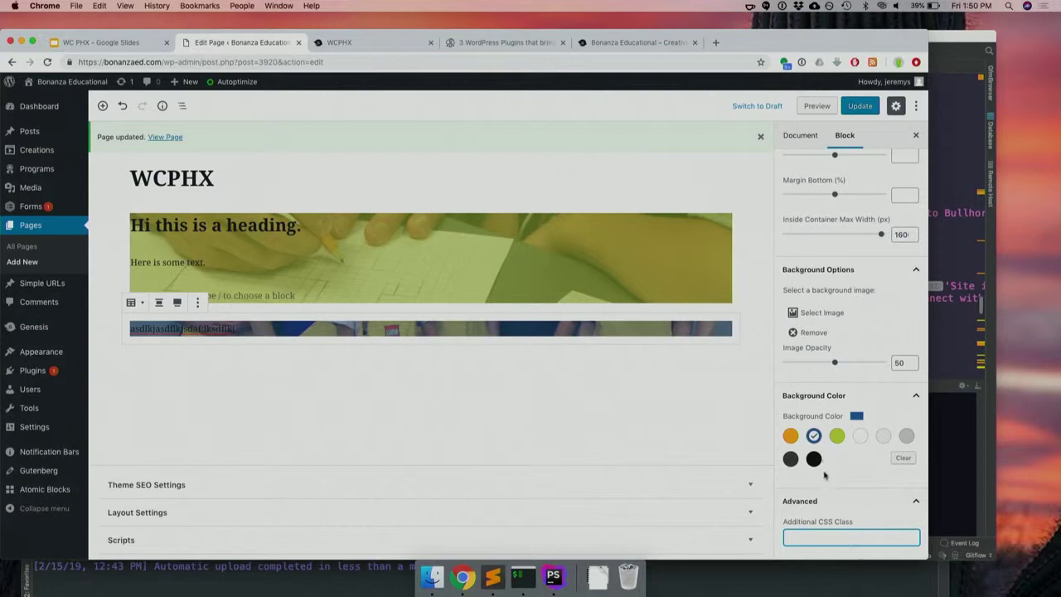
type("block-40-left")
Delete the gibberish paragraph and start a heading block with /he.
left_click(448, 330)
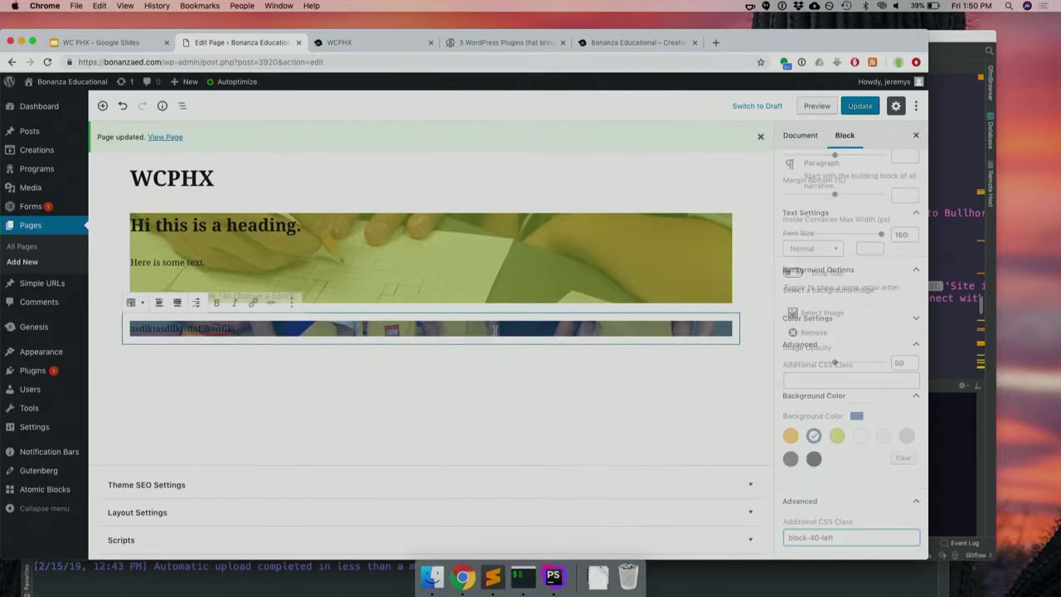
key("super+a")
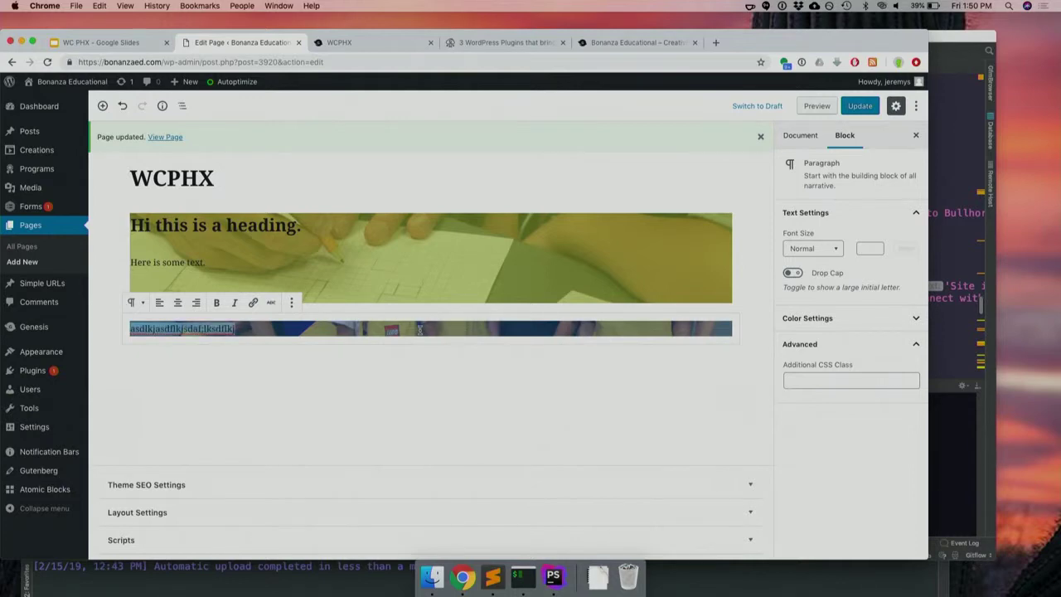
key("BackSpace")
type("/")
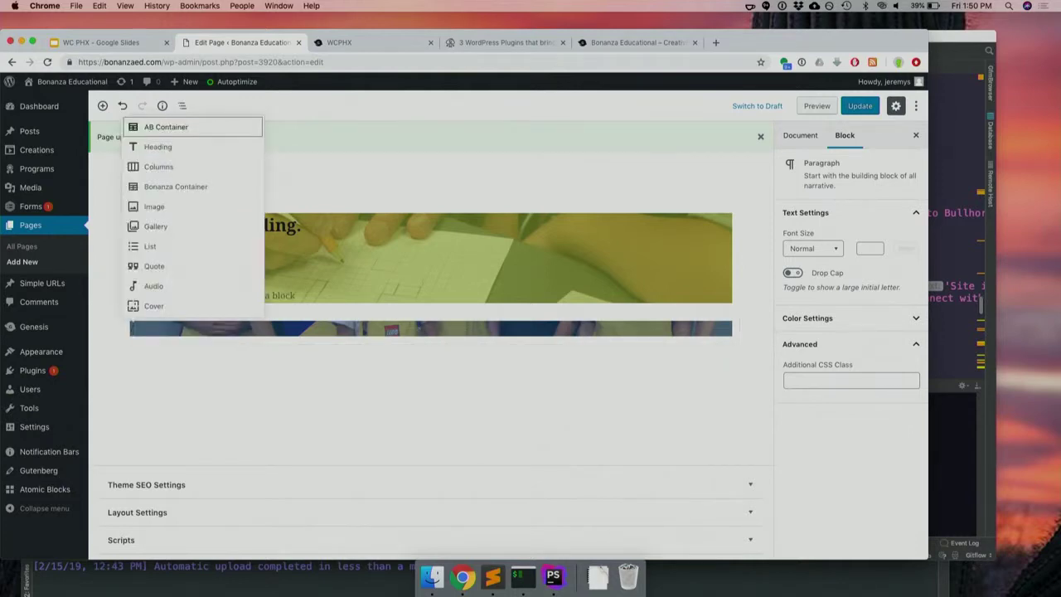
type("he")
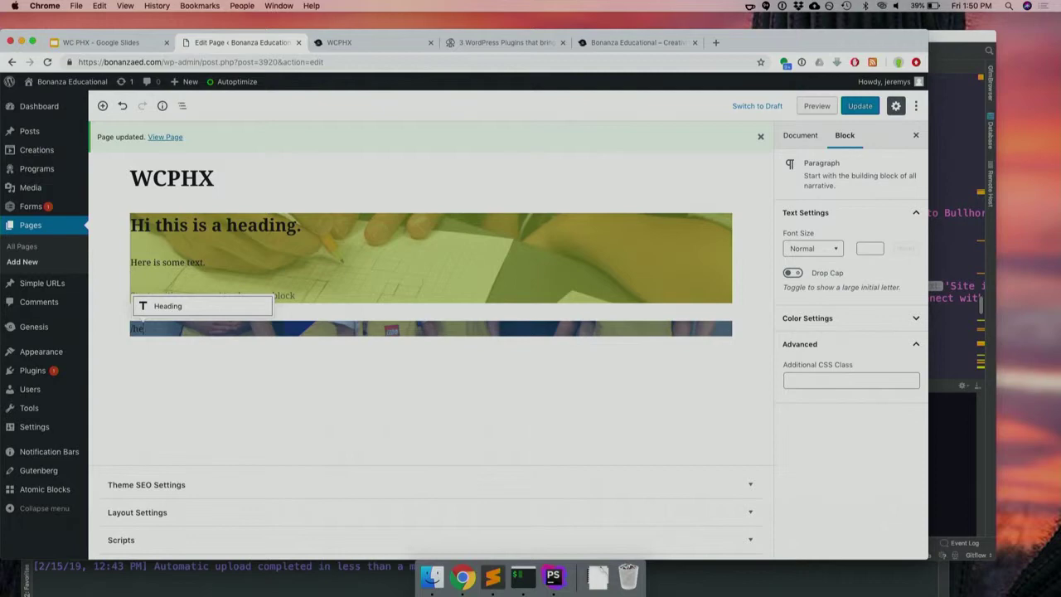
Turn the empty line into a heading reading 'This is another heading'.
key("Return")
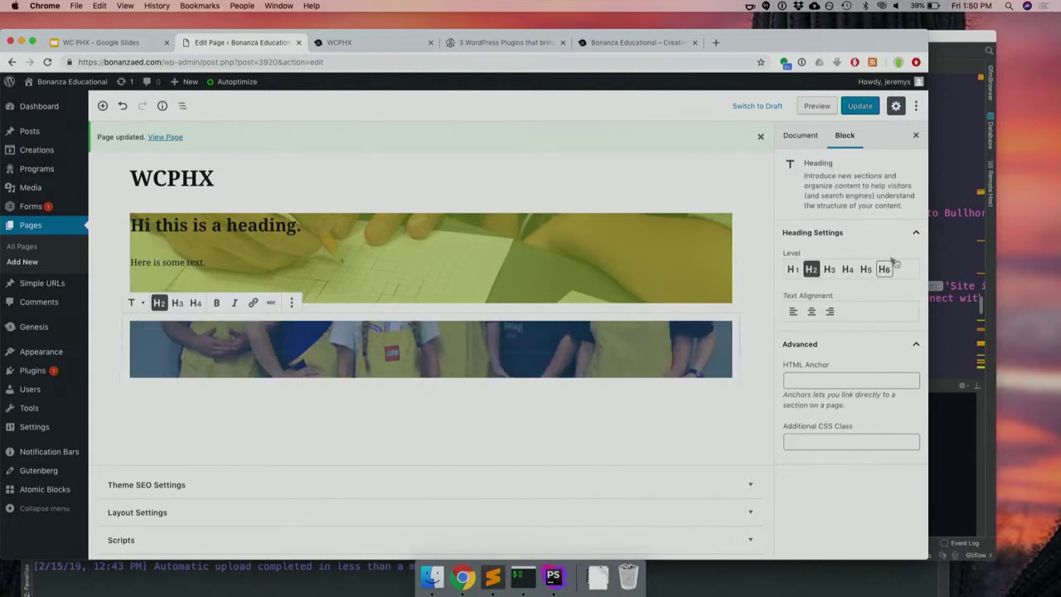
left_click(464, 353)
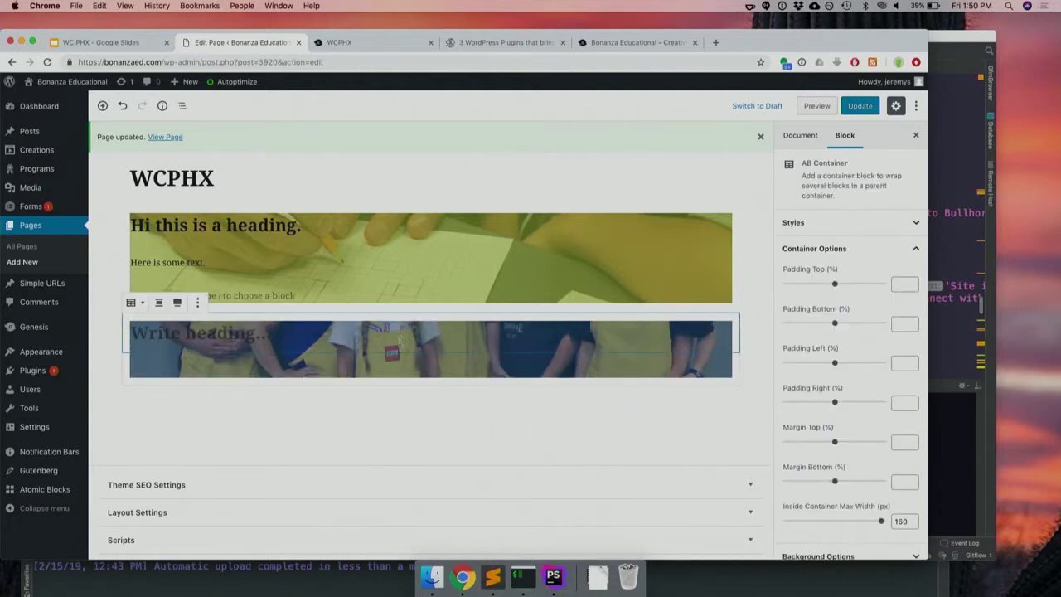
left_click(400, 333)
type("This is a not")
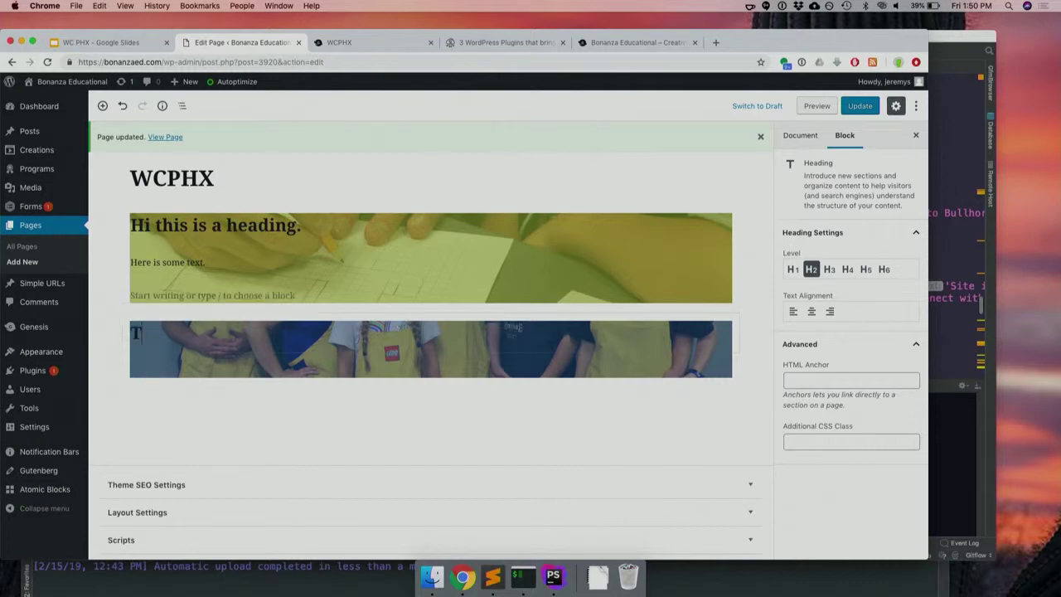
key("BackSpace")
key("BackSpace")
key("BackSpace")
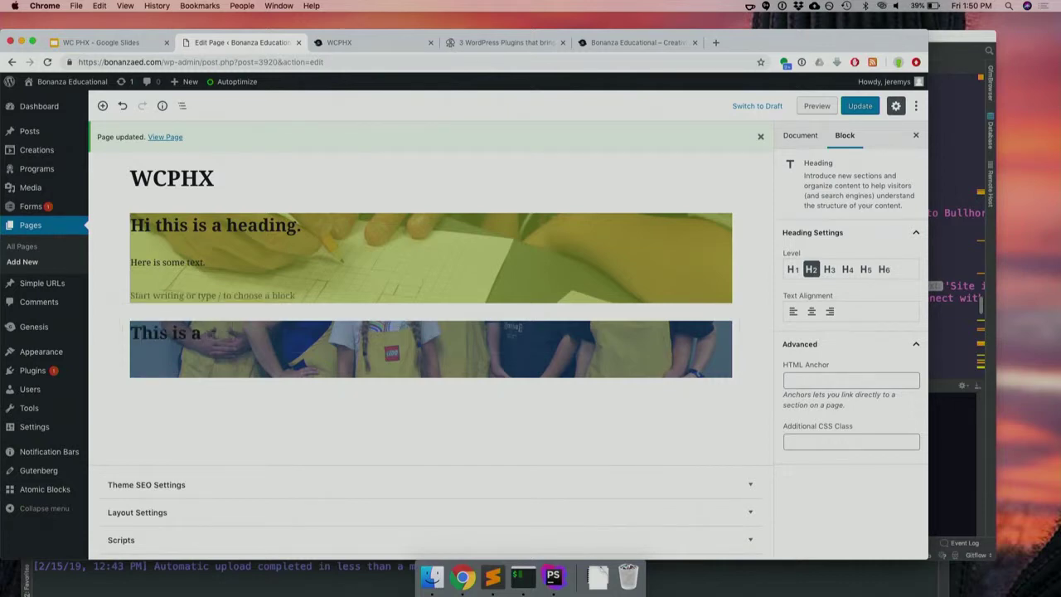
type("nother head")
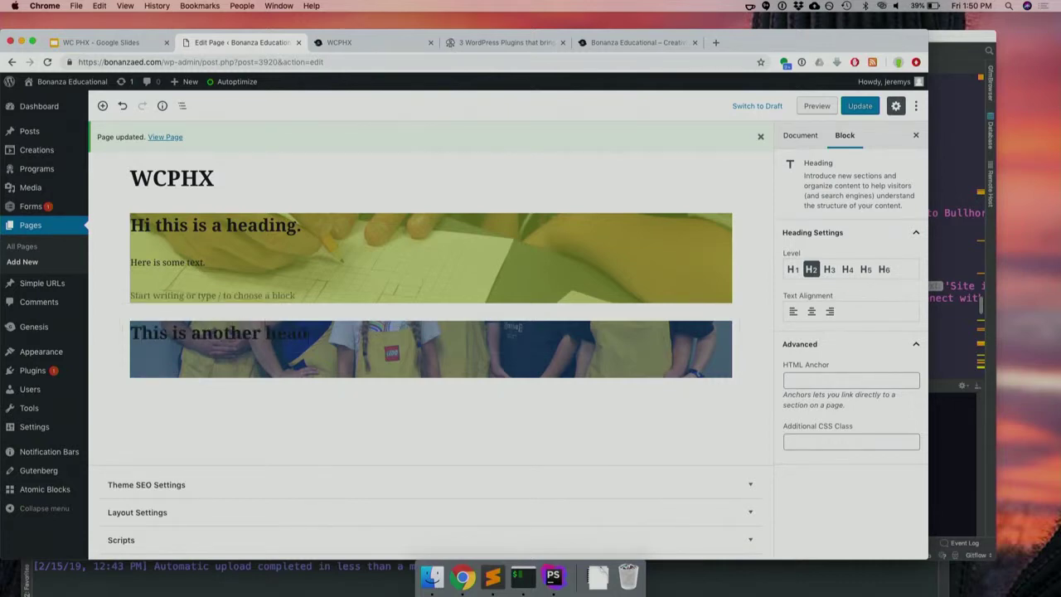
type("ing")
left_click(207, 295)
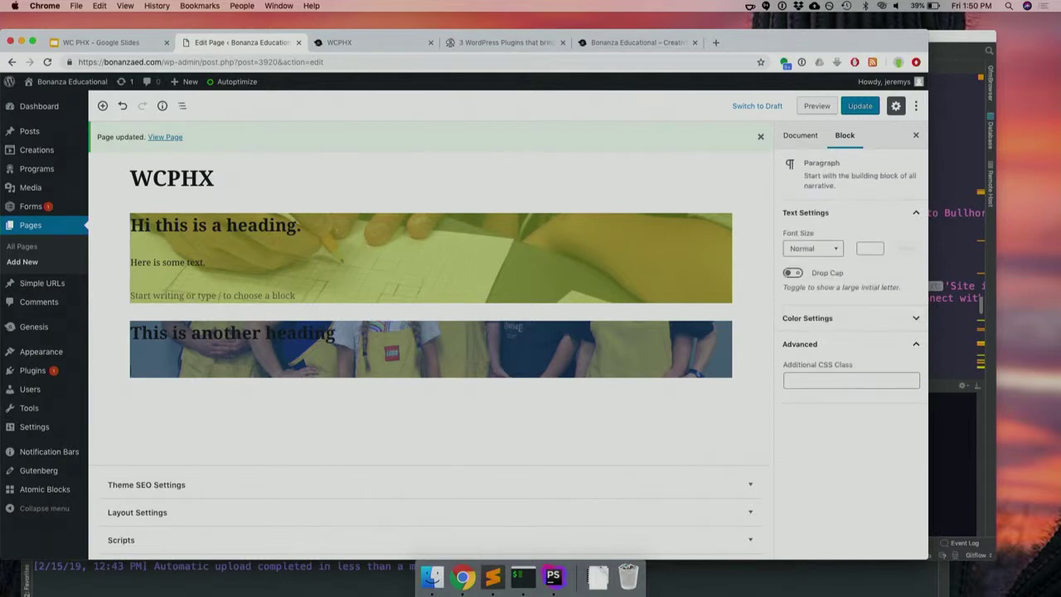
left_click(365, 334)
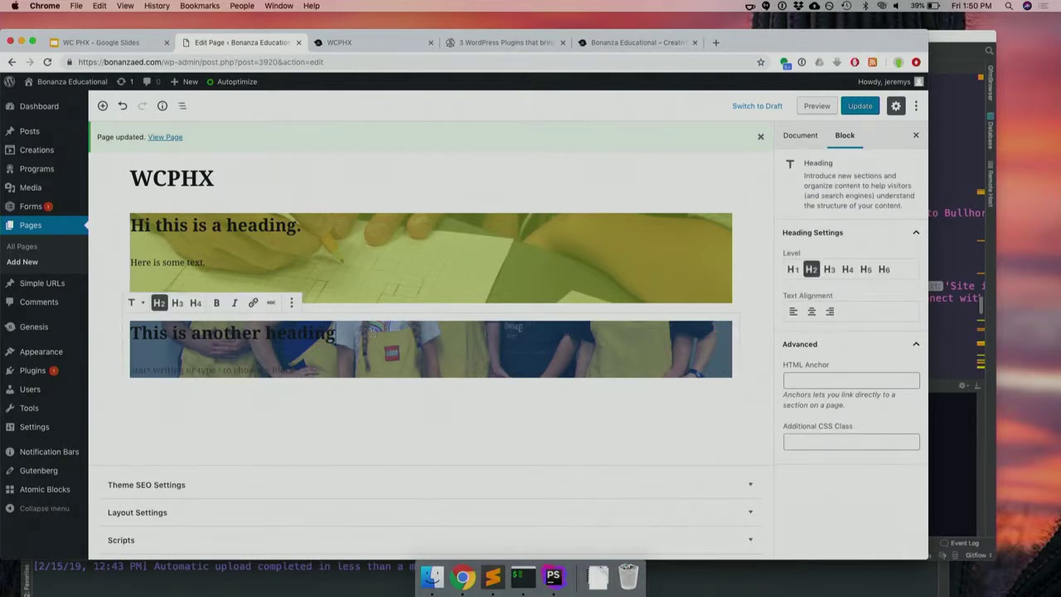
left_click(251, 370)
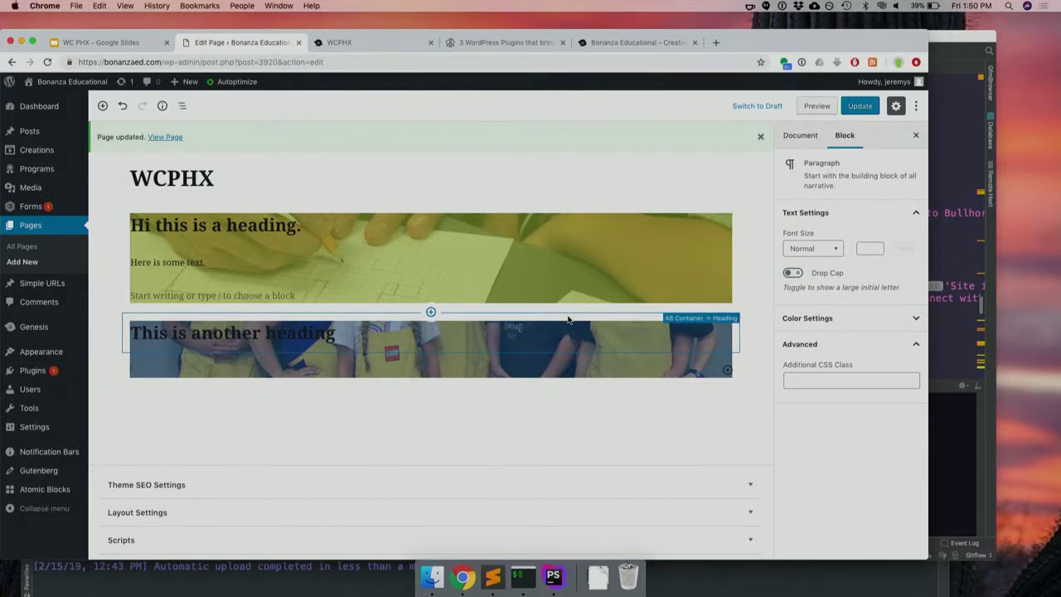
Save the page and begin a Columns block below the heading with /col.
key("super+s")
type("/")
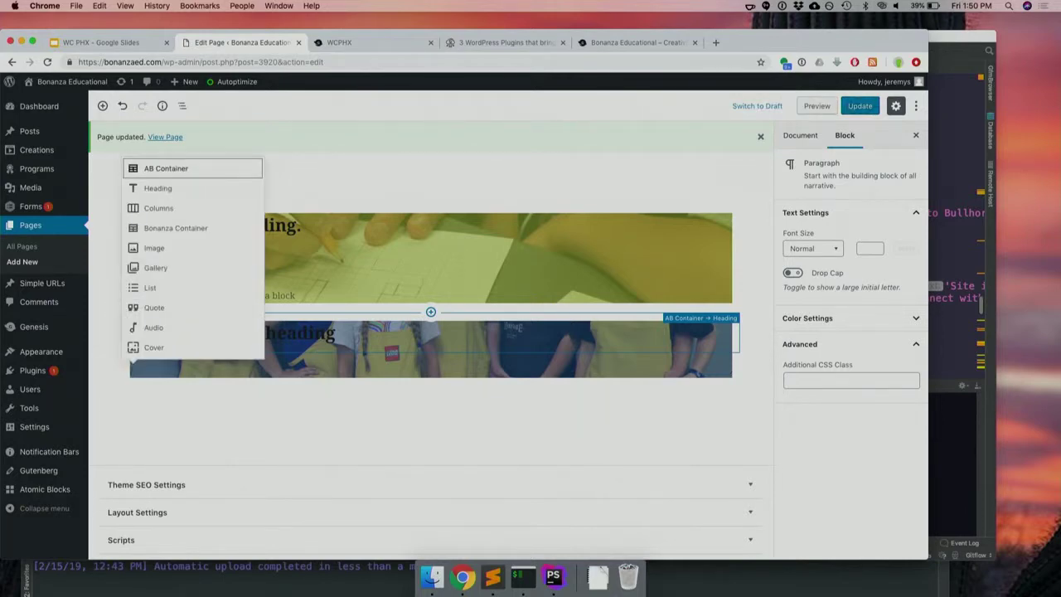
type("ccol")
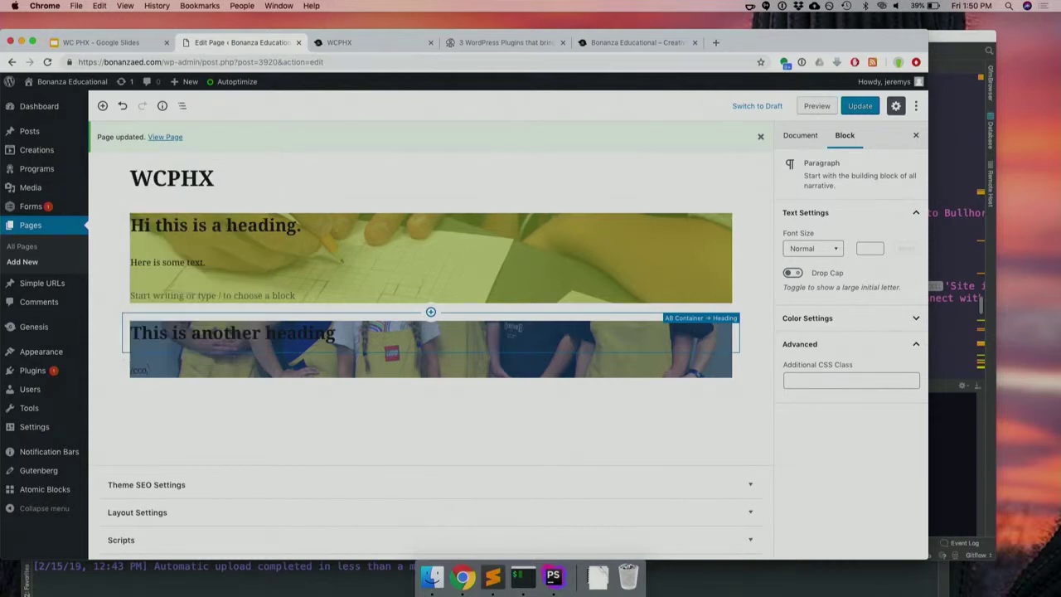
key("BackSpace")
key("BackSpace")
key("BackSpace")
key("BackSpace")
type("col")
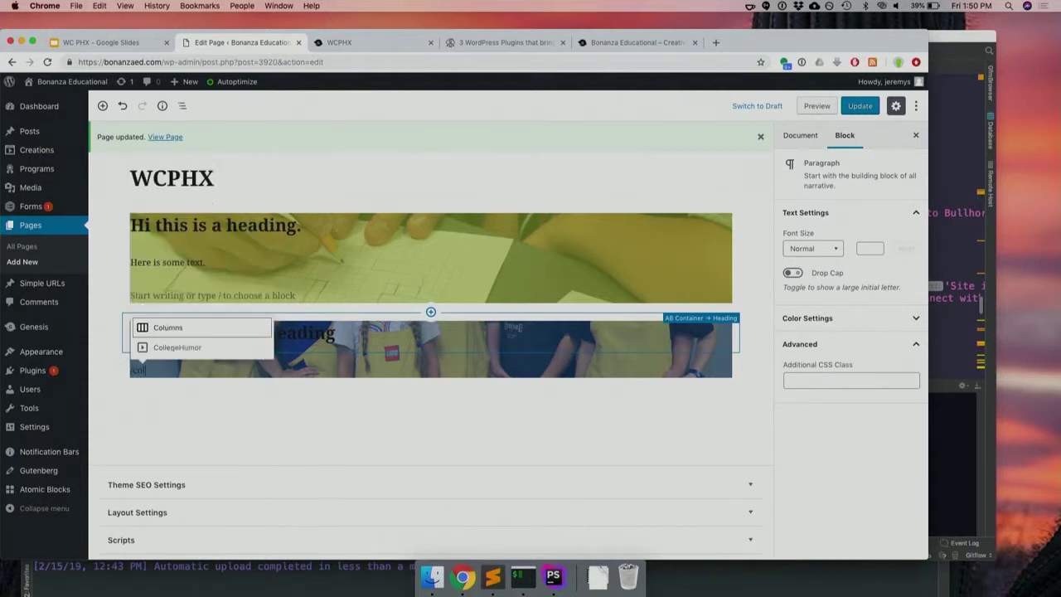
Insert a Columns block and type 'Text for the left' in the left column.
left_click(215, 328)
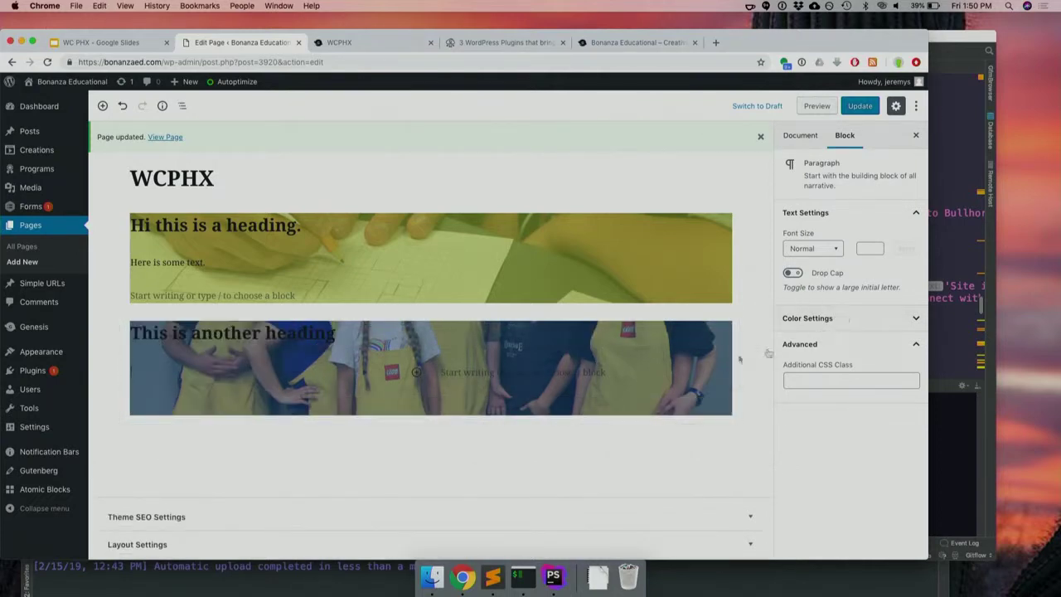
left_click(213, 387)
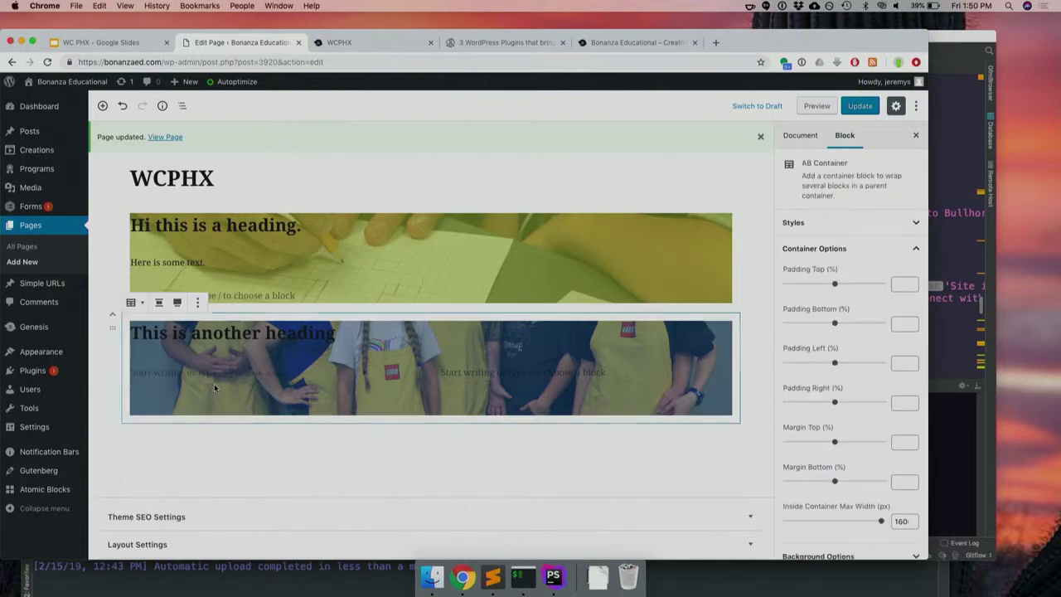
left_click(217, 373)
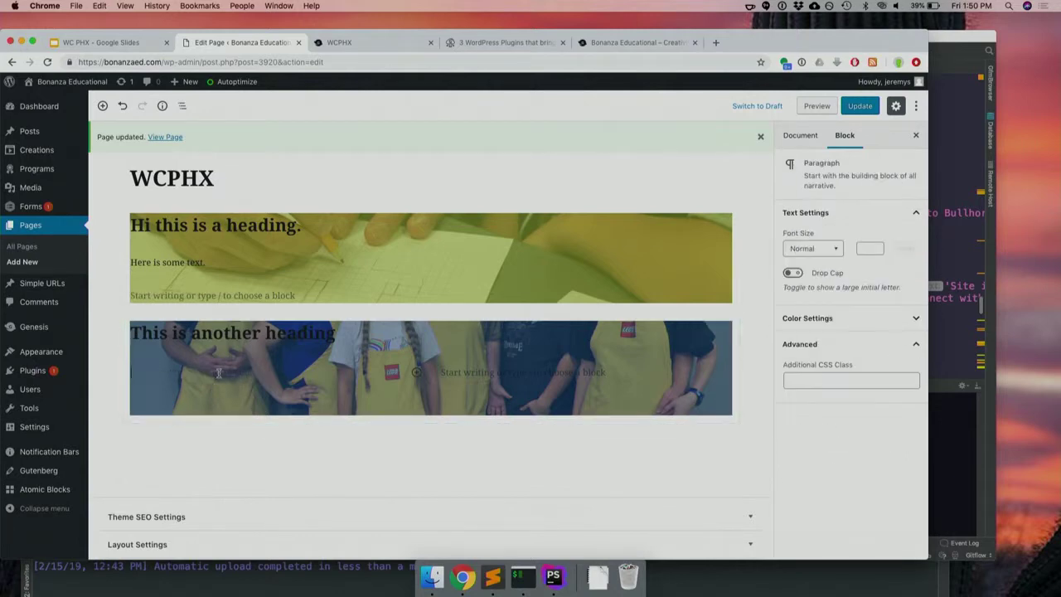
type("Text for the left column.")
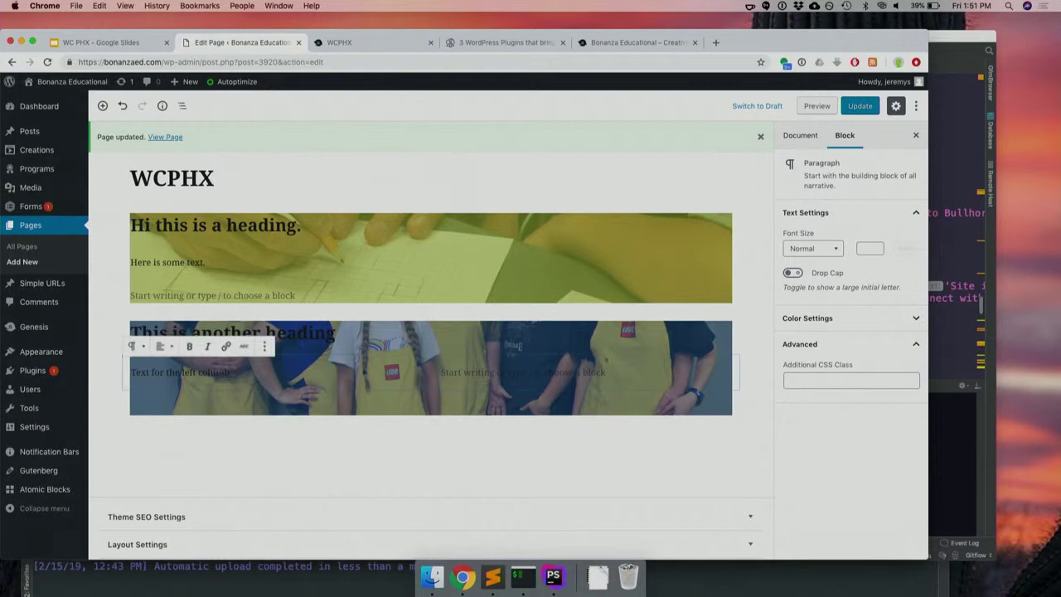
Change the second container's background colour to white.
left_click(746, 356)
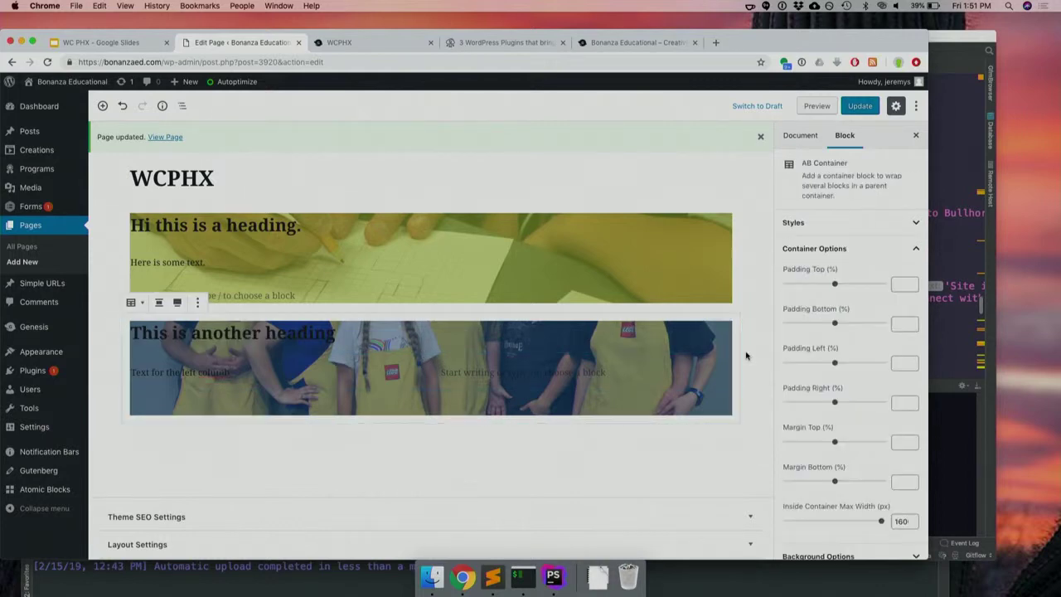
scroll(853, 406, "down", 2)
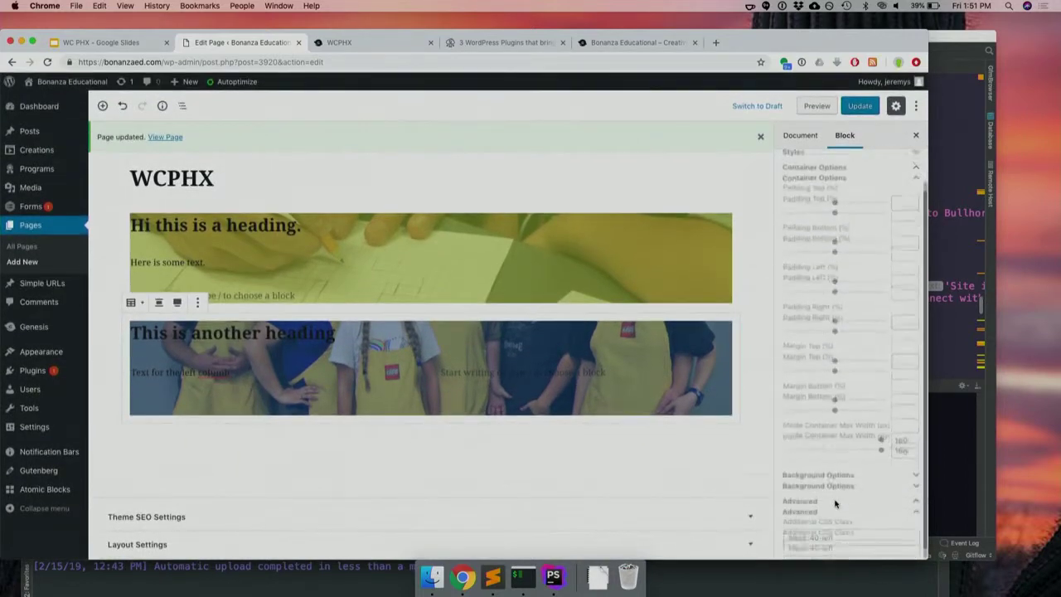
left_click(834, 477)
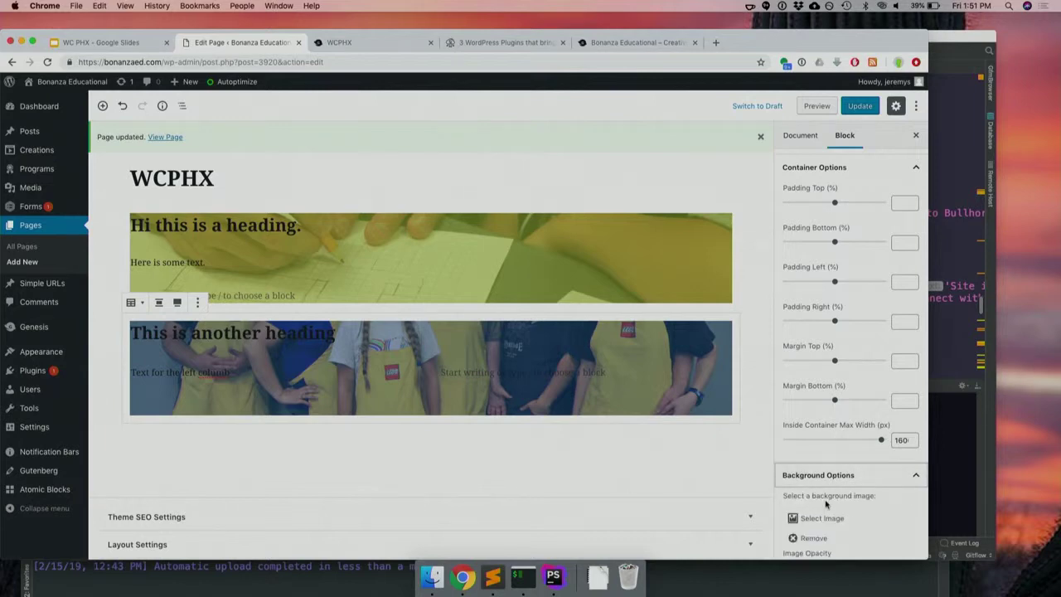
left_click(860, 478)
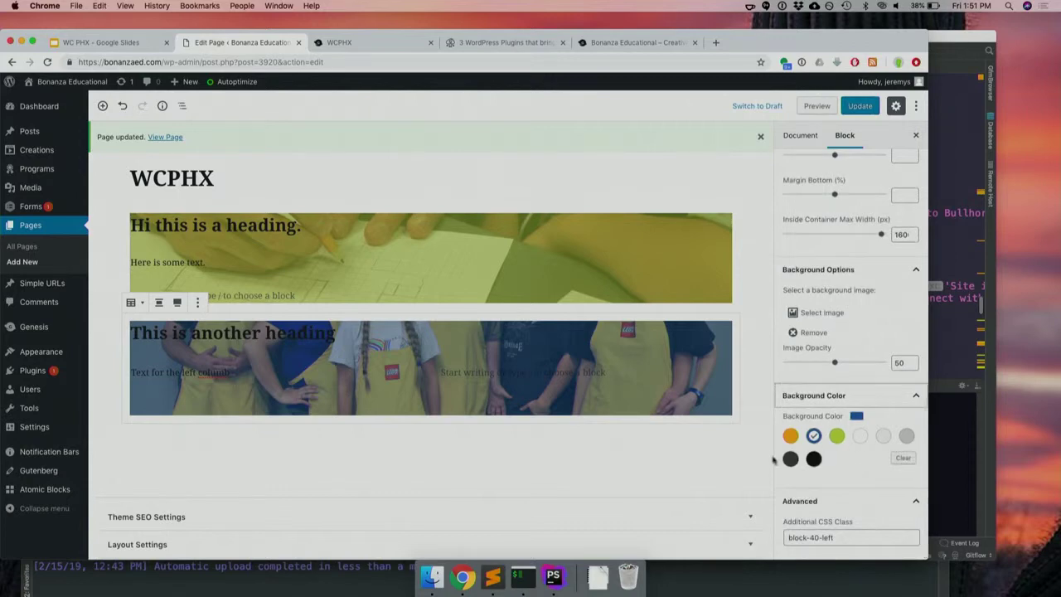
left_click(860, 437)
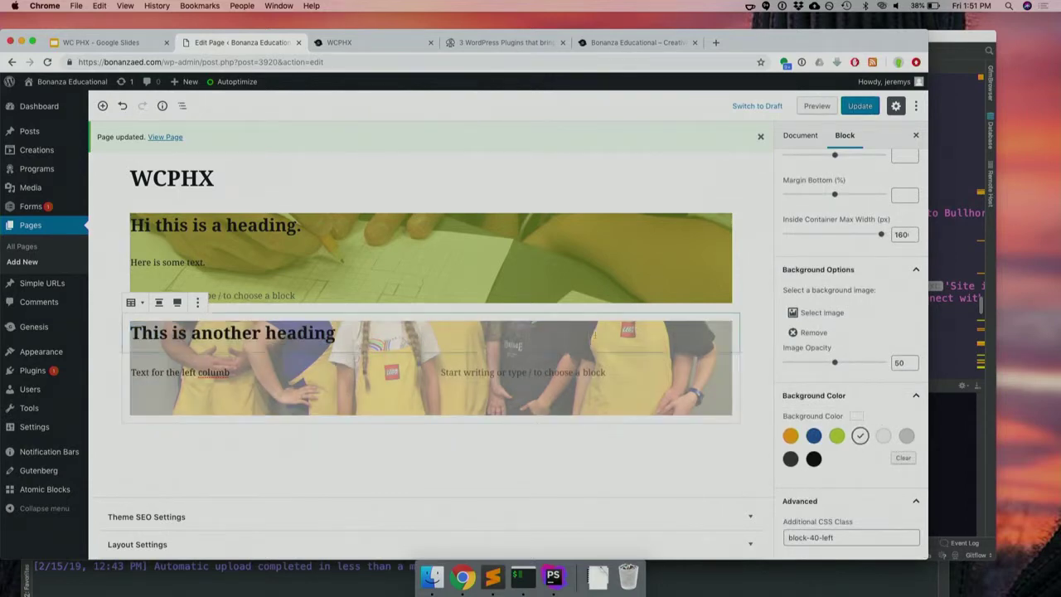
Fix the typo at the end of the left-column text 'Text for the left column'.
left_click(237, 372)
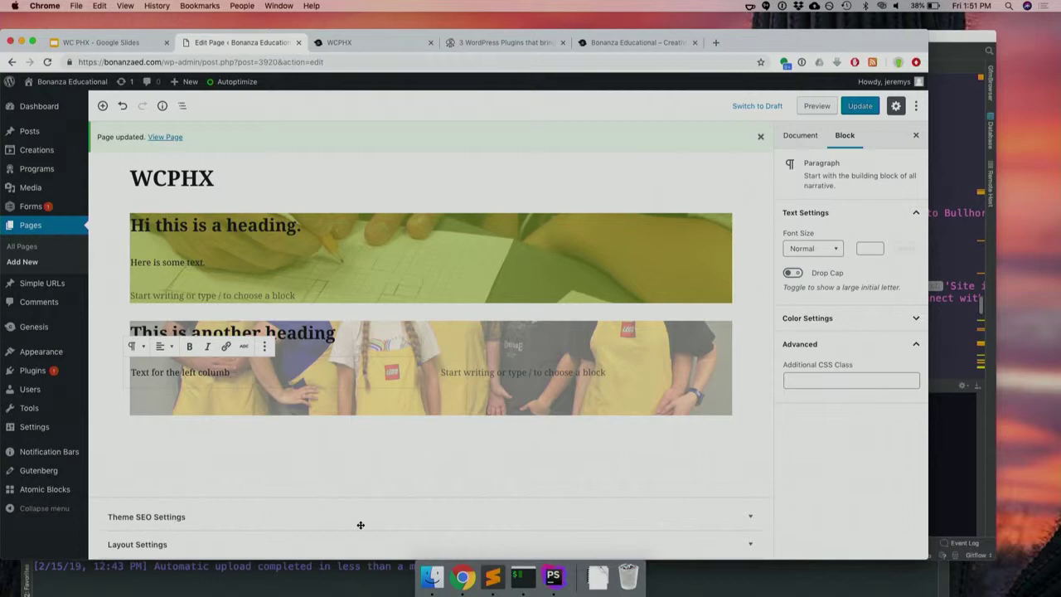
key("BackSpace")
type("n")
left_click(739, 377)
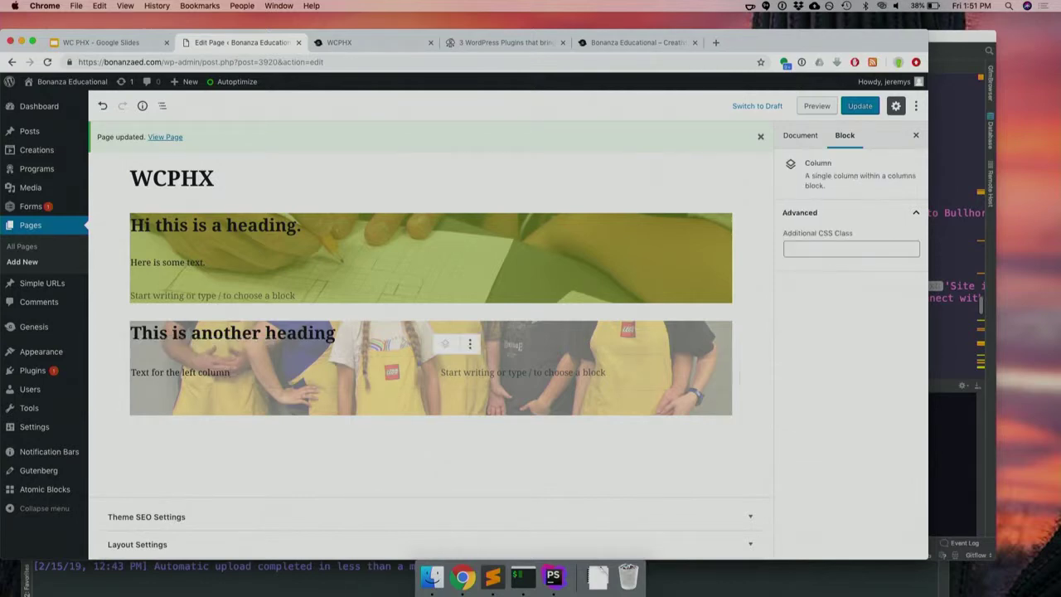
Type 'Type for right column' in the right column, then start a button with /but below it.
left_click(508, 372)
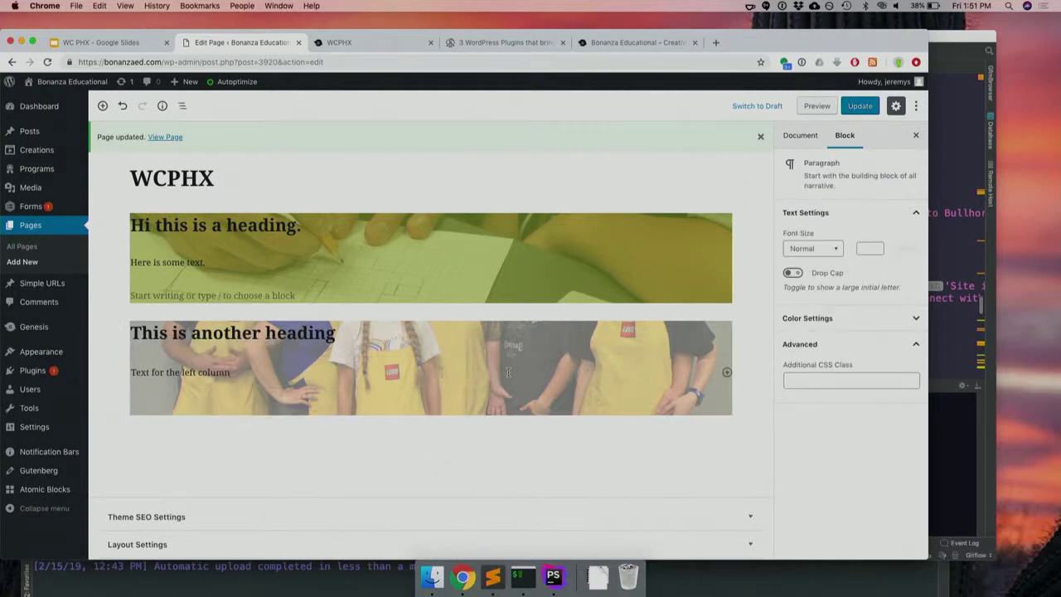
type("Type for right coklumb")
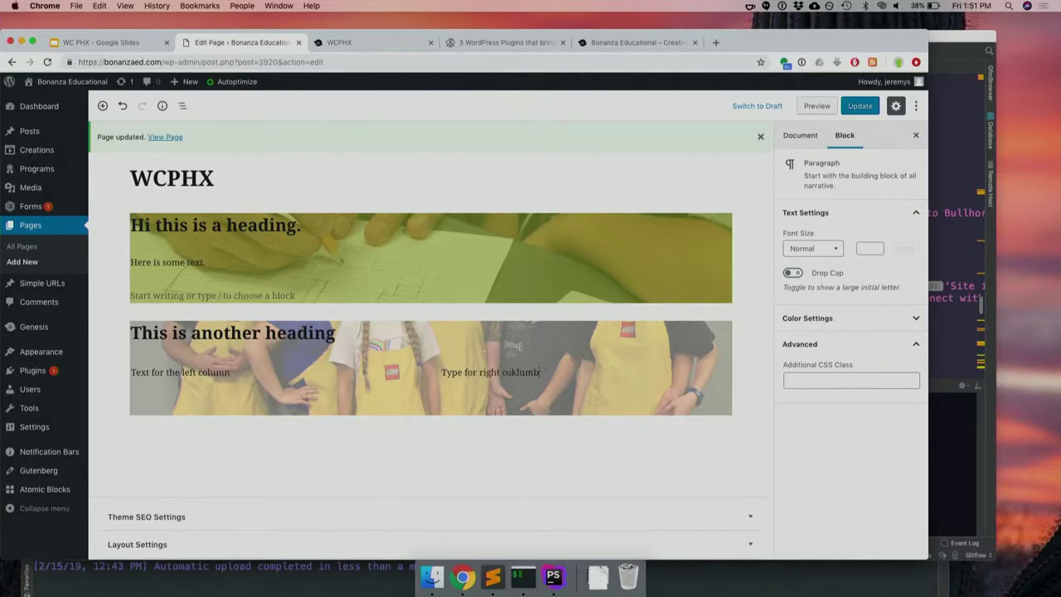
key("BackSpace")
key("BackSpace")
key("BackSpace")
key("BackSpace")
key("BackSpace")
type("lumn")
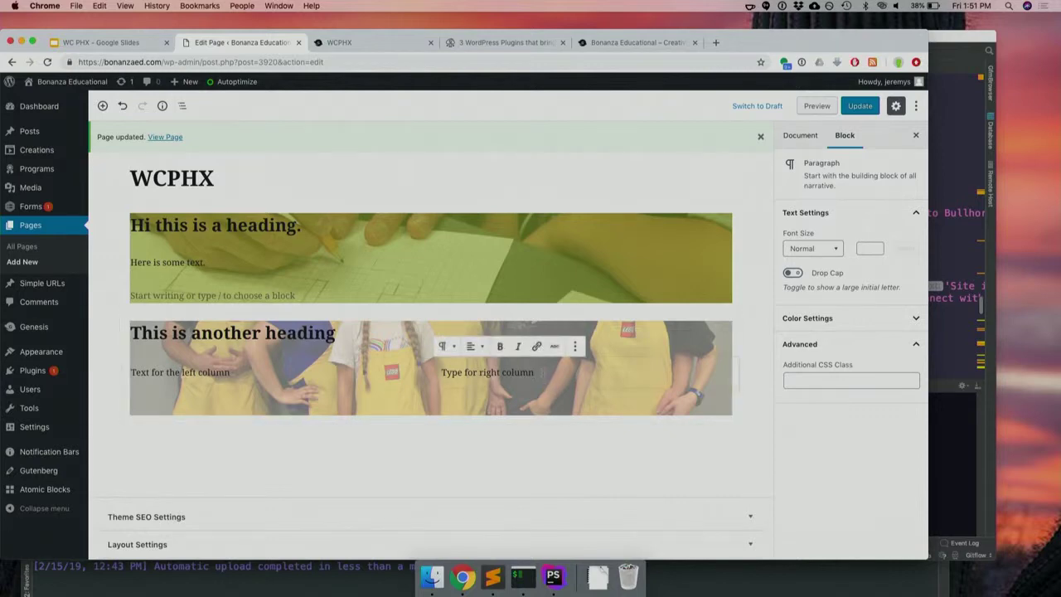
key("Return")
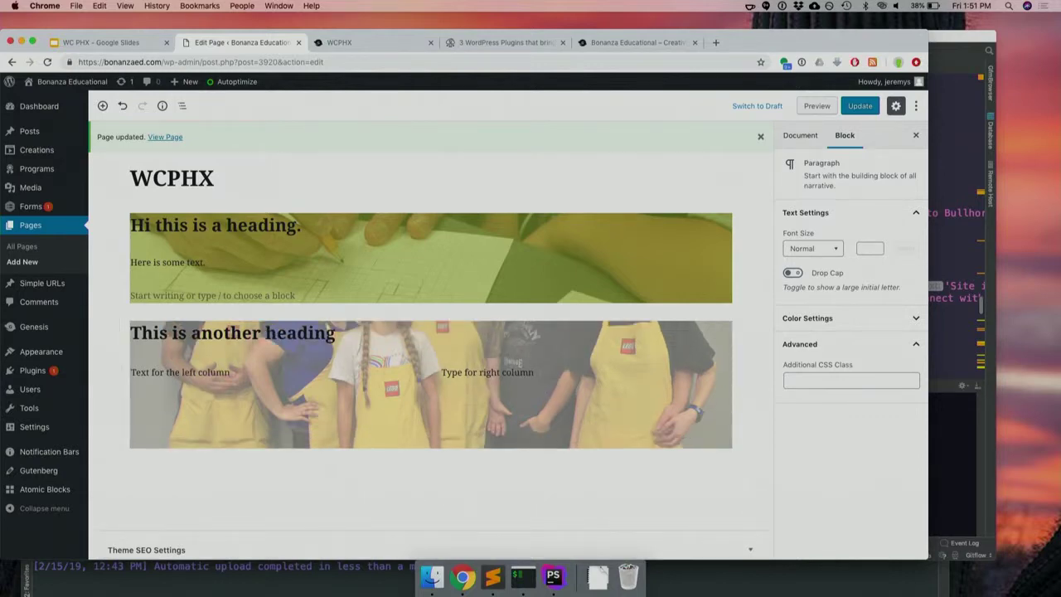
type("/but")
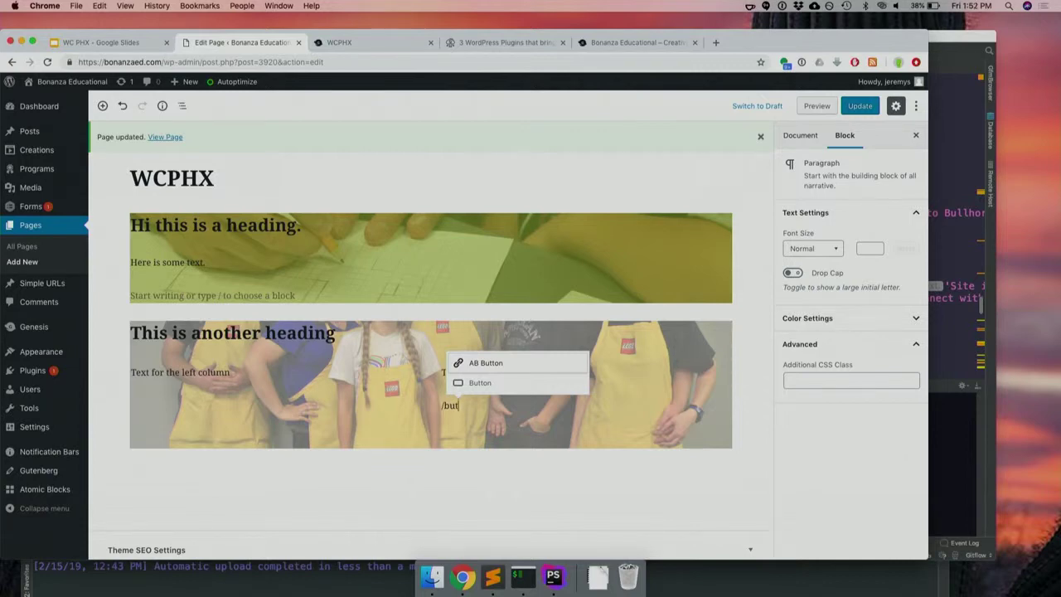
left_click(480, 383)
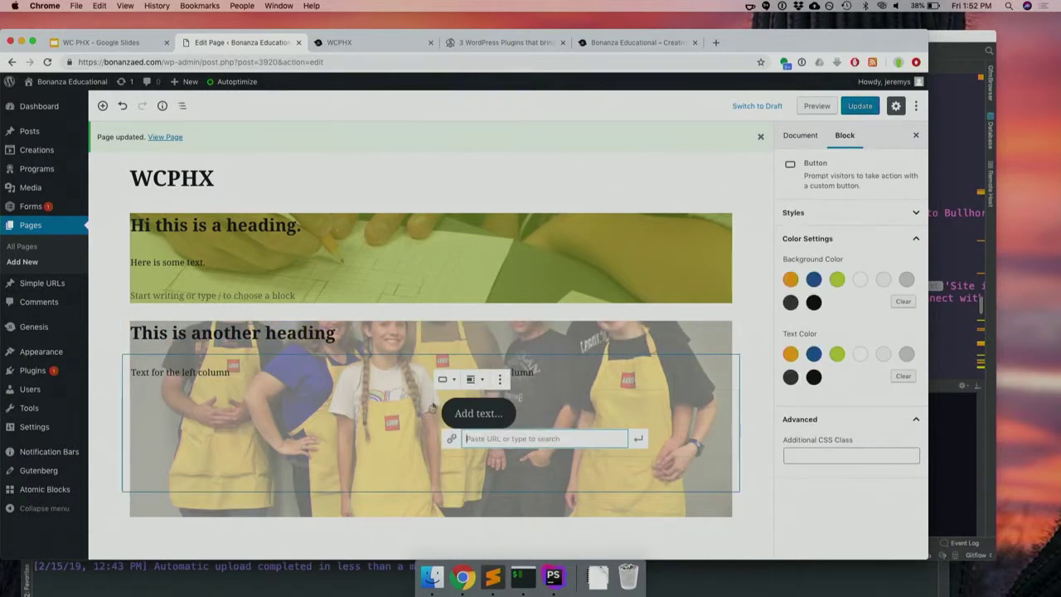
left_click(476, 412)
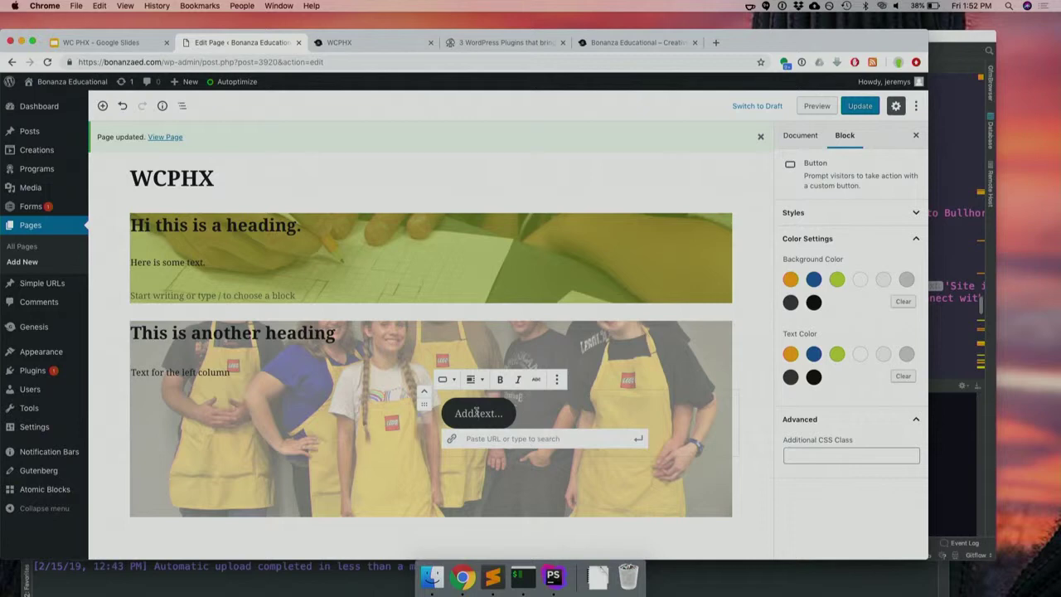
type("button text")
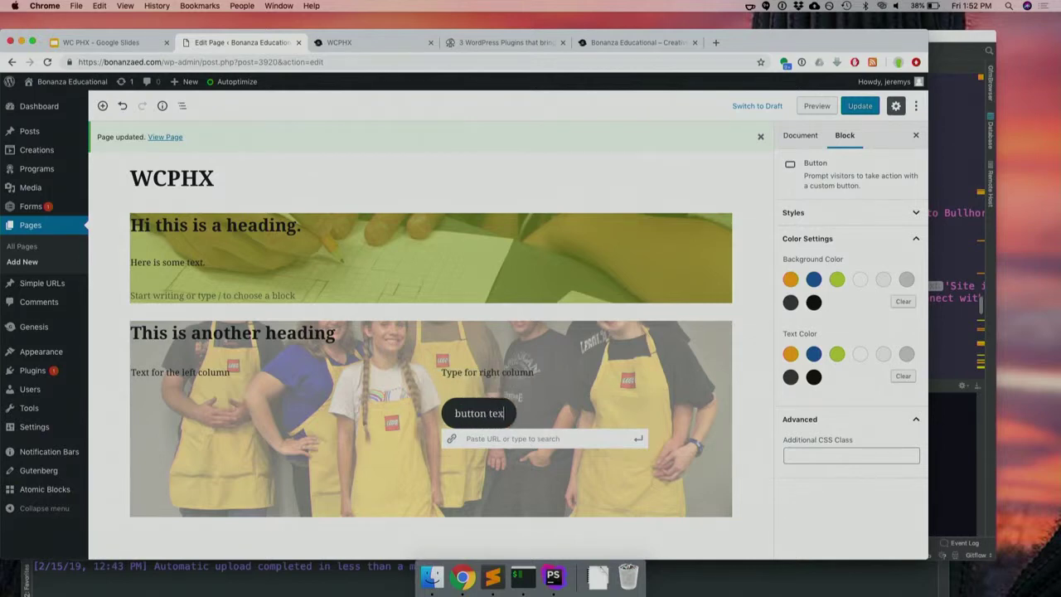
left_click(495, 439)
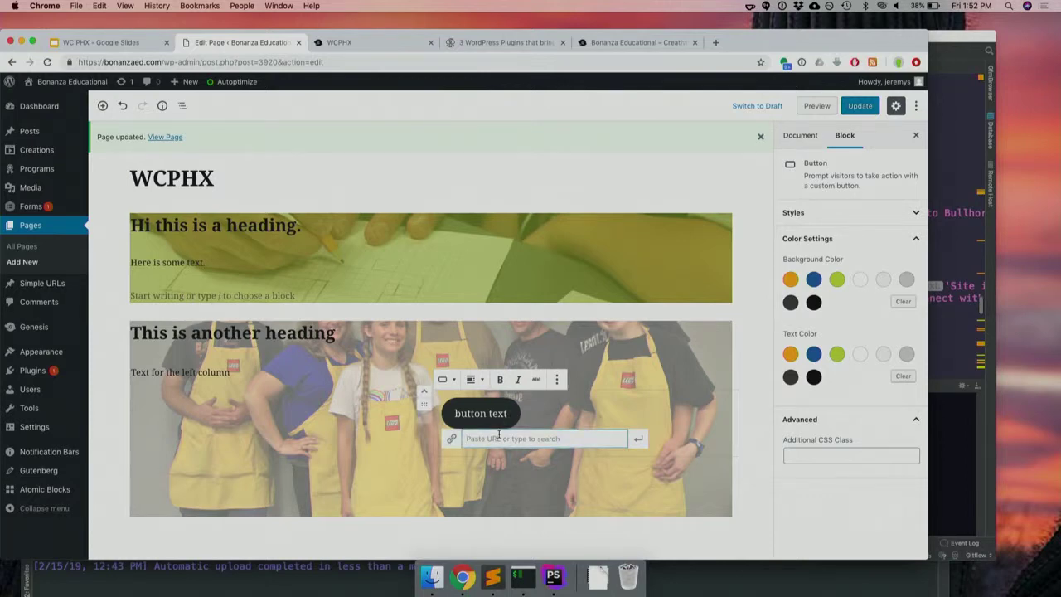
type("http://google.com")
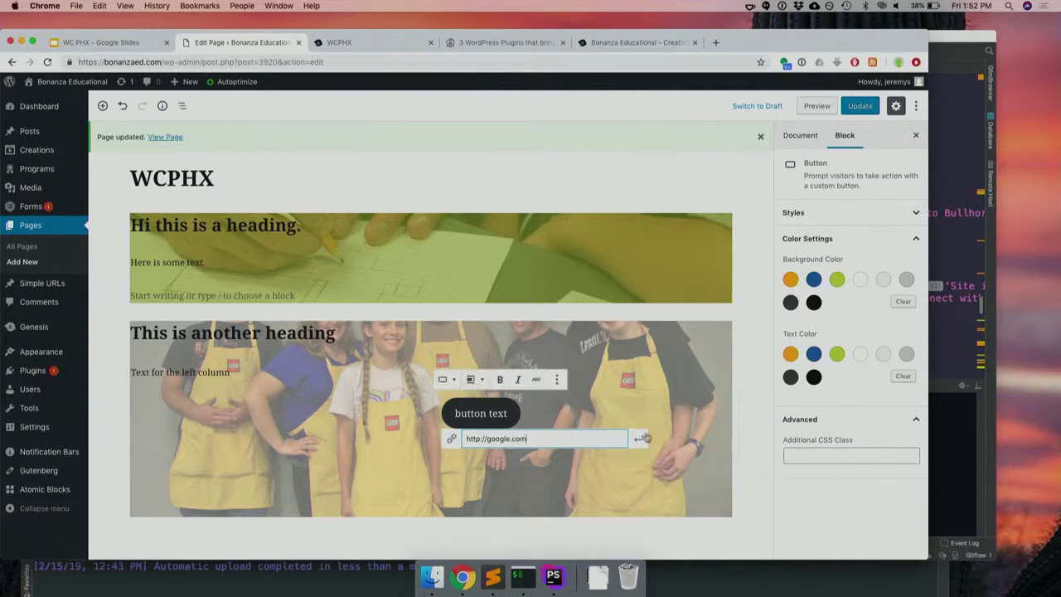
left_click(638, 438)
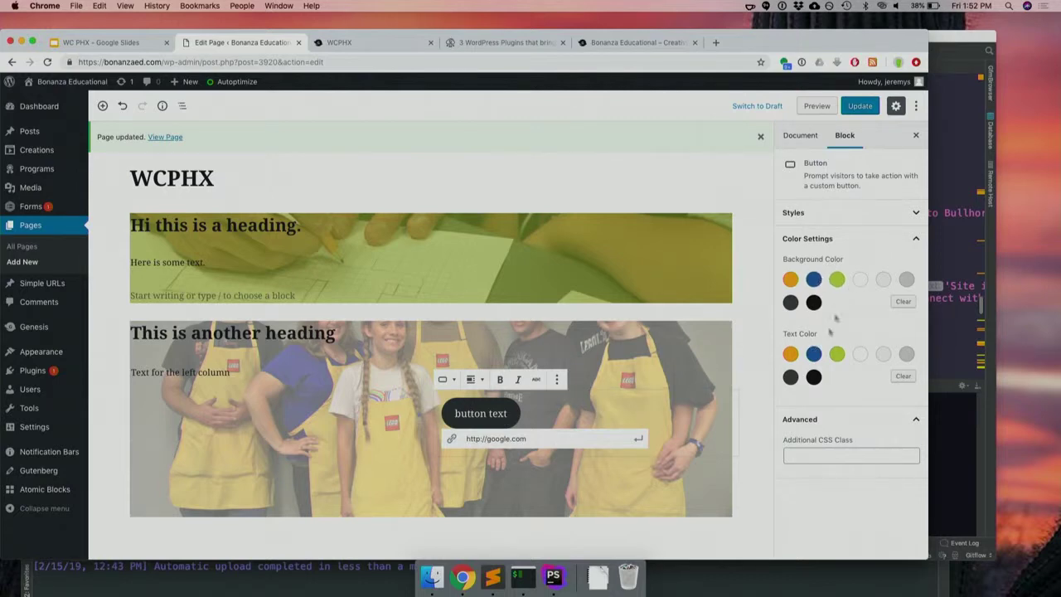
Give the button white text and a blue background, then update the page.
left_click(859, 358)
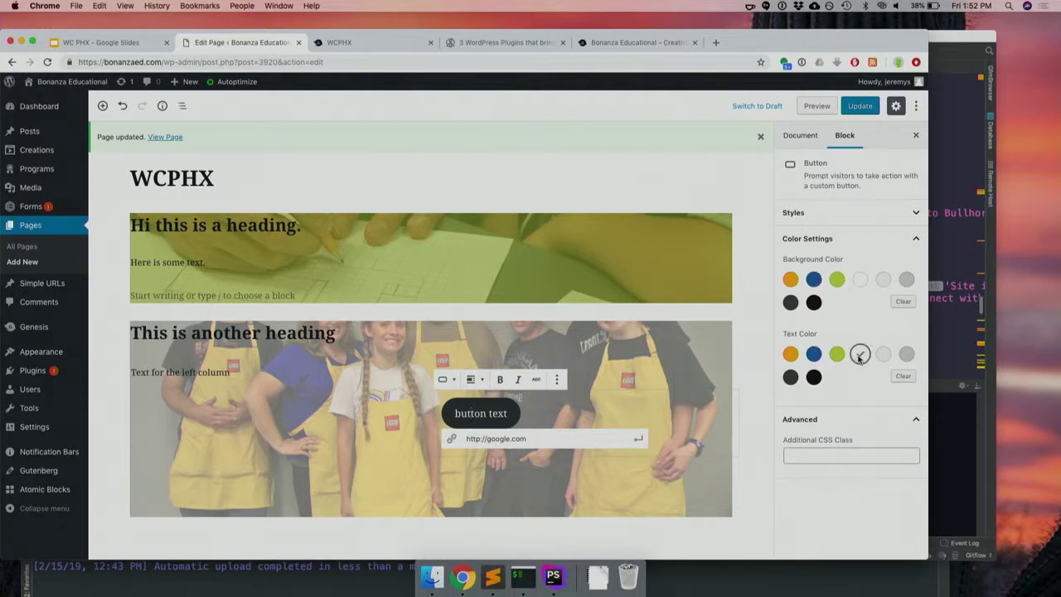
left_click(815, 280)
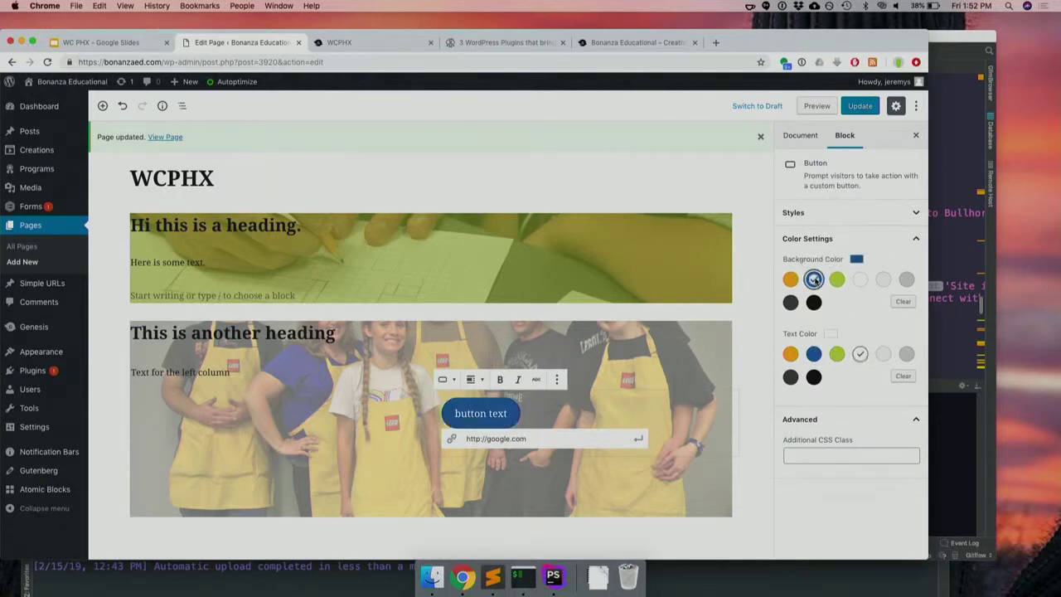
left_click(862, 107)
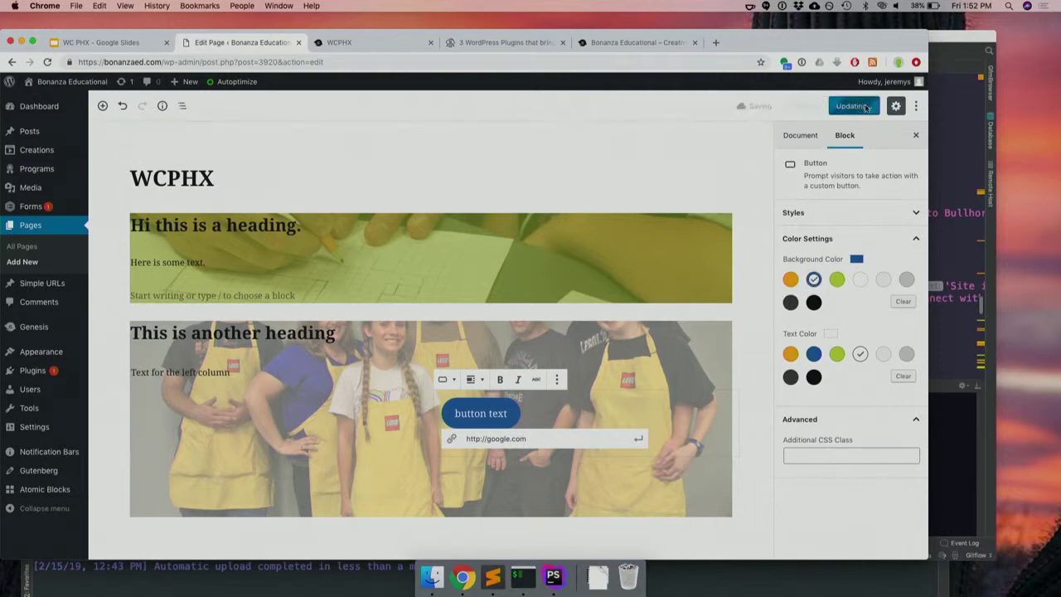
left_click(373, 47)
Scroll the live WCPHX page to view the heading, two columns and blue button.
scroll(333, 242, "down", 2)
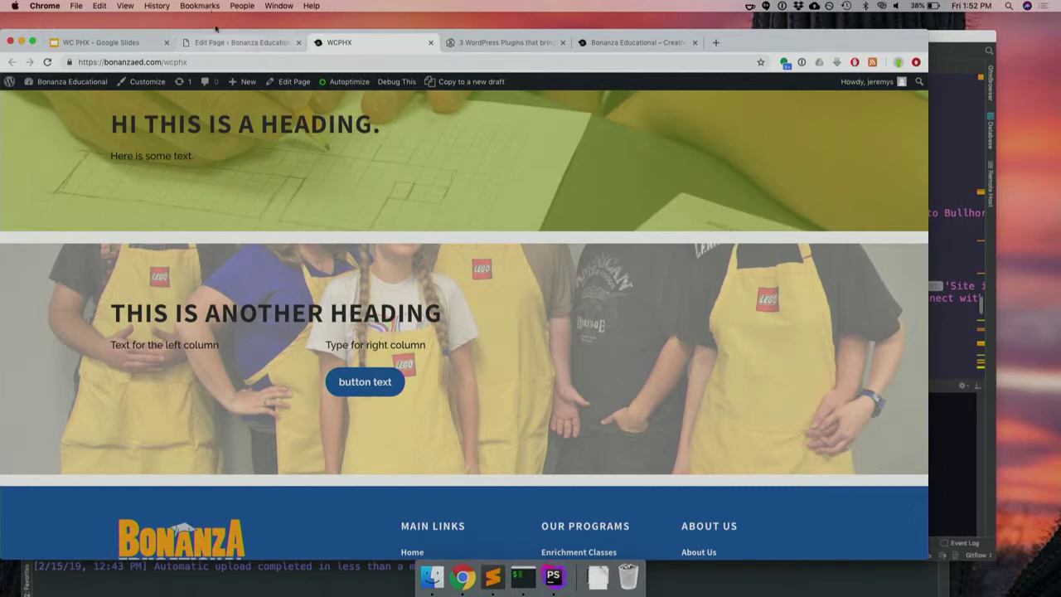
Review the Learn More buttons on the Bonanza Educational home page, then return to the page editor.
left_click(617, 42)
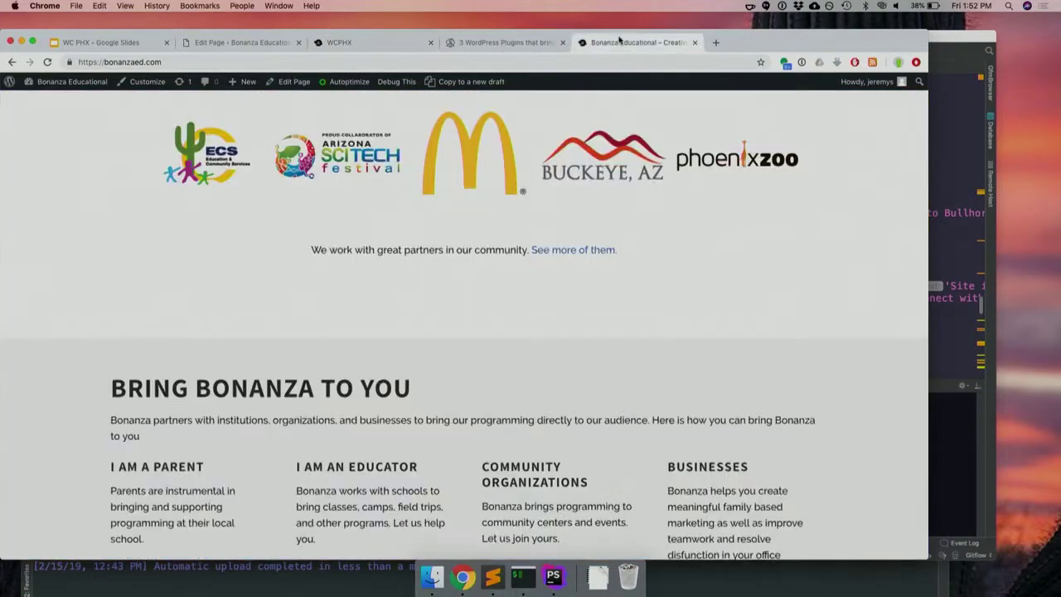
scroll(533, 268, "up", 10)
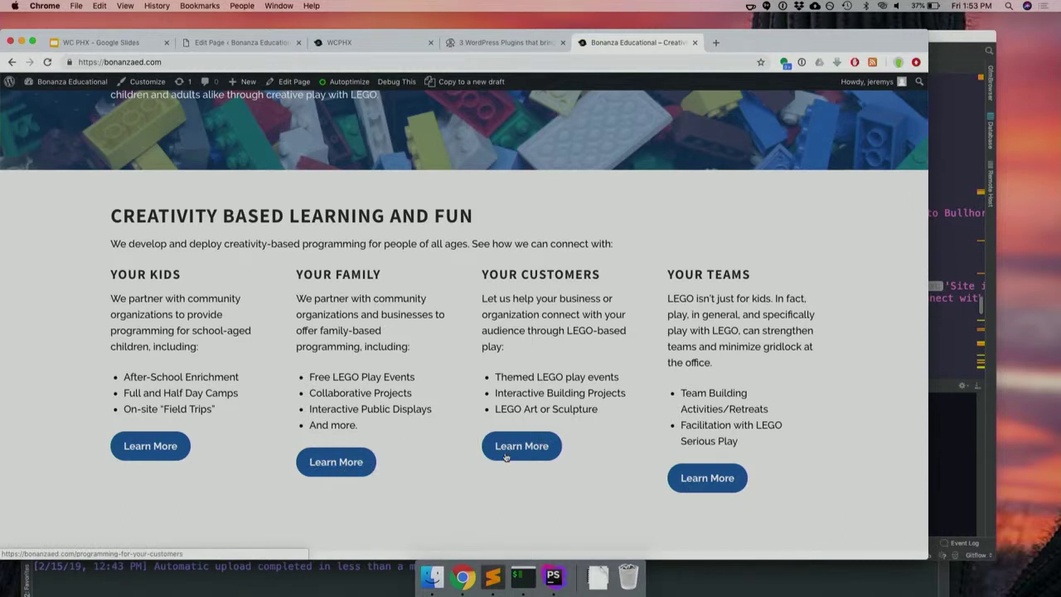
scroll(560, 308, "up", 1)
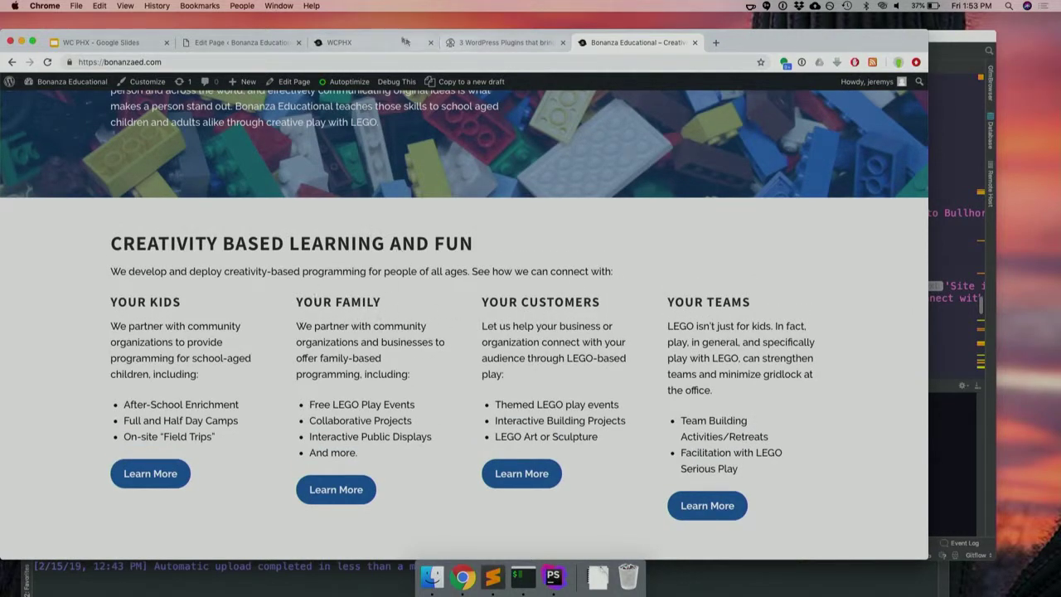
left_click(225, 43)
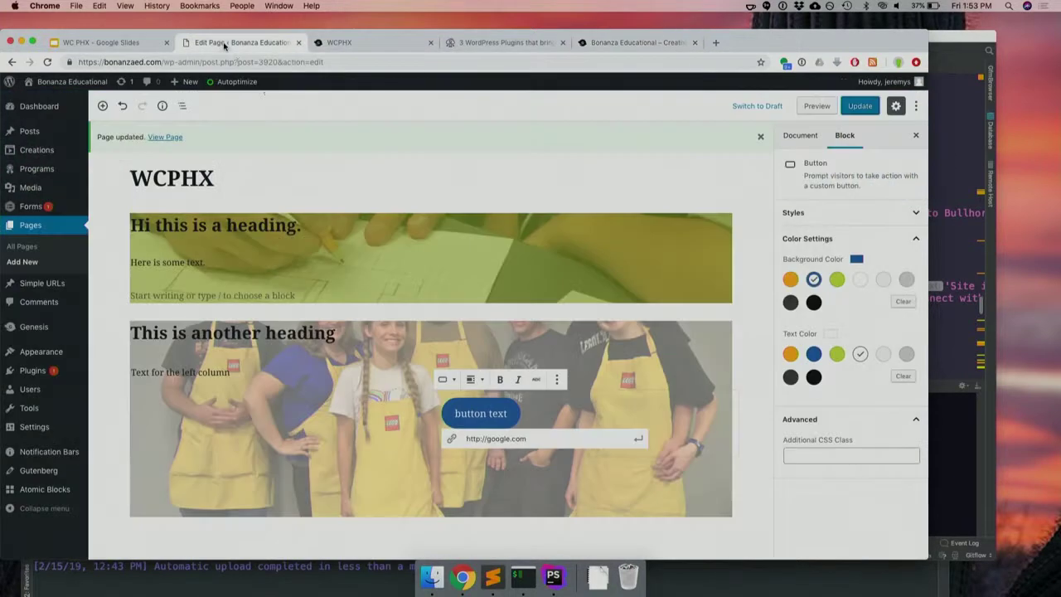
Add an H3 heading 'Tthis is a sub headline' below the left column text and save the page.
scroll(365, 295, "down", 2)
left_click(259, 313)
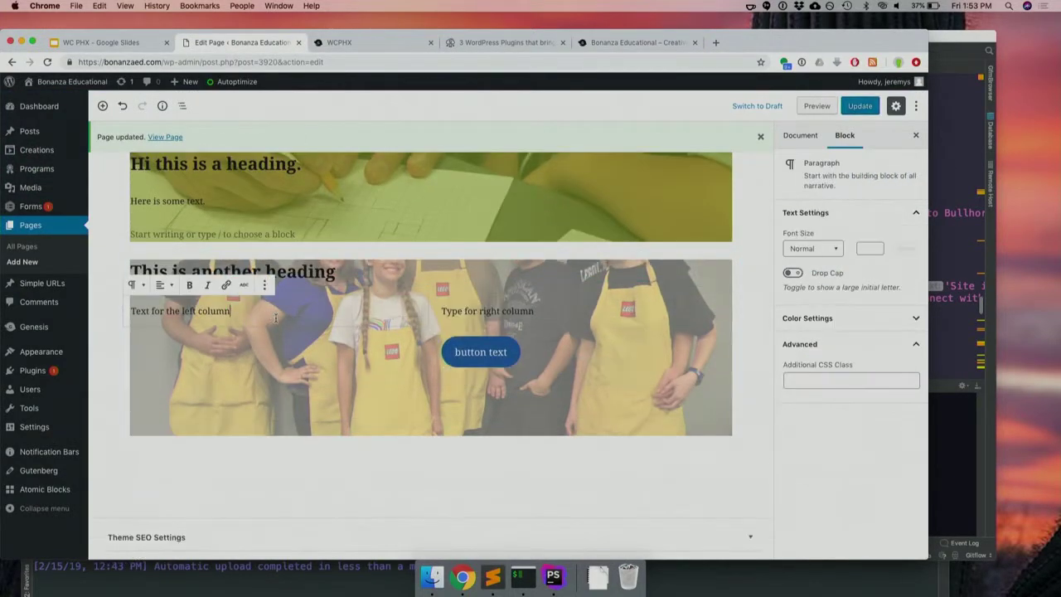
key("Return")
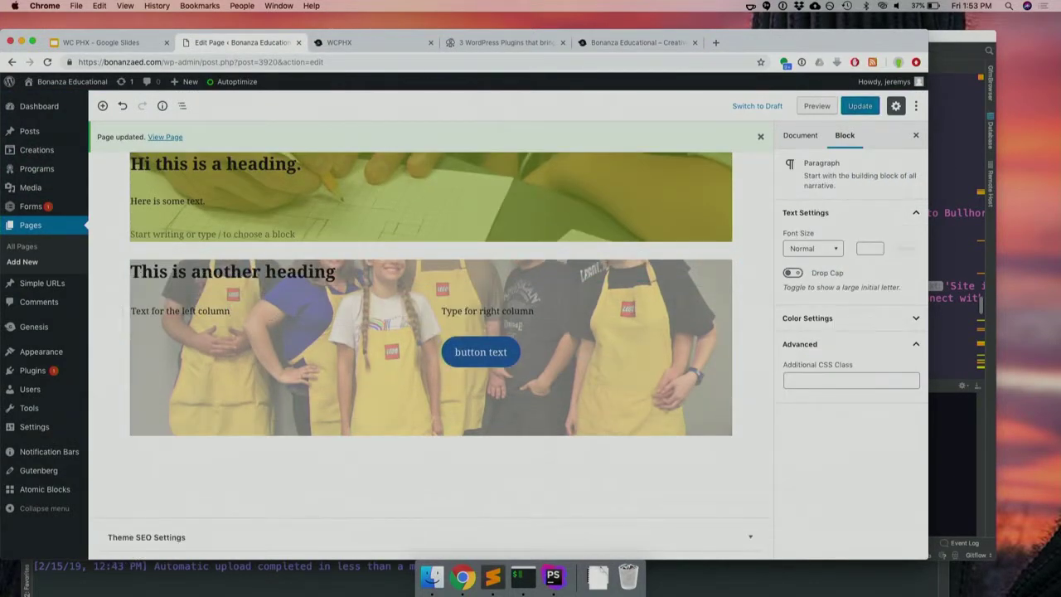
type("/he")
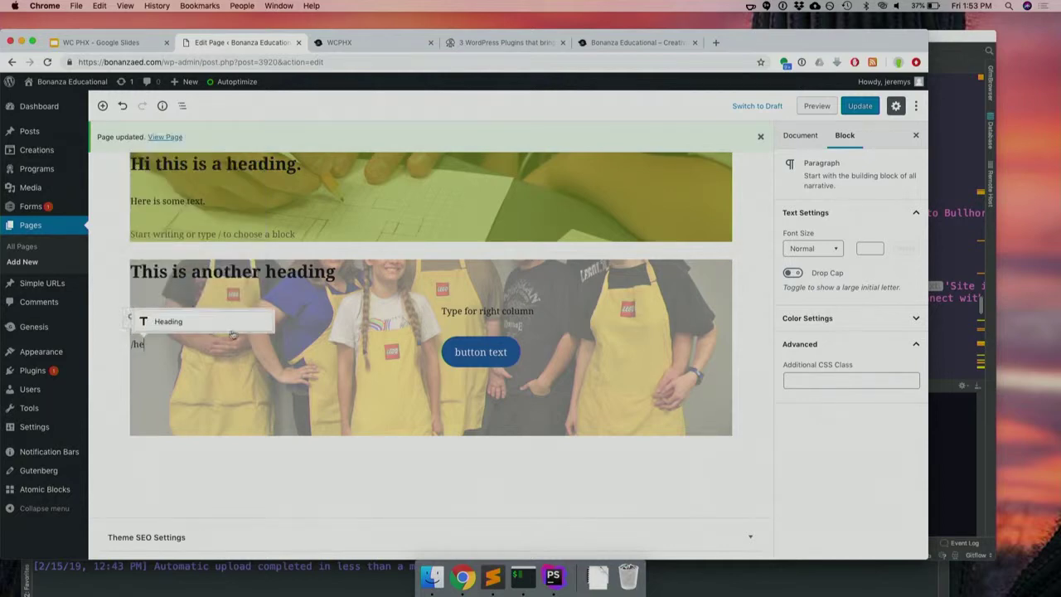
key("Return")
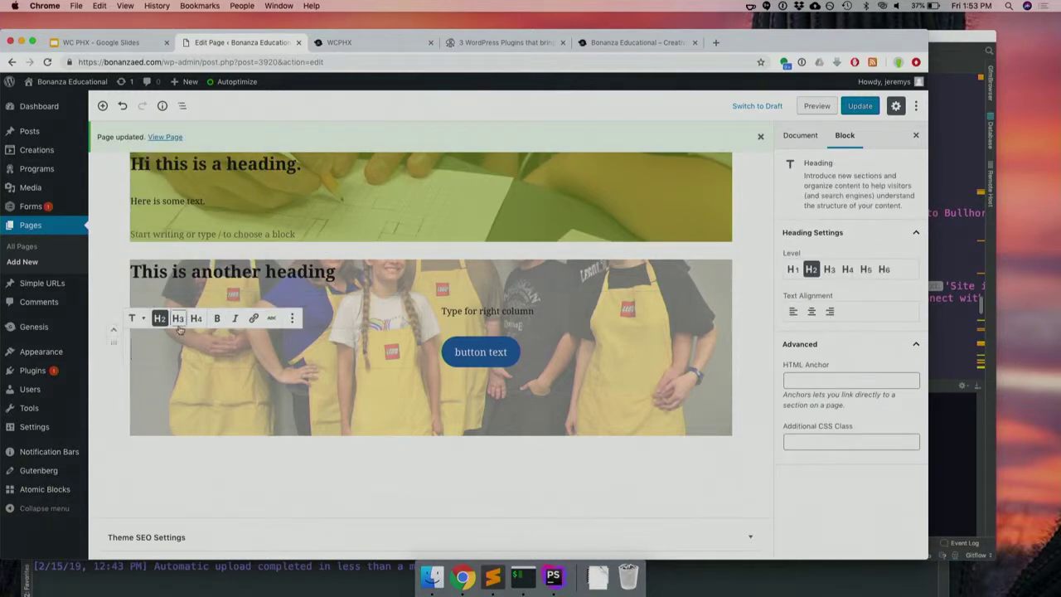
left_click(177, 318)
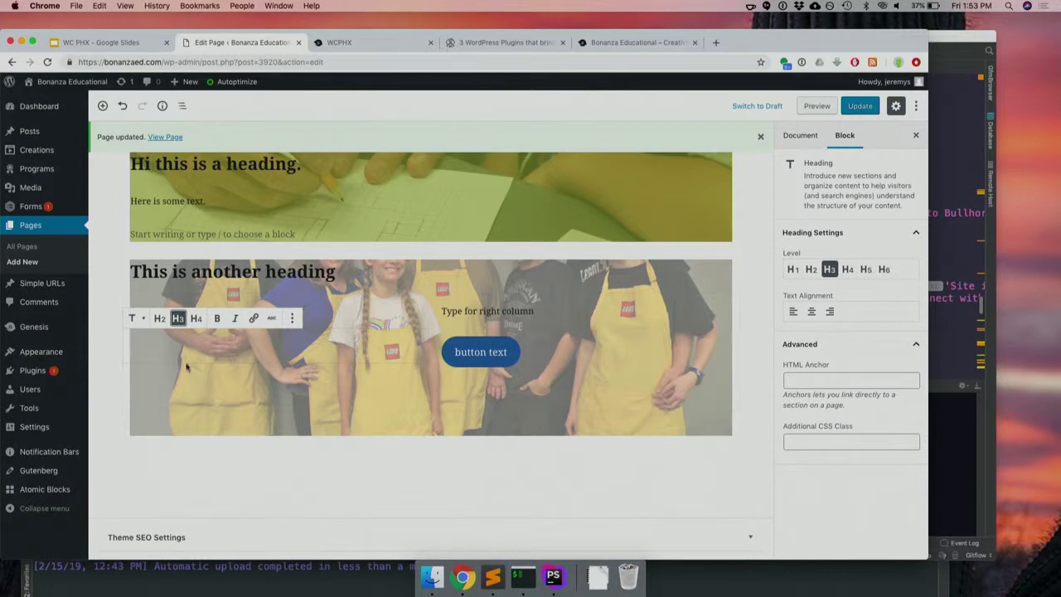
type("T")
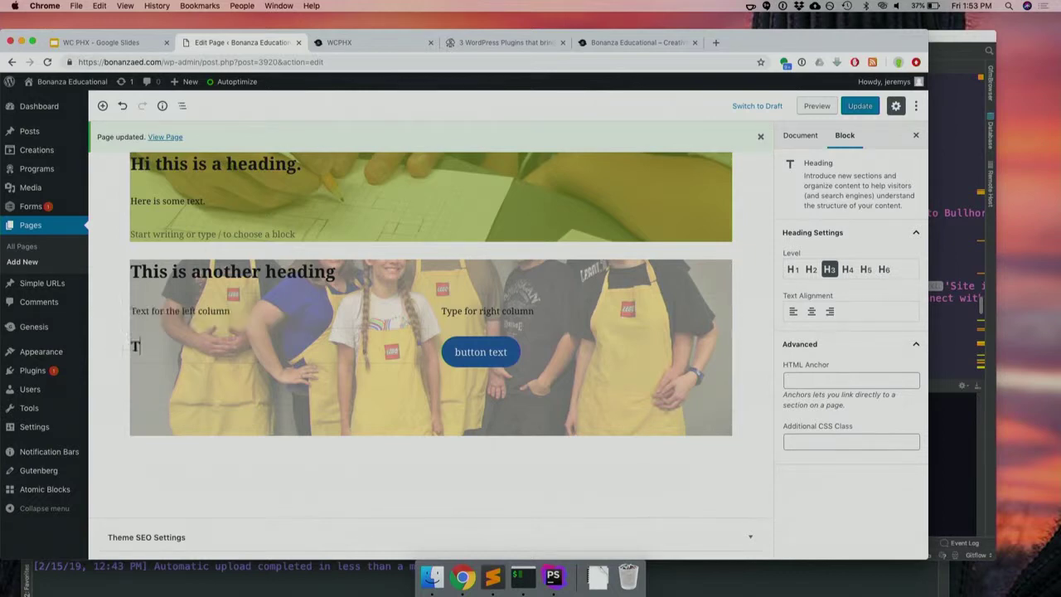
type("this is a sub headline")
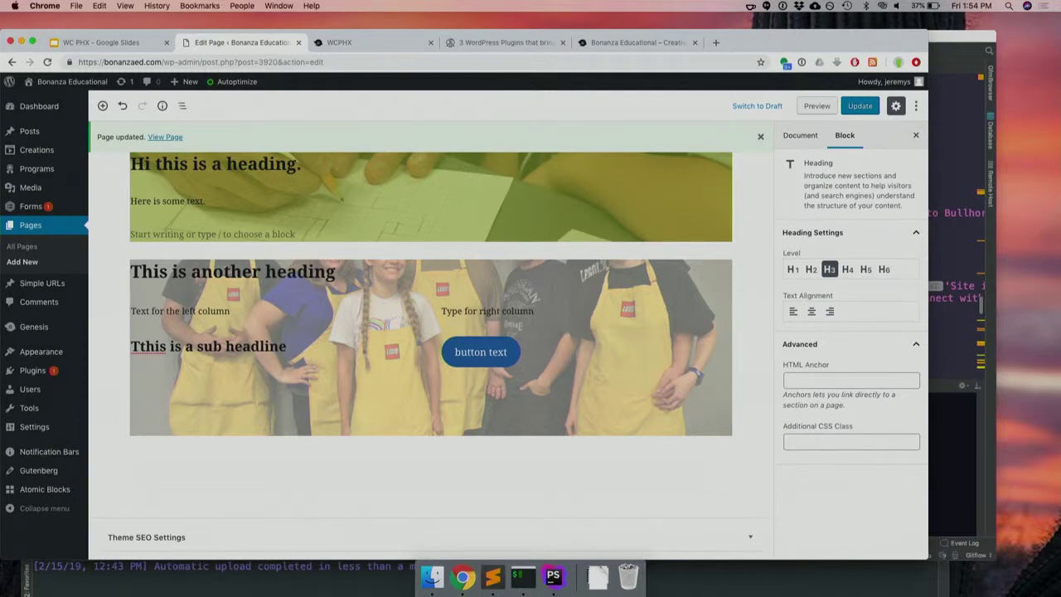
key("Return")
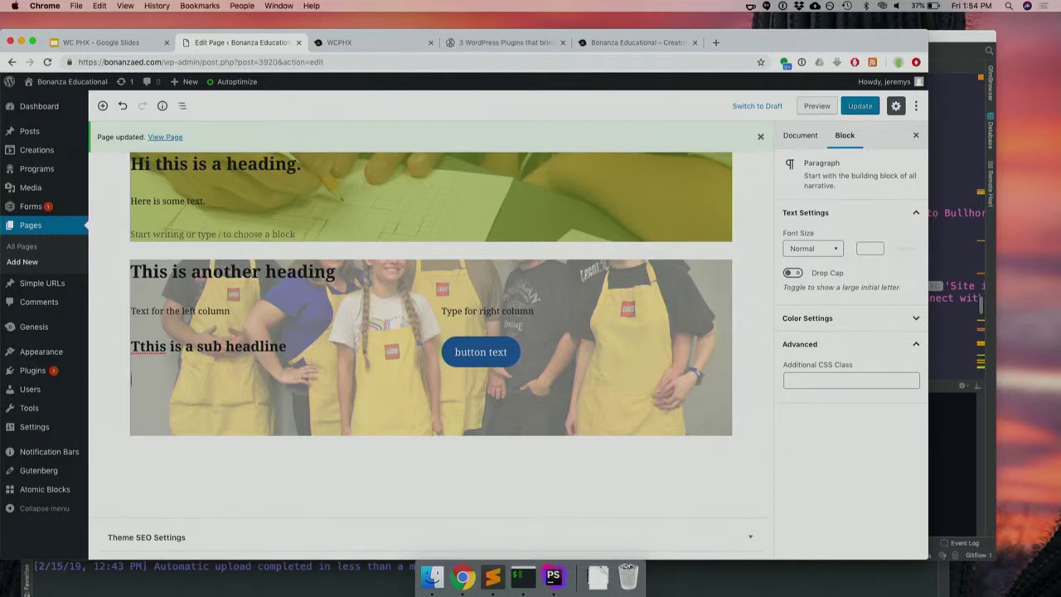
key("super+s")
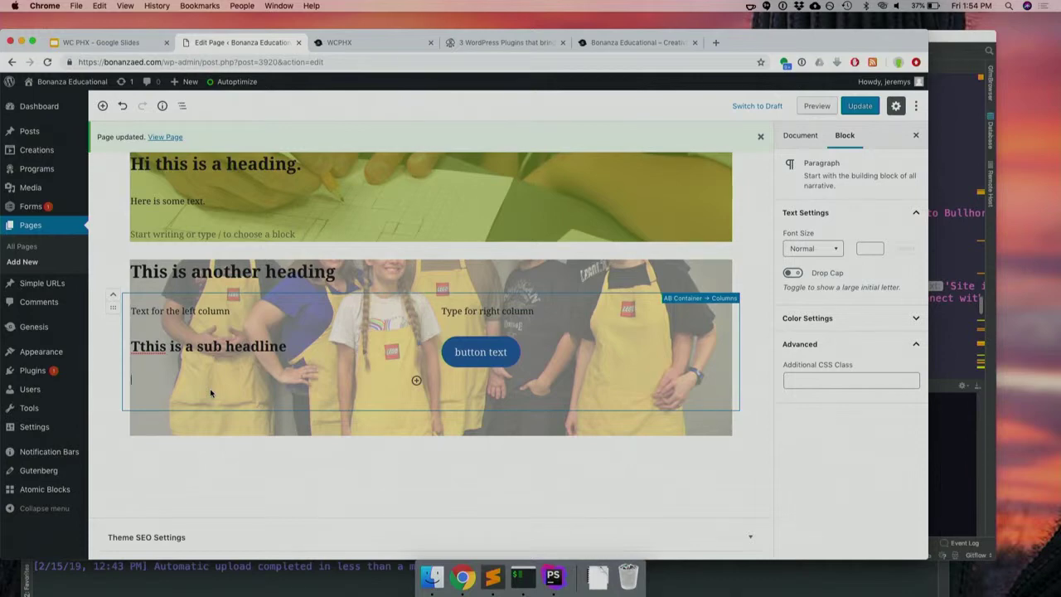
Start a new block below the image container and type '/' to list block types like AB Container.
left_click(209, 477)
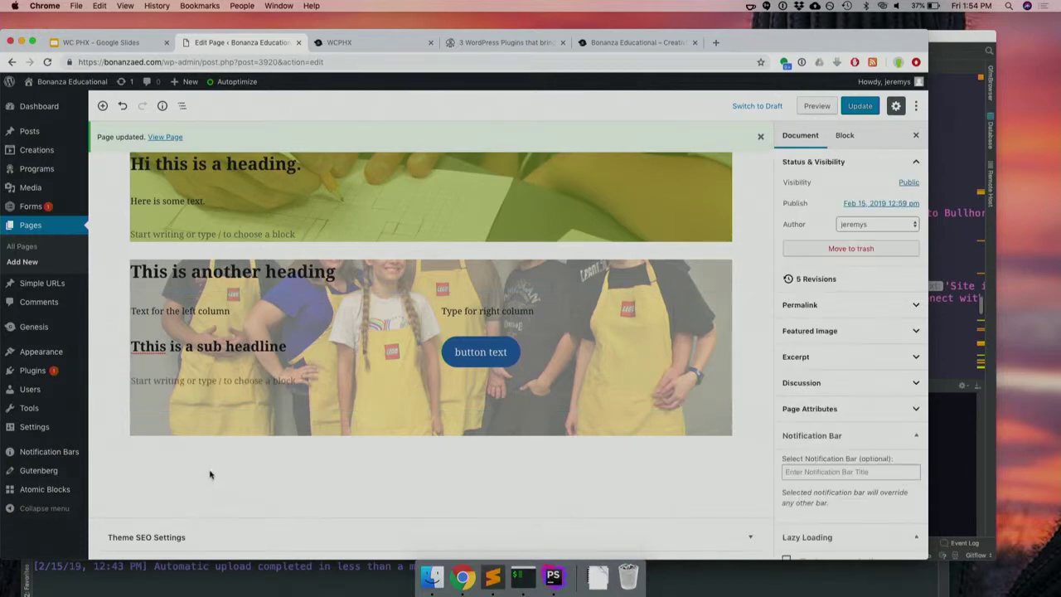
left_click(186, 456)
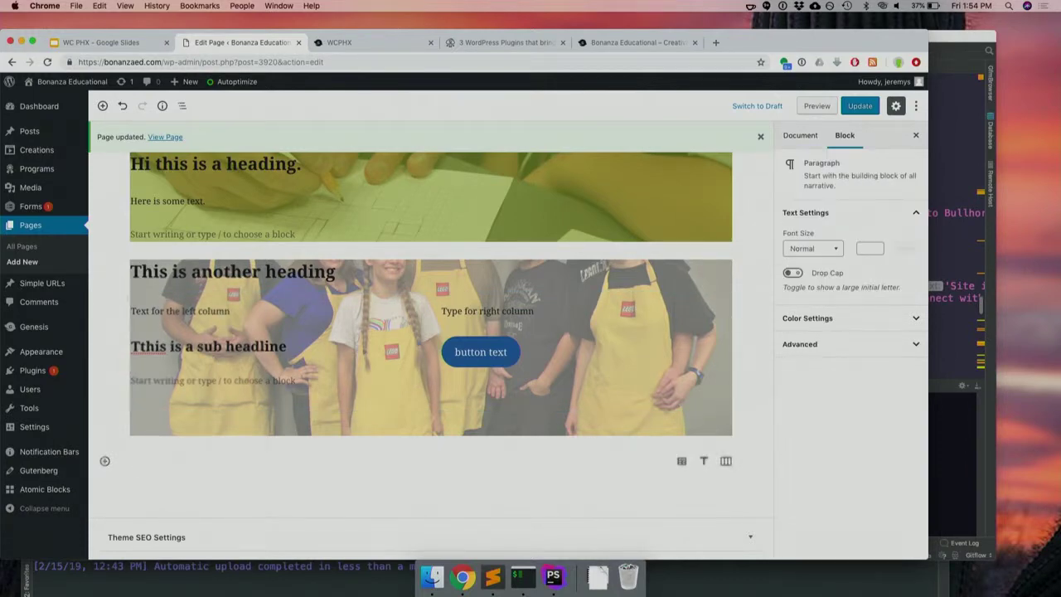
type("/co")
key("BackSpace")
key("BackSpace")
key("BackSpace")
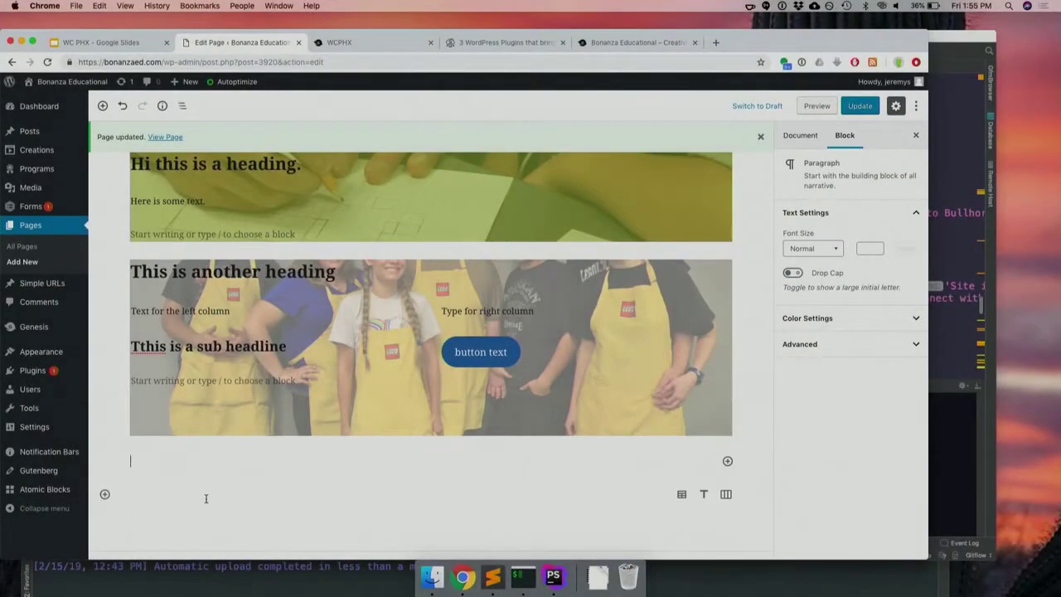
type("/")
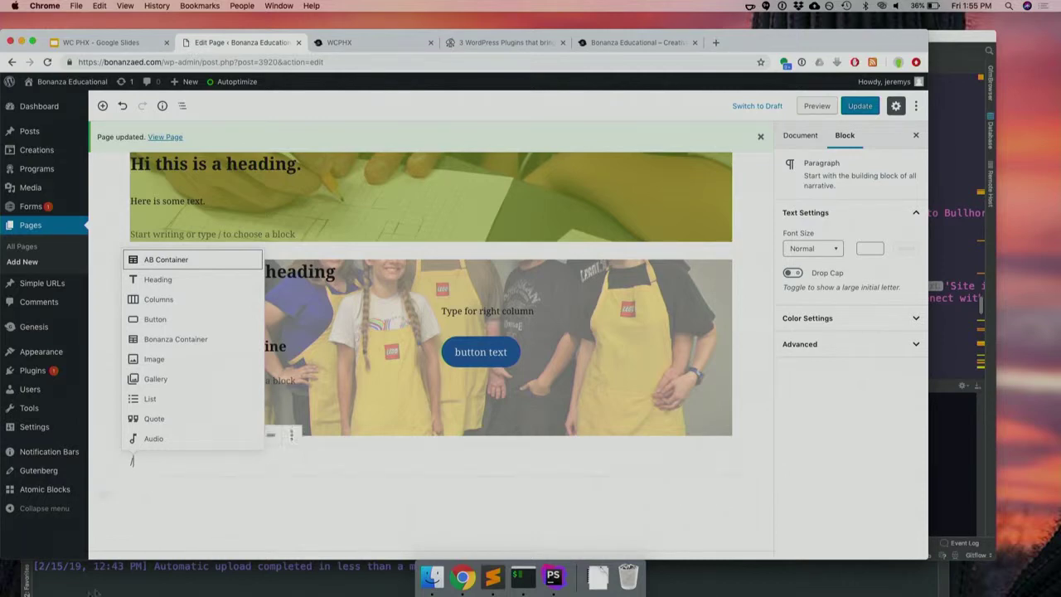
Insert a List block below the container with the bullet item 'asdfkjasdfl;kj'.
left_click(150, 461)
key("BackSpace")
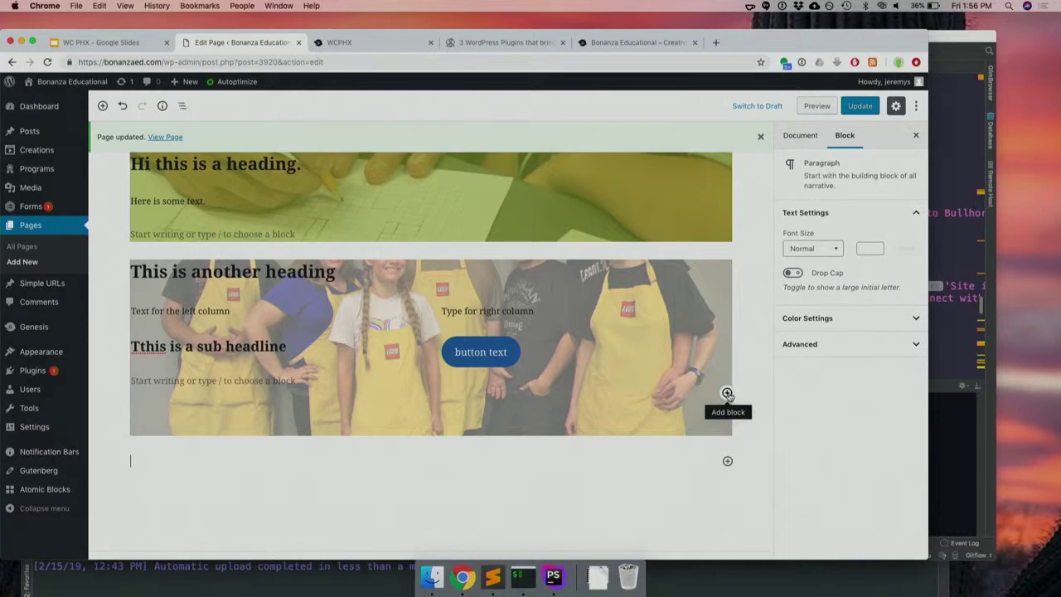
left_click(727, 394)
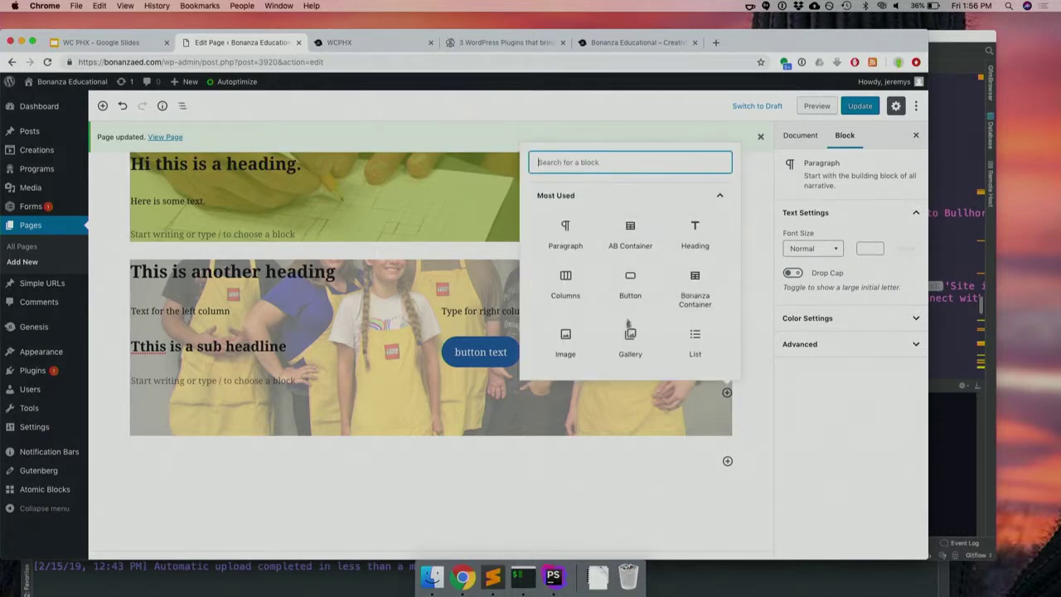
left_click(693, 340)
left_click(693, 340)
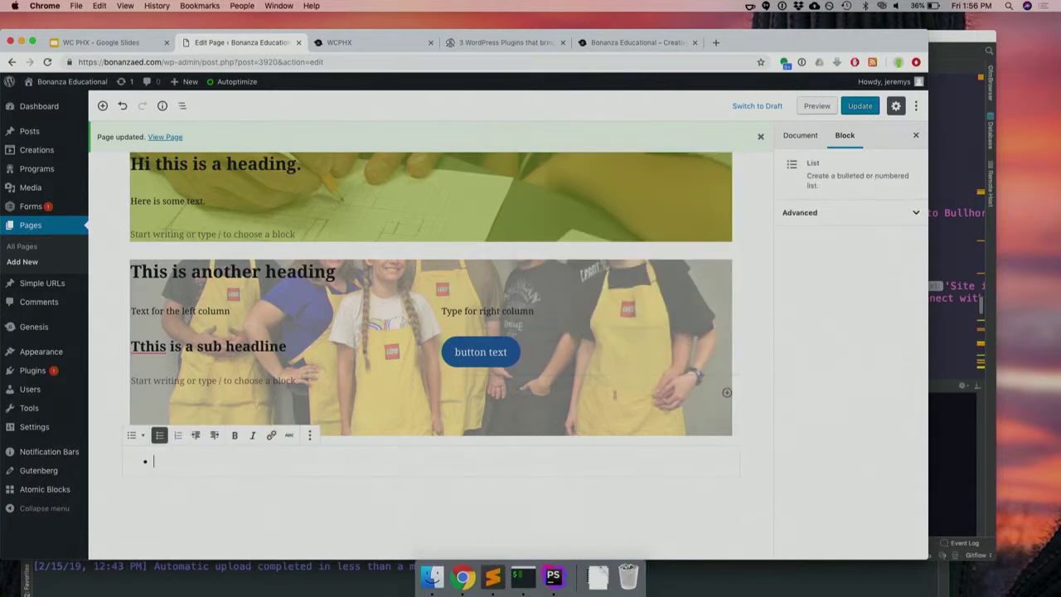
type("asdfkjasdfl;kj")
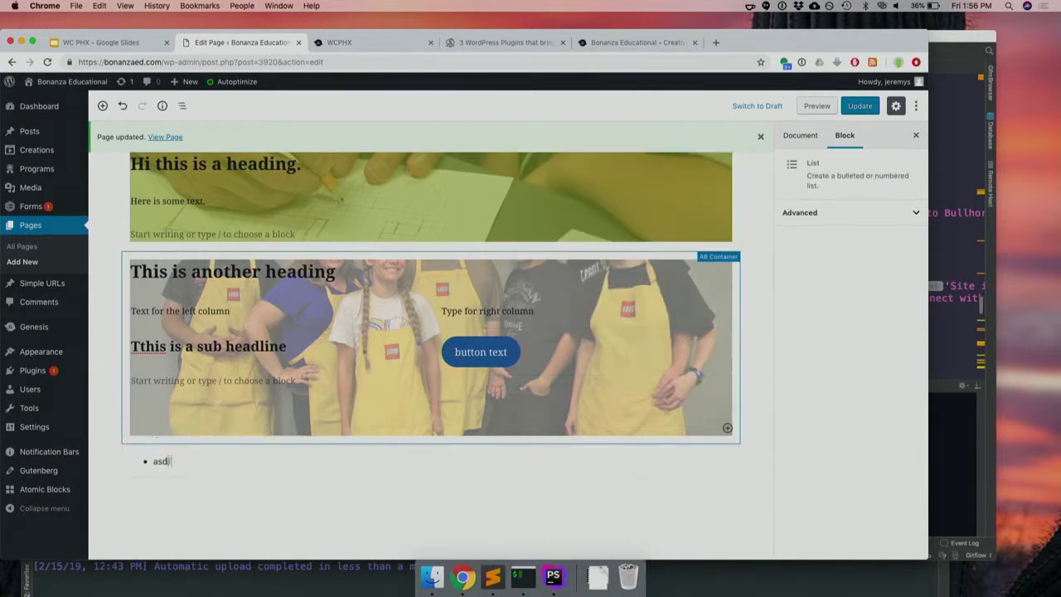
left_click(742, 342)
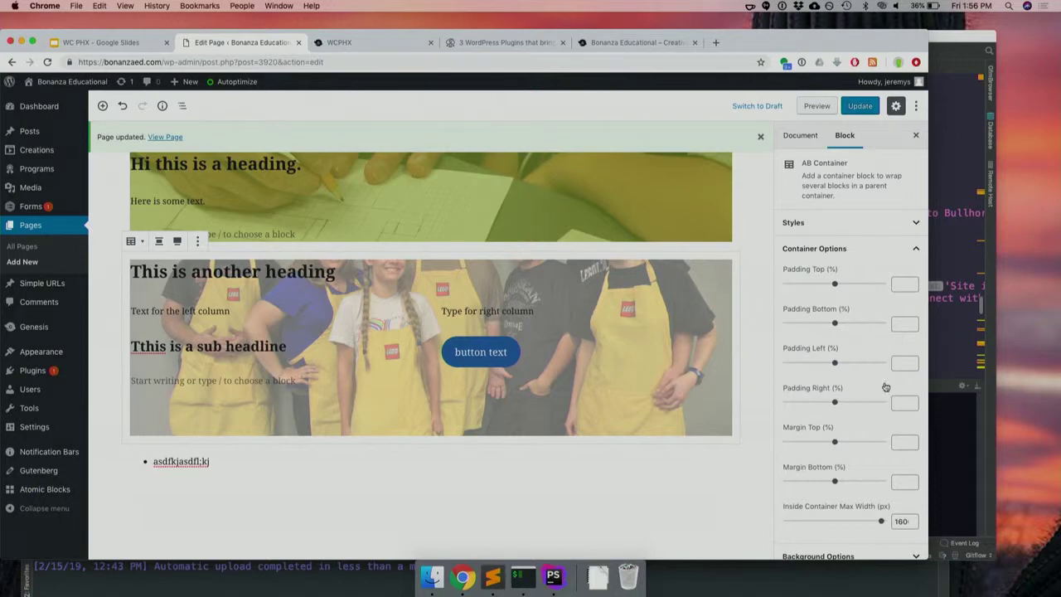
scroll(885, 387, "down", 2)
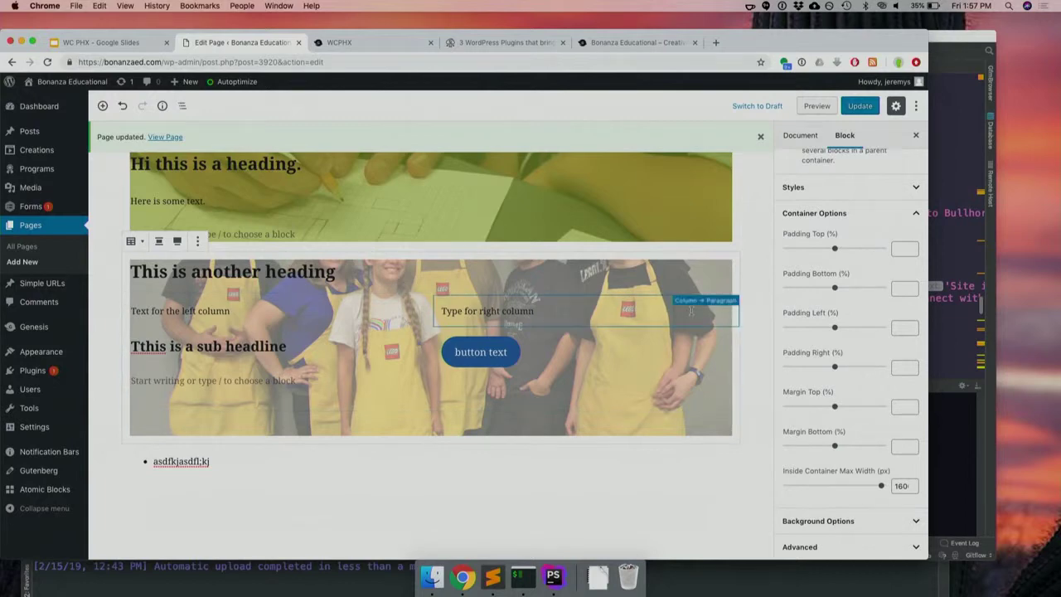
left_click(636, 317)
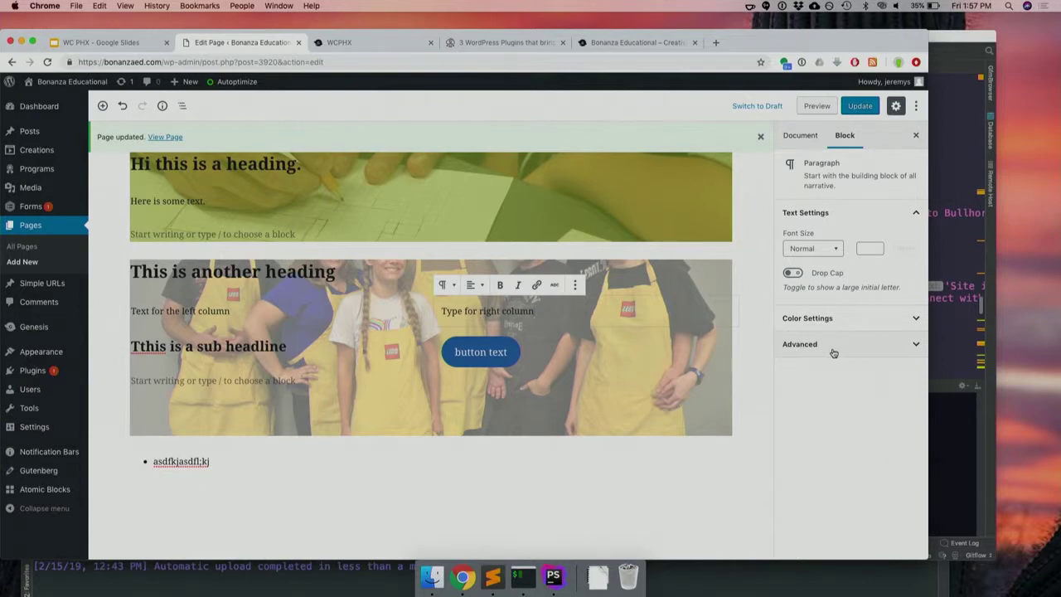
left_click(580, 368)
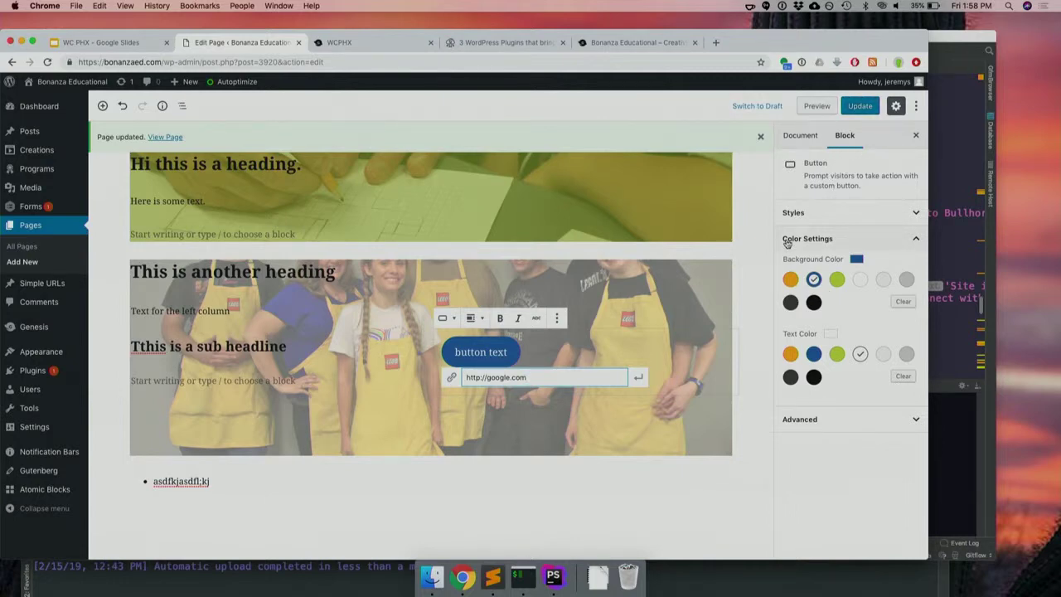
Save the page with Cmd+S, then show slide 13 'Update Theme' in Google Slides.
left_click(669, 311)
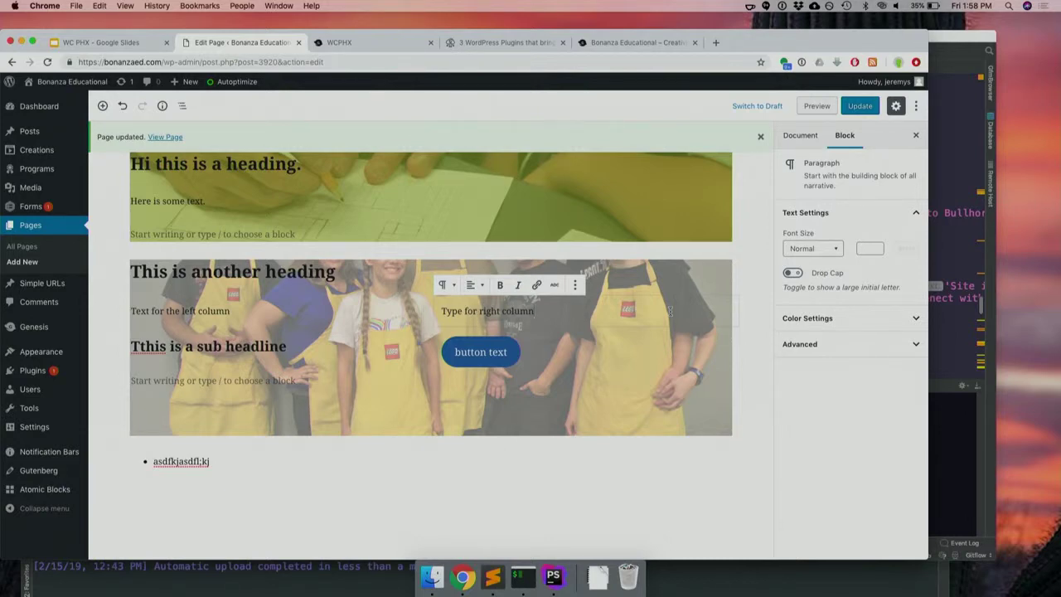
key("super+s")
left_click(108, 43)
key("Down")
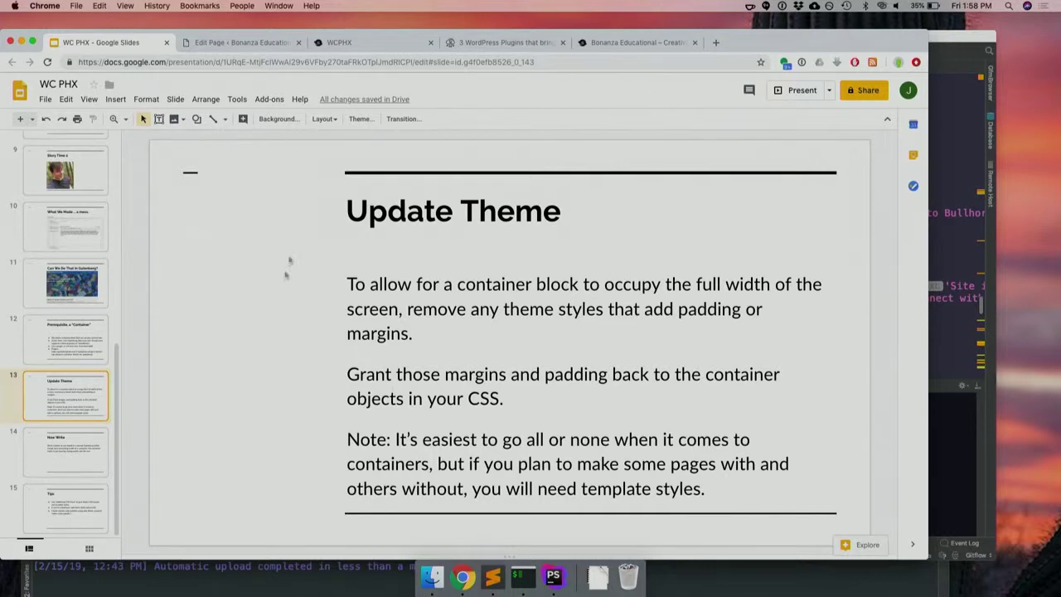
Switch to the live WCPHX page to view its full-width image containers.
left_click(366, 46)
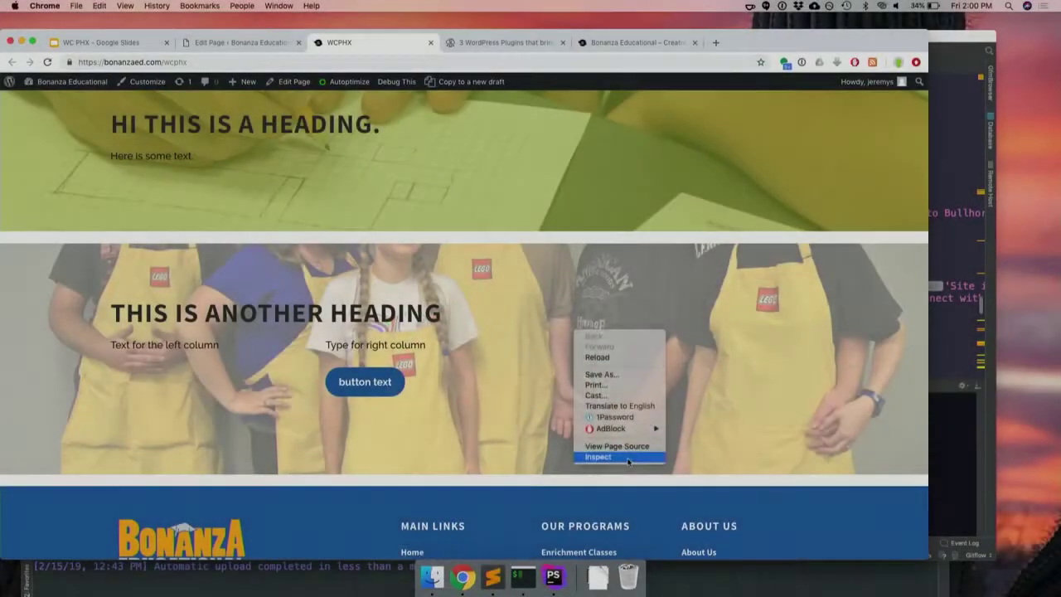
Inspect the block-40-left, ab-container-inside and ab-container-content elements and their padding and margin styles in DevTools.
key("super+alt+i")
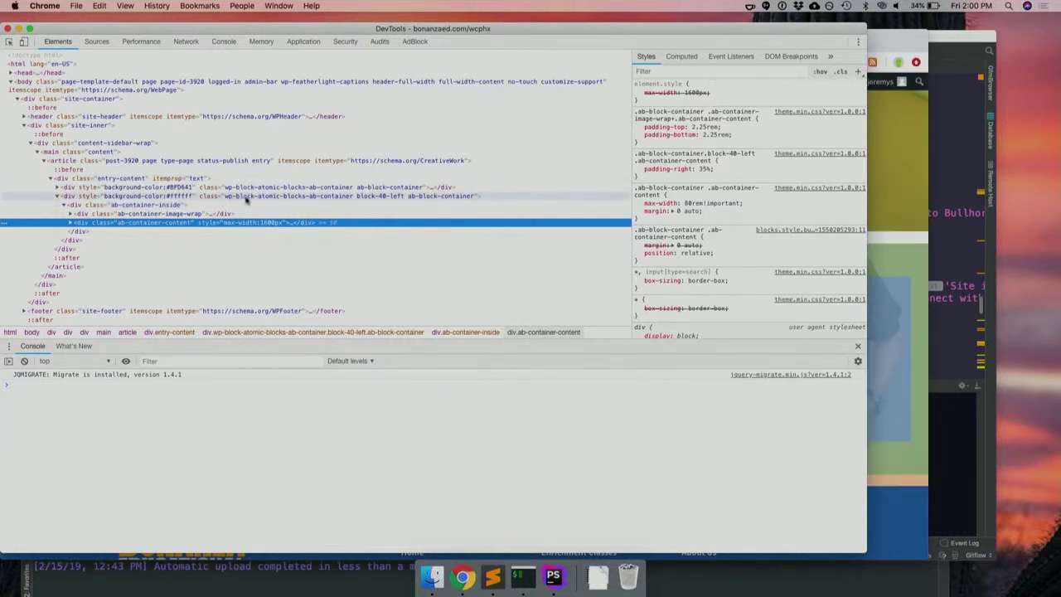
left_click(279, 199)
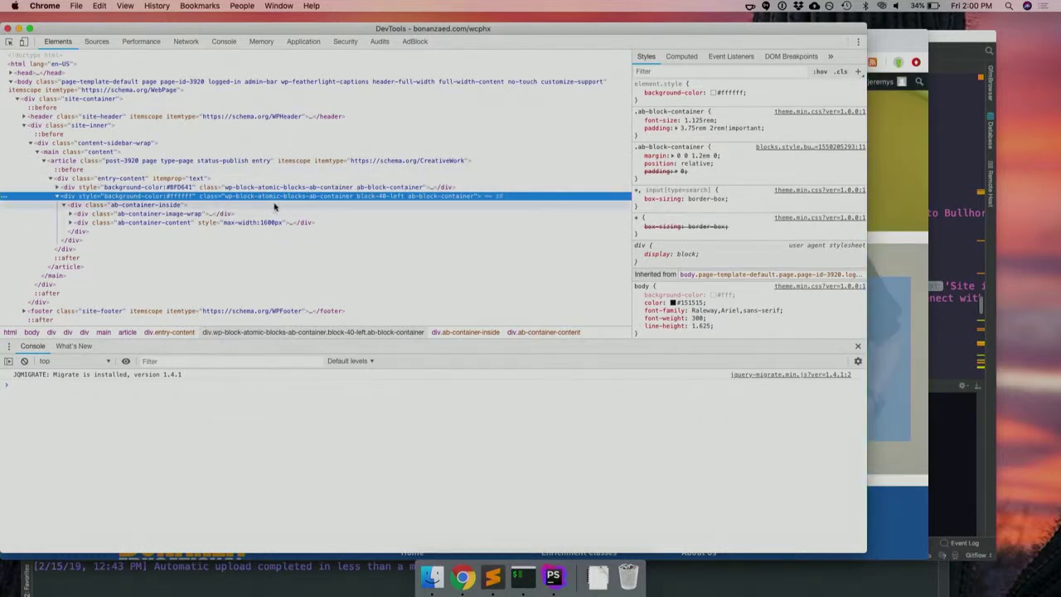
left_click(274, 205)
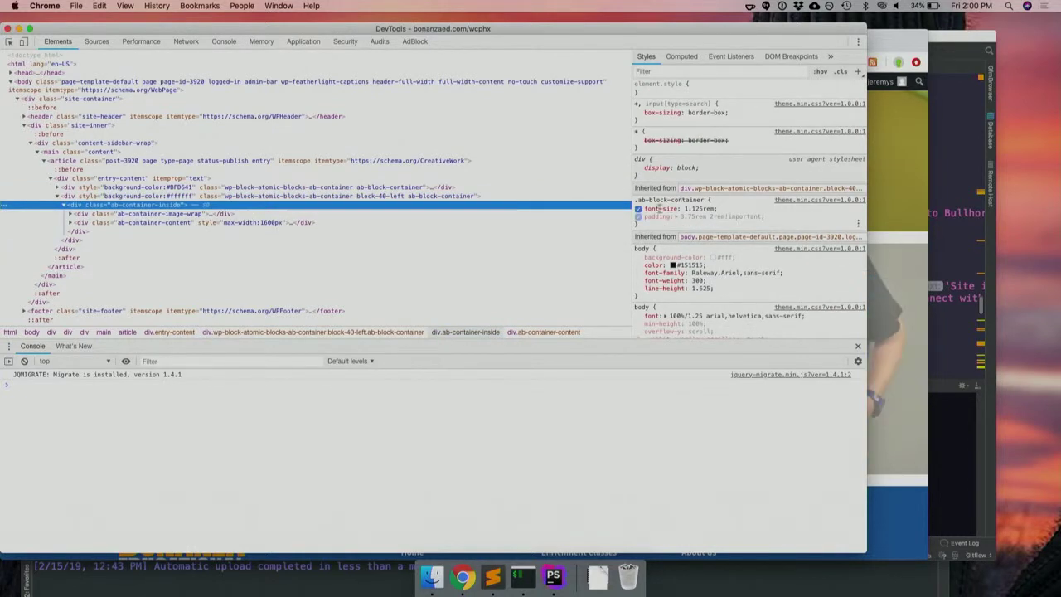
scroll(686, 266, "down", 1)
scroll(686, 266, "down", 3)
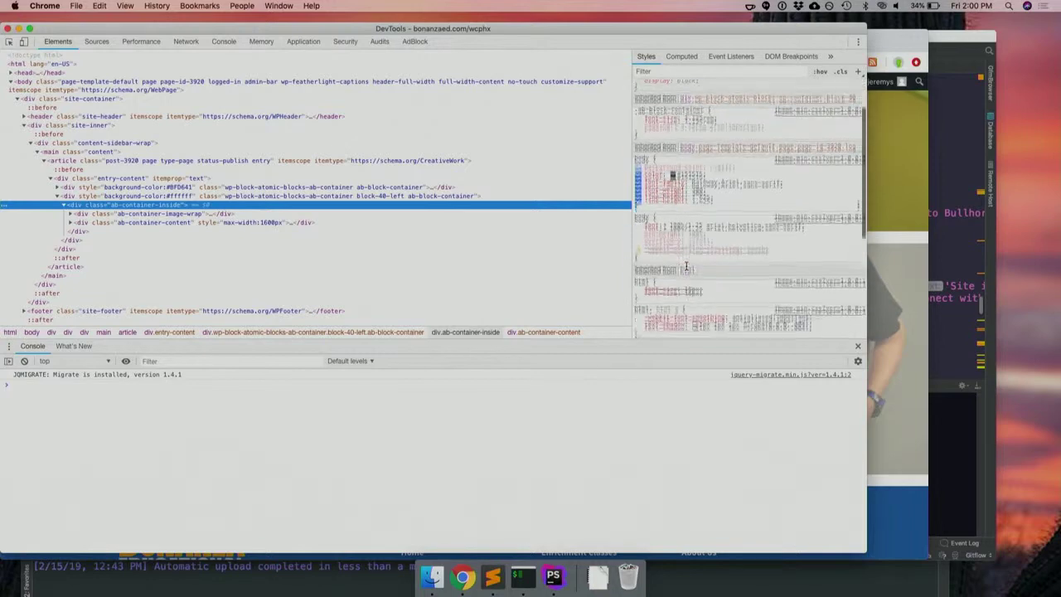
left_click(206, 223)
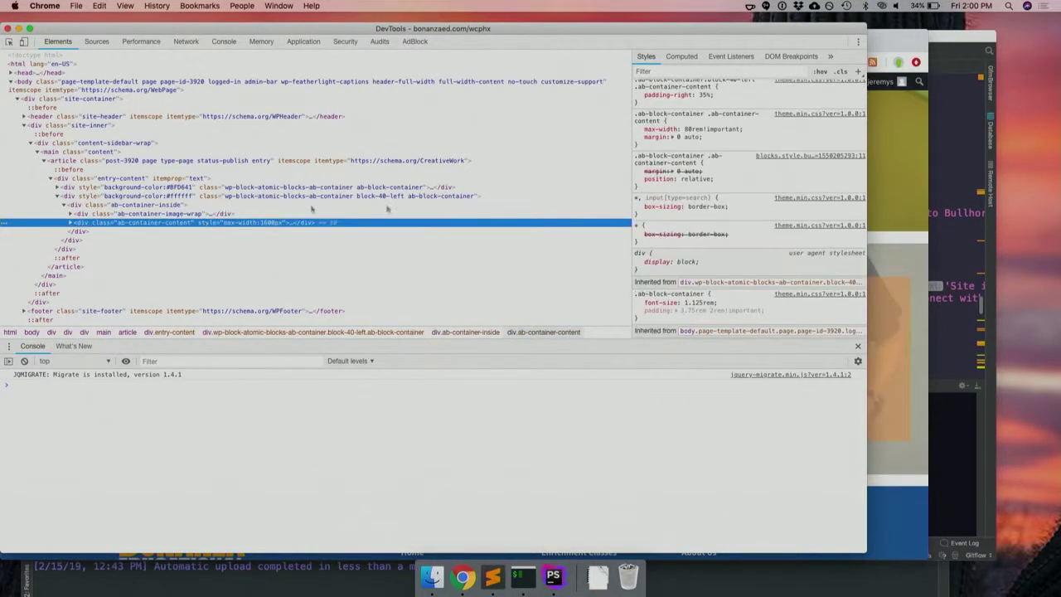
scroll(696, 107, "up", 5)
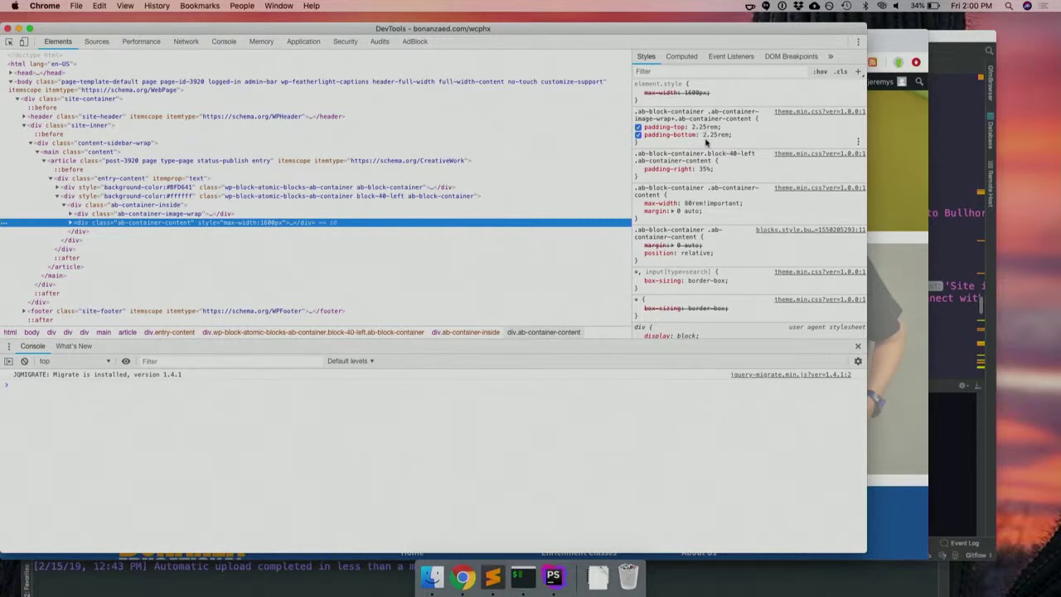
scroll(689, 180, "down", 2)
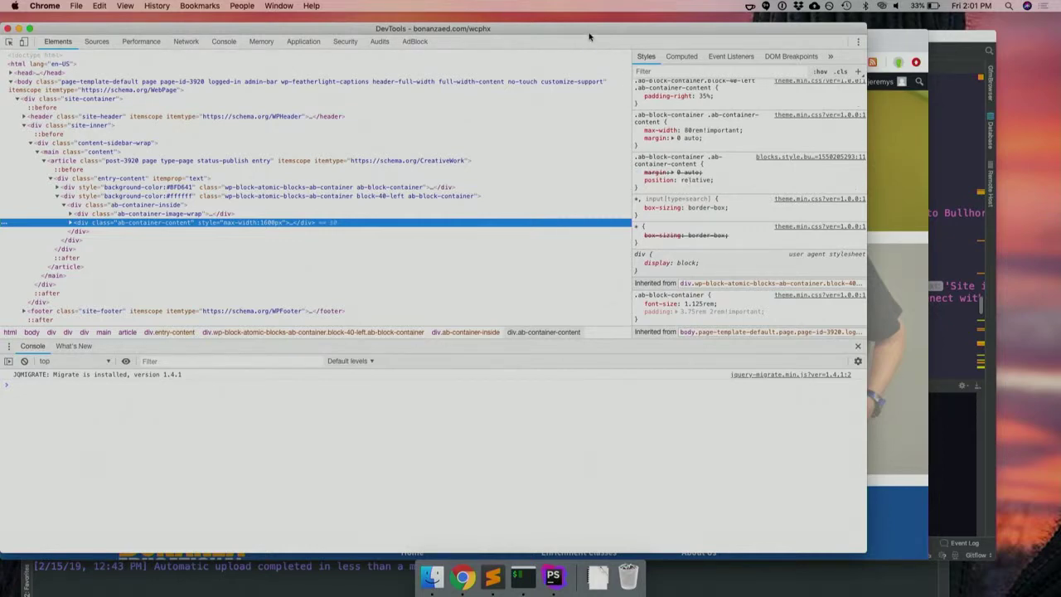
key("super+grave")
Advance the slide deck to slide 15 'Tips', then switch to the Bonanza Educational tab.
left_click(133, 43)
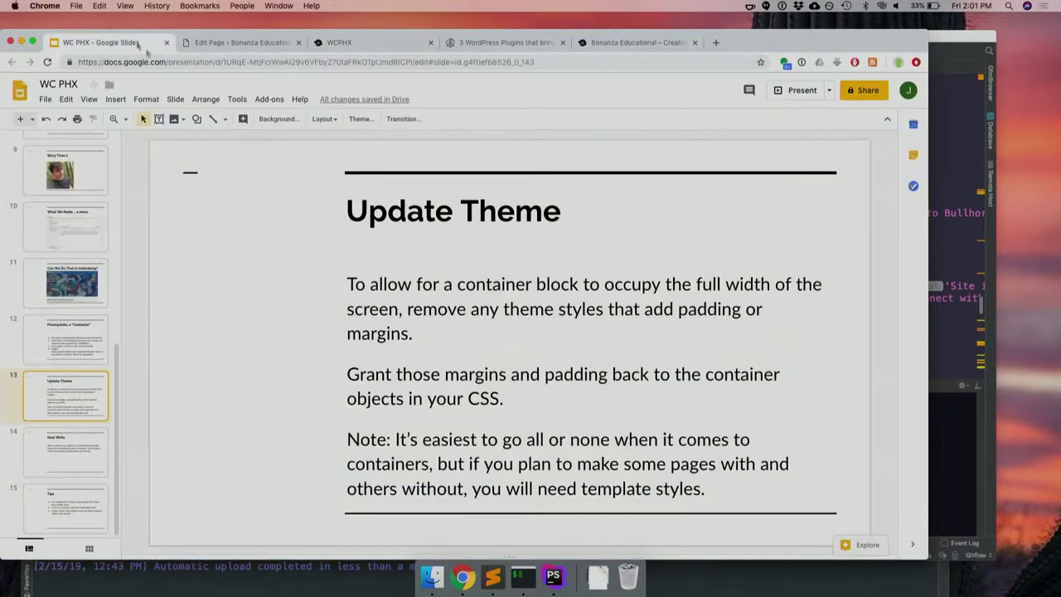
key("Down")
key("Down")
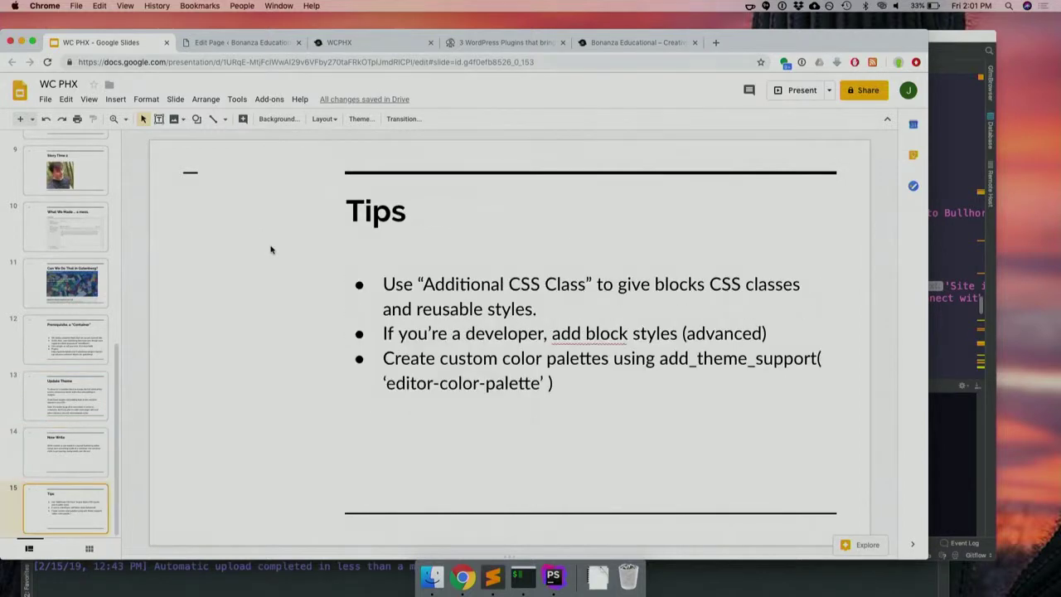
left_click(609, 44)
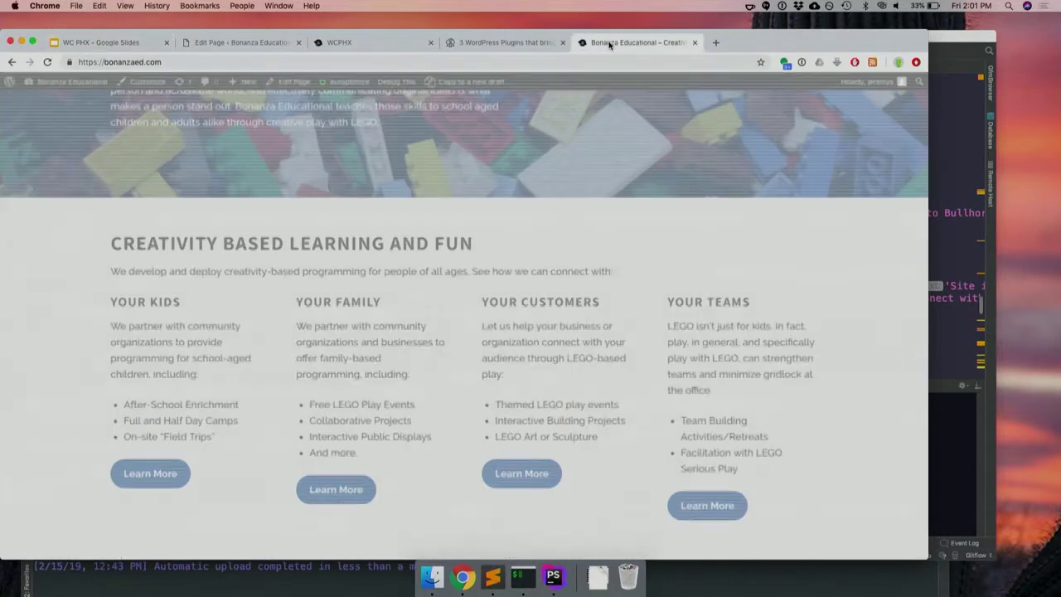
Select the second image container and show its Additional CSS Class 'block-40-left' under Advanced.
left_click(259, 40)
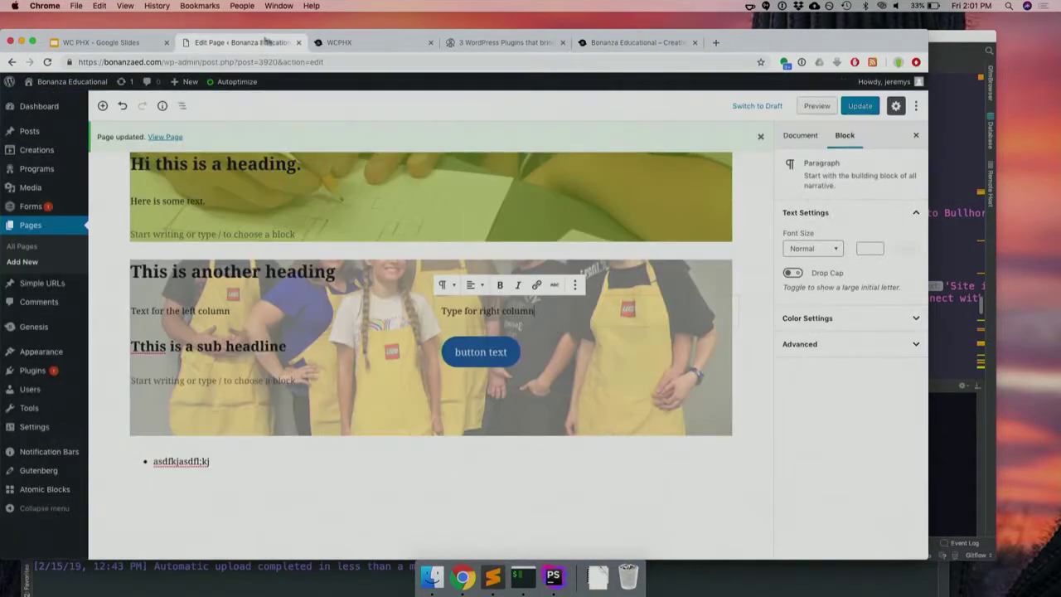
left_click(824, 344)
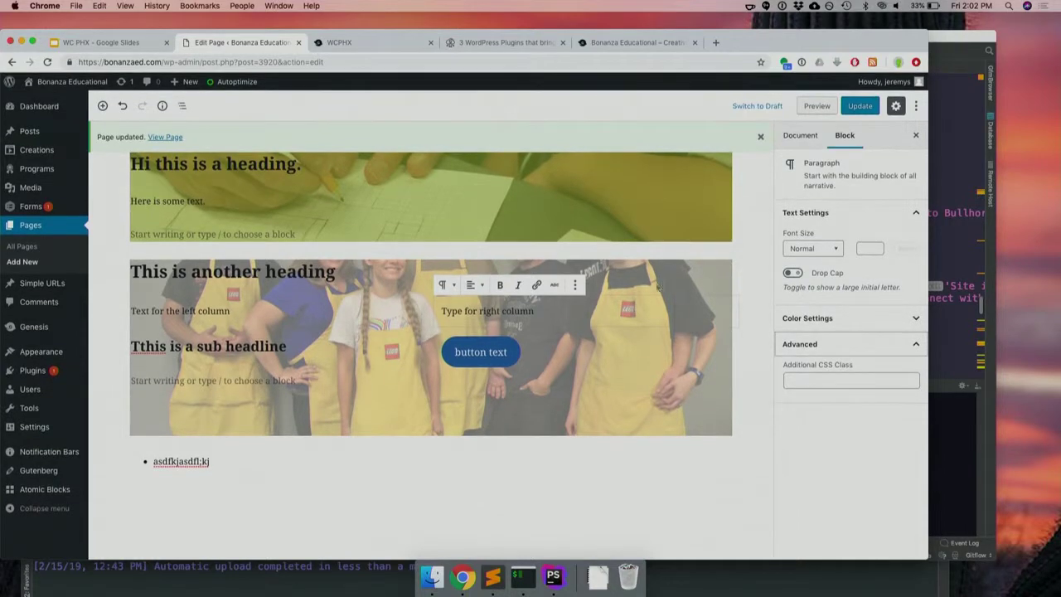
left_click(746, 278)
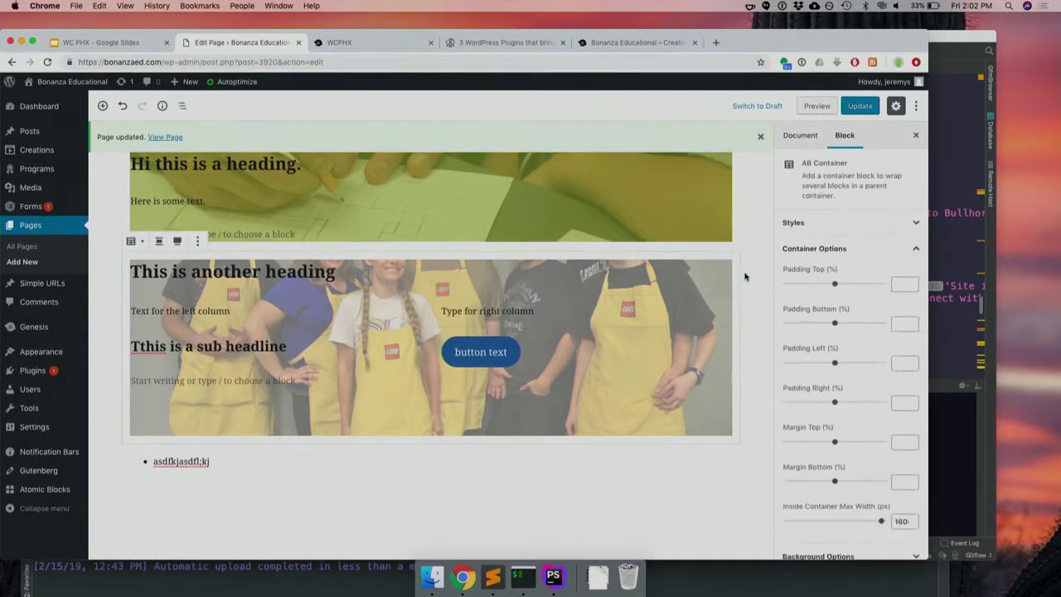
scroll(812, 380, "down", 3)
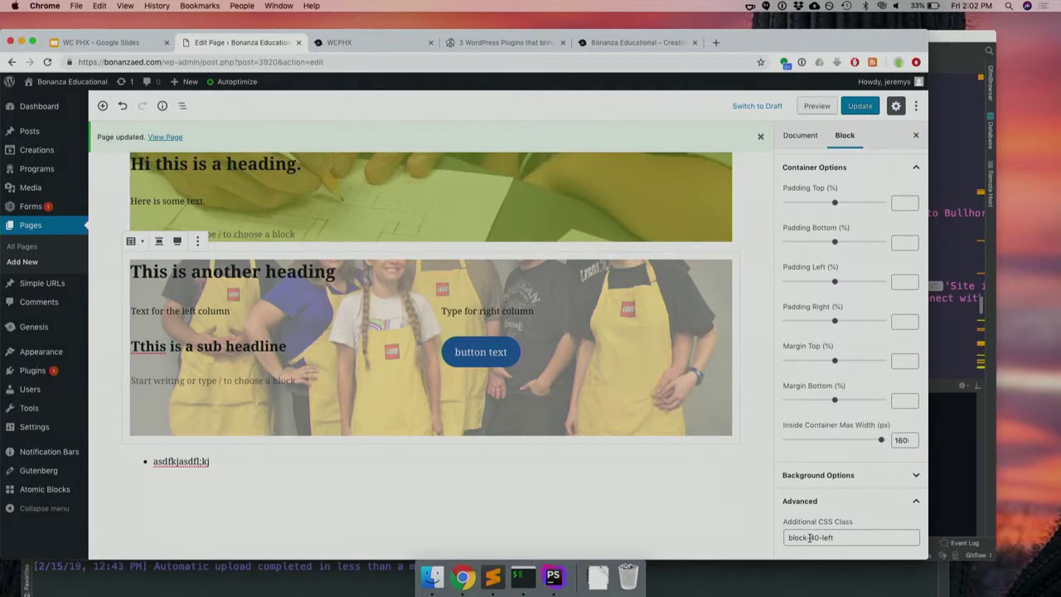
Scroll the live Bonanza site to the four-column Creativity Based Learning section, then return to the Tips slide.
left_click(627, 42)
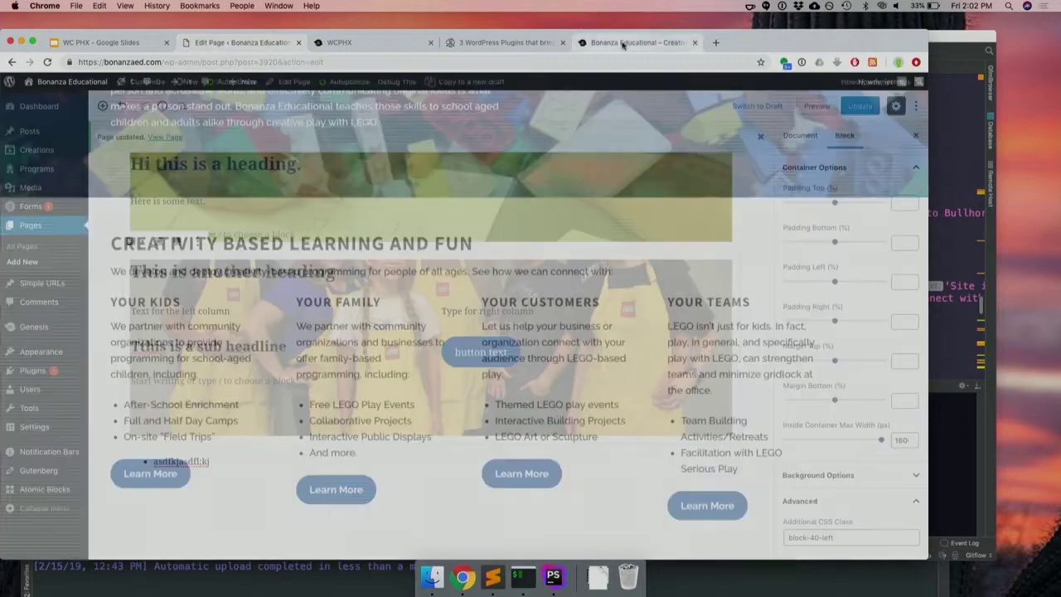
scroll(486, 276, "up", 5)
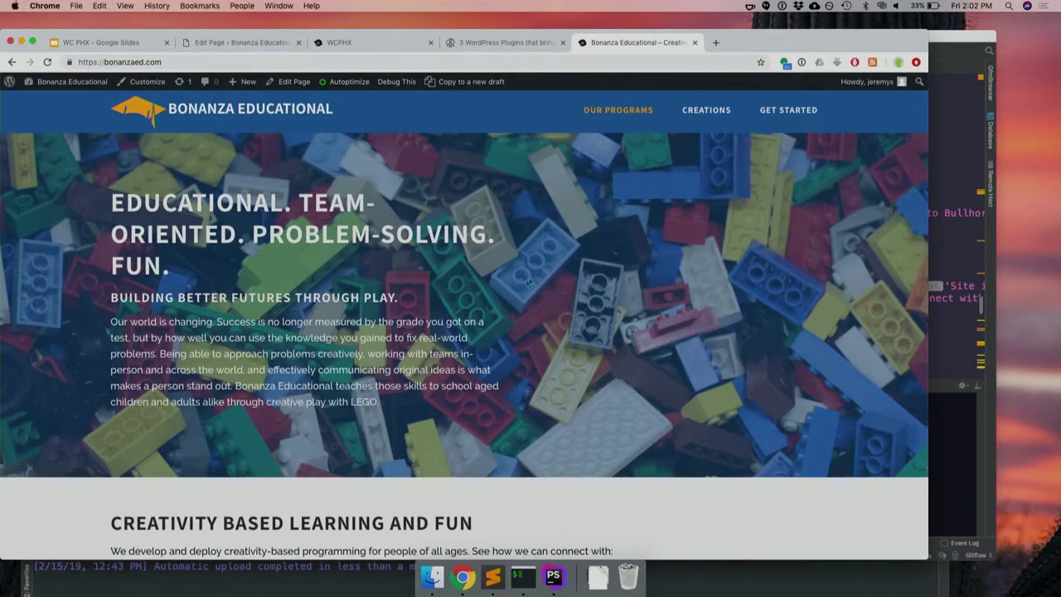
scroll(550, 299, "down", 5)
scroll(550, 304, "down", 3)
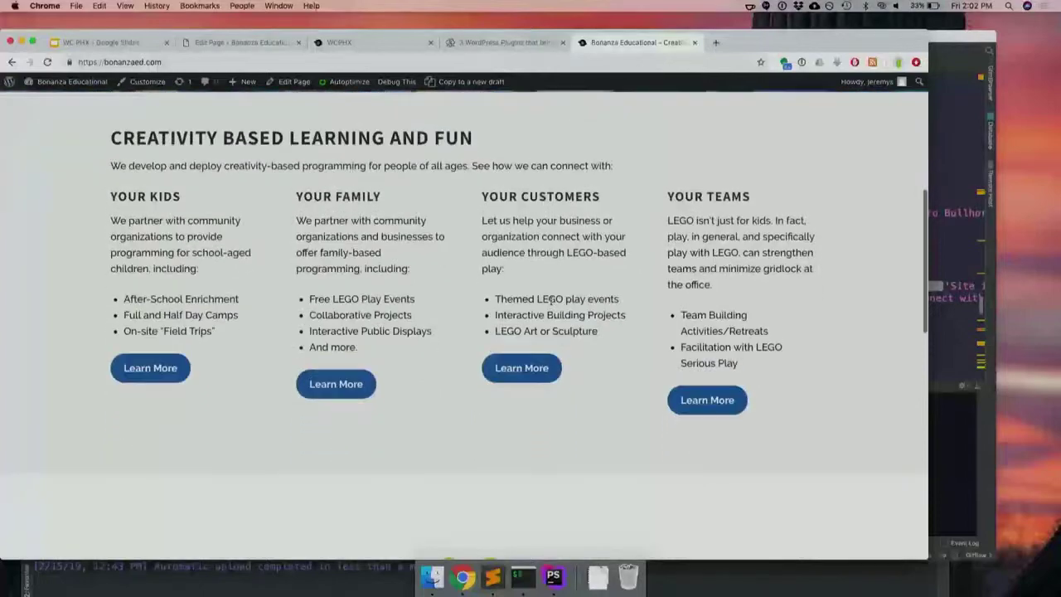
scroll(551, 304, "down", 1)
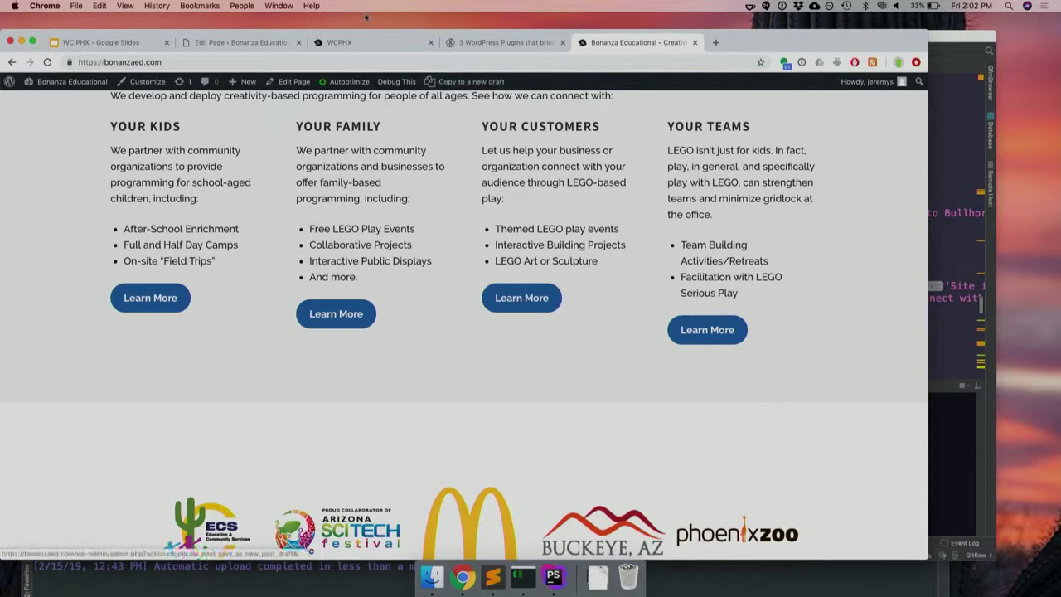
left_click(143, 44)
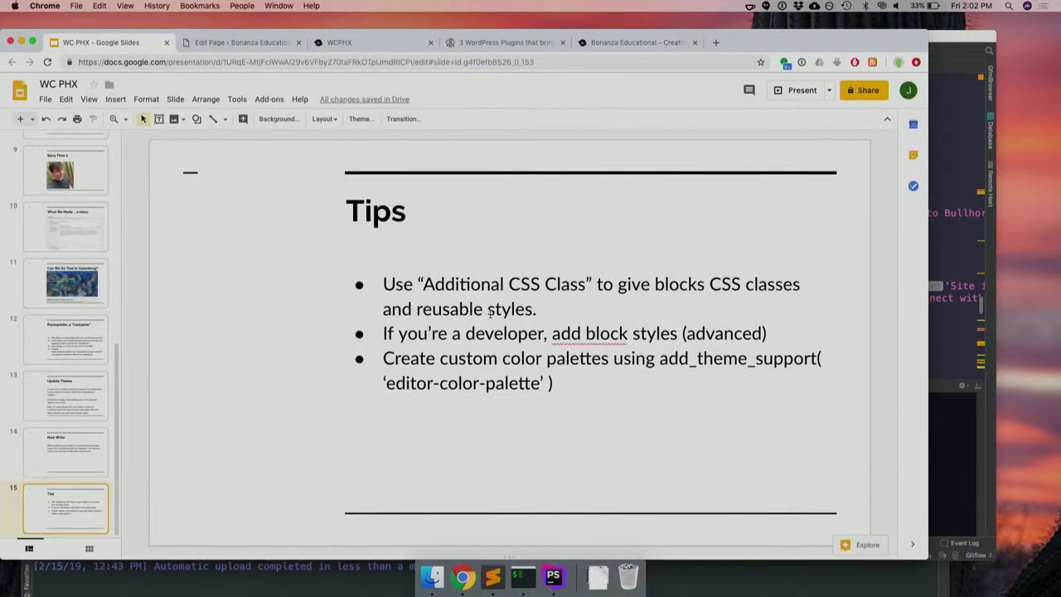
Highlight the 'Add block styles (advanced)' line on the Tips slide, then close the matador-jobs project in PhpStorm.
left_click_drag(553, 334, 776, 324)
left_click(773, 332)
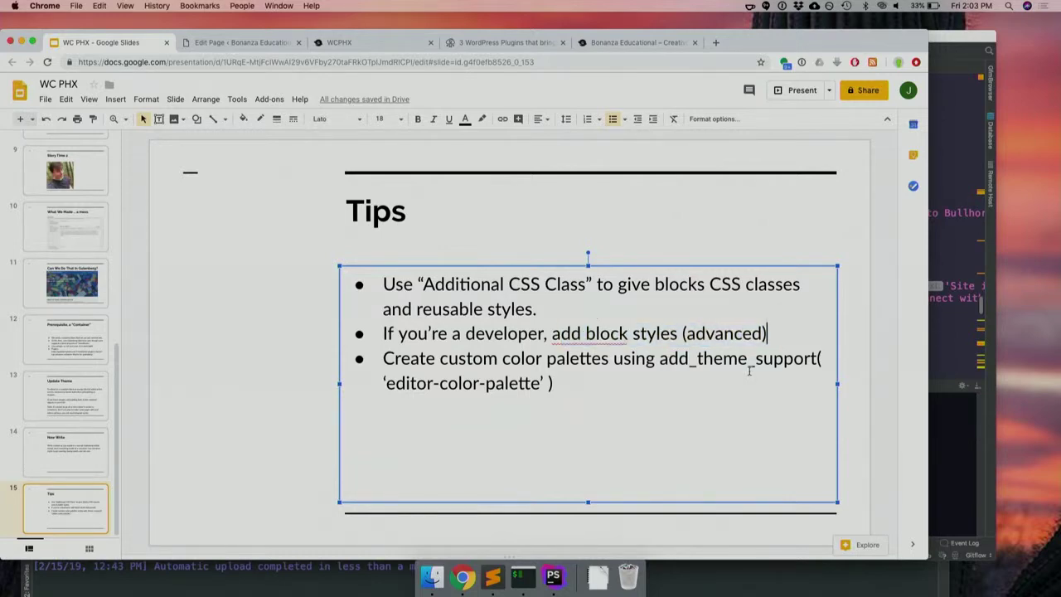
left_click(951, 46)
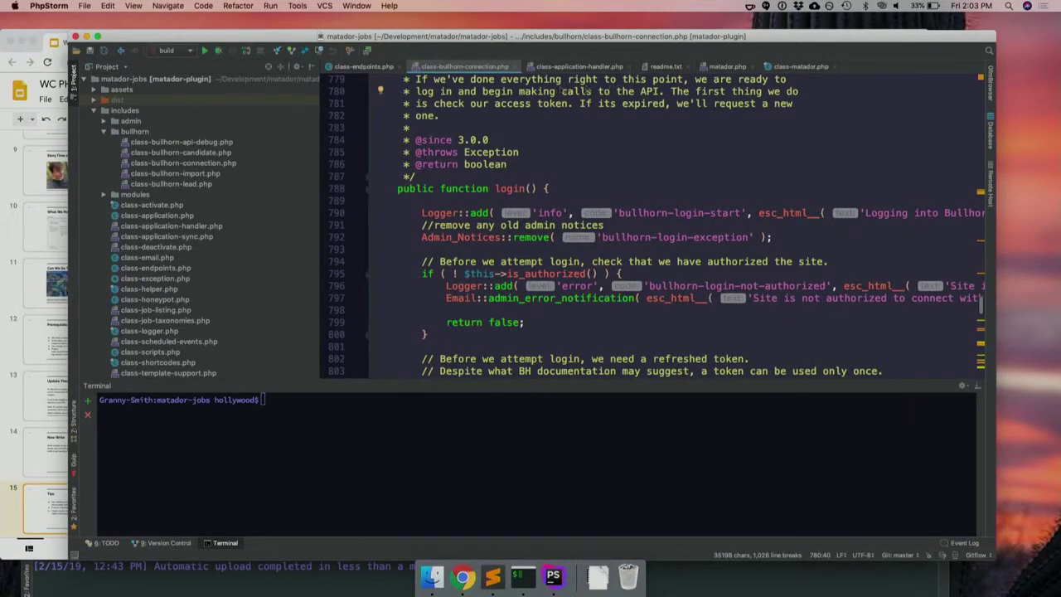
left_click(75, 36)
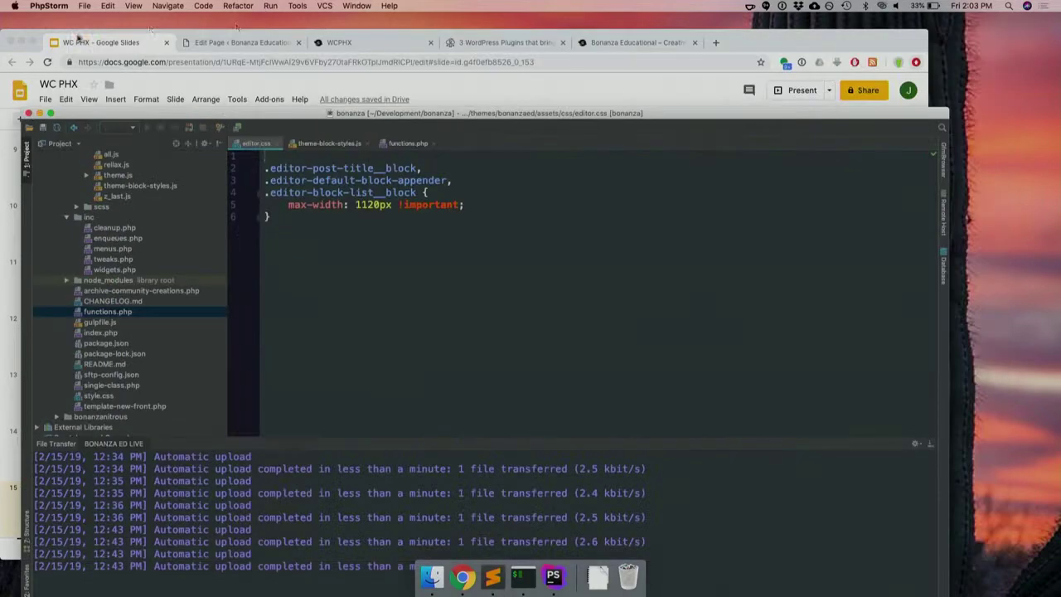
Show theme-block-styles.js registering the Constrained Right and Constrained Left AB Container styles.
key("super+Tab")
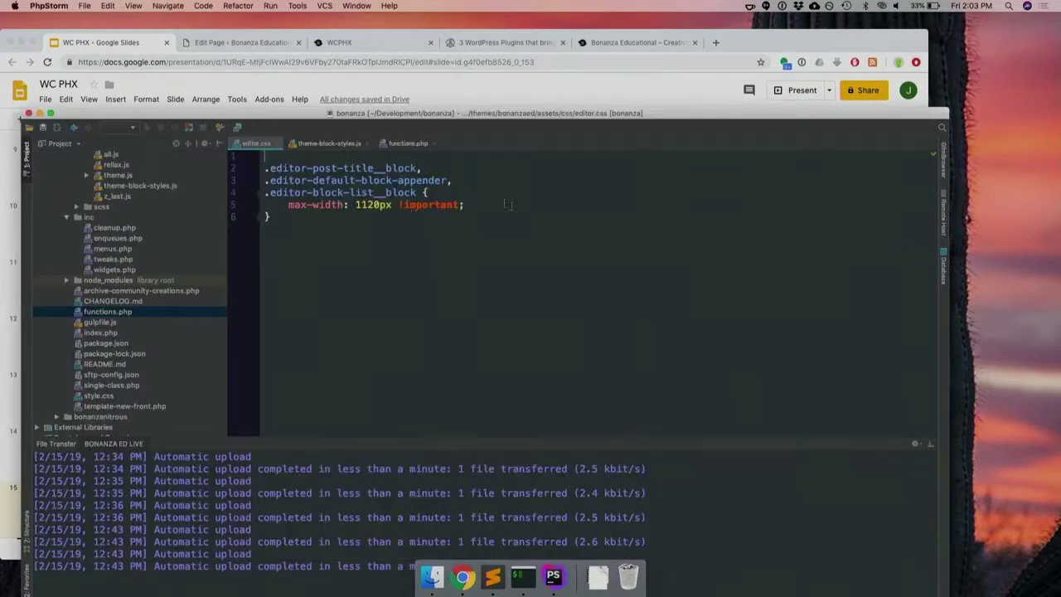
key("super+Tab")
left_click(334, 146)
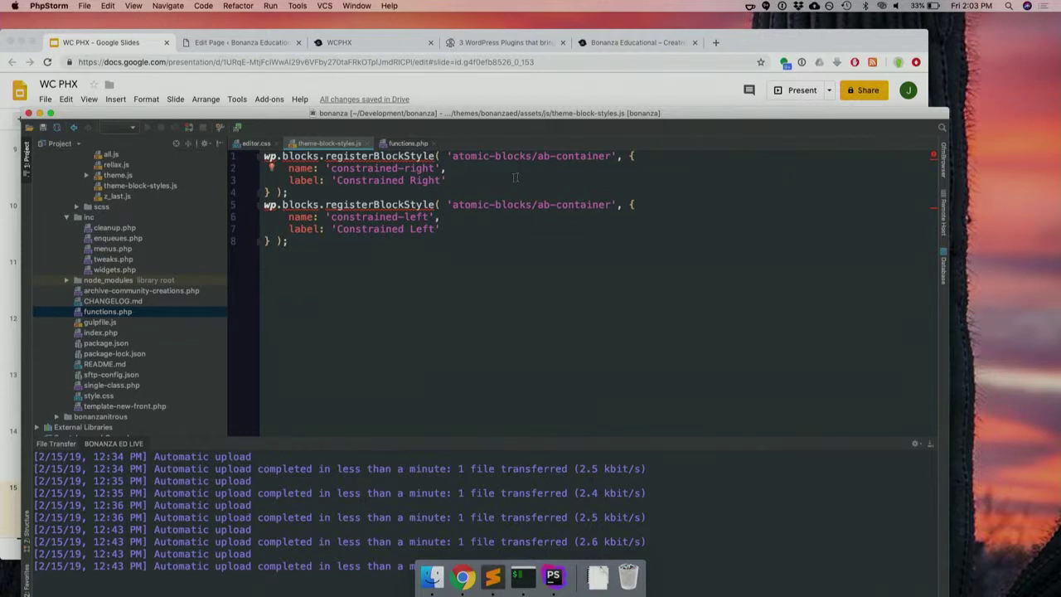
left_click(441, 179)
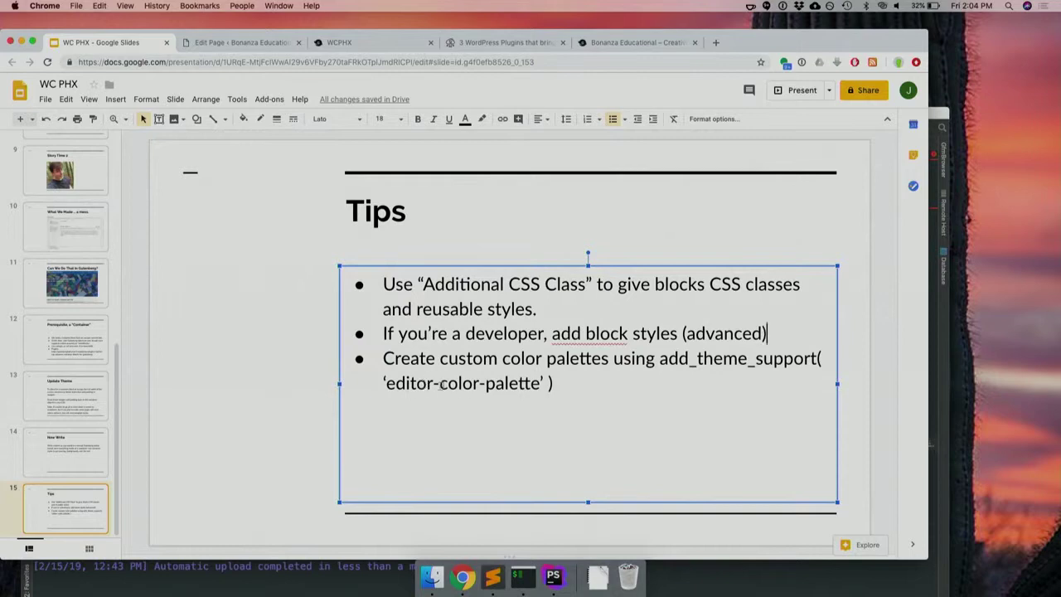
Bring PhpStorm over the browser and scroll through the custom colour palette arrays in functions.php.
left_click(553, 580)
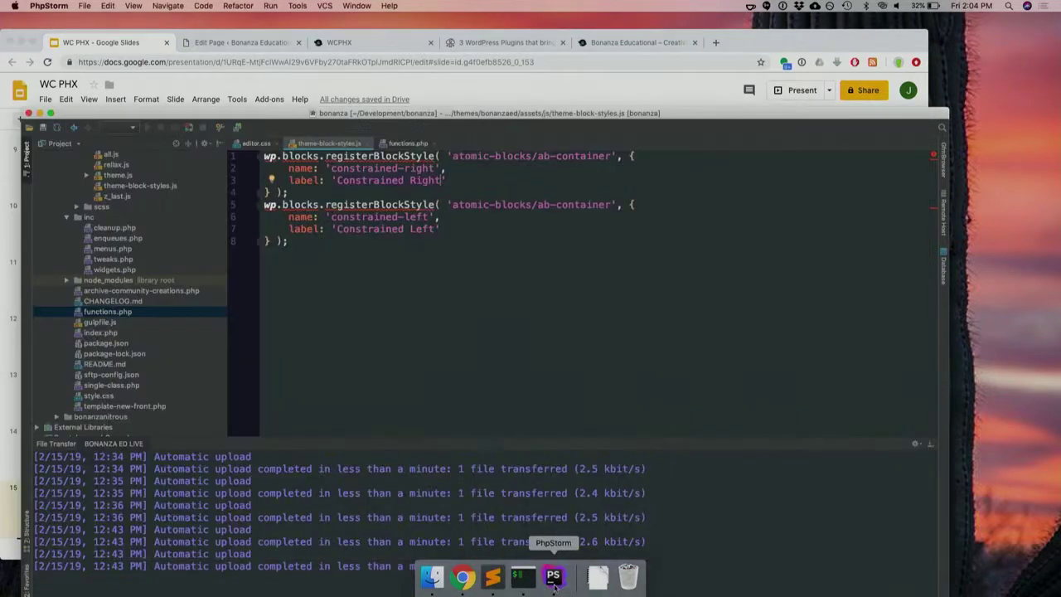
left_click_drag(459, 116, 474, 23)
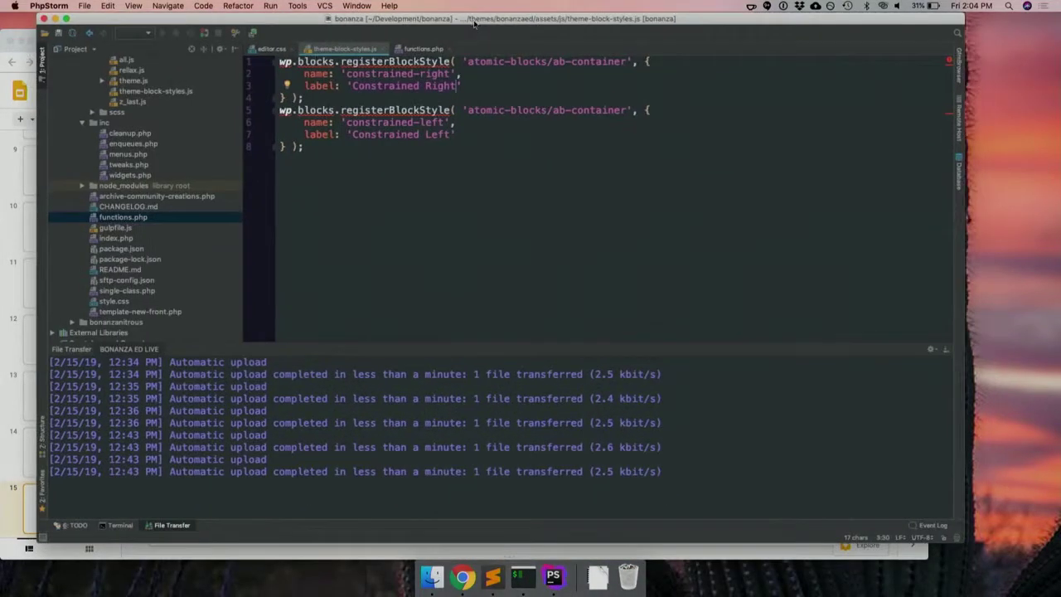
left_click(424, 50)
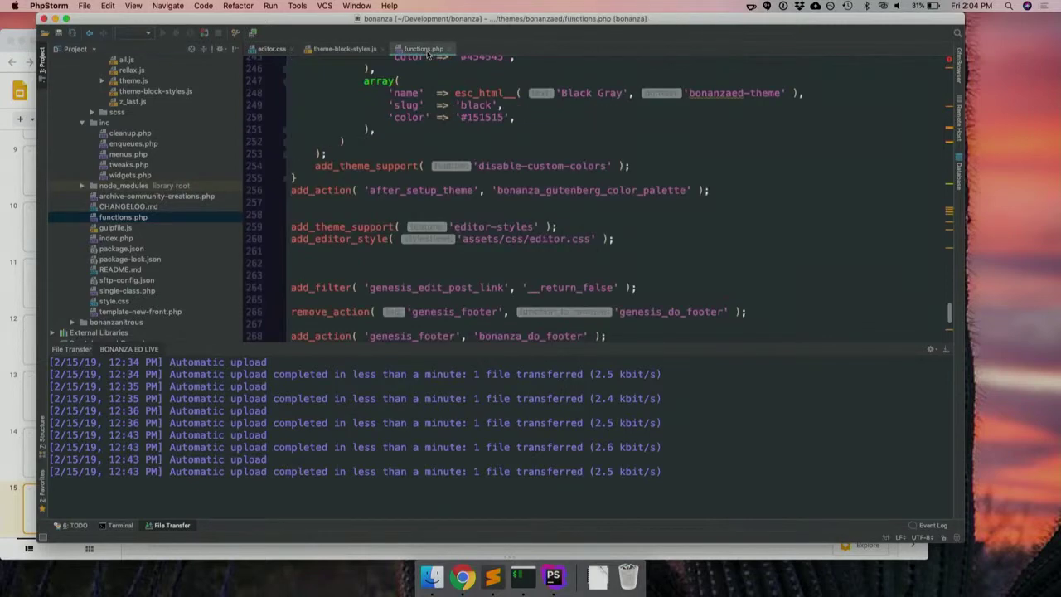
scroll(441, 188, "up", 10)
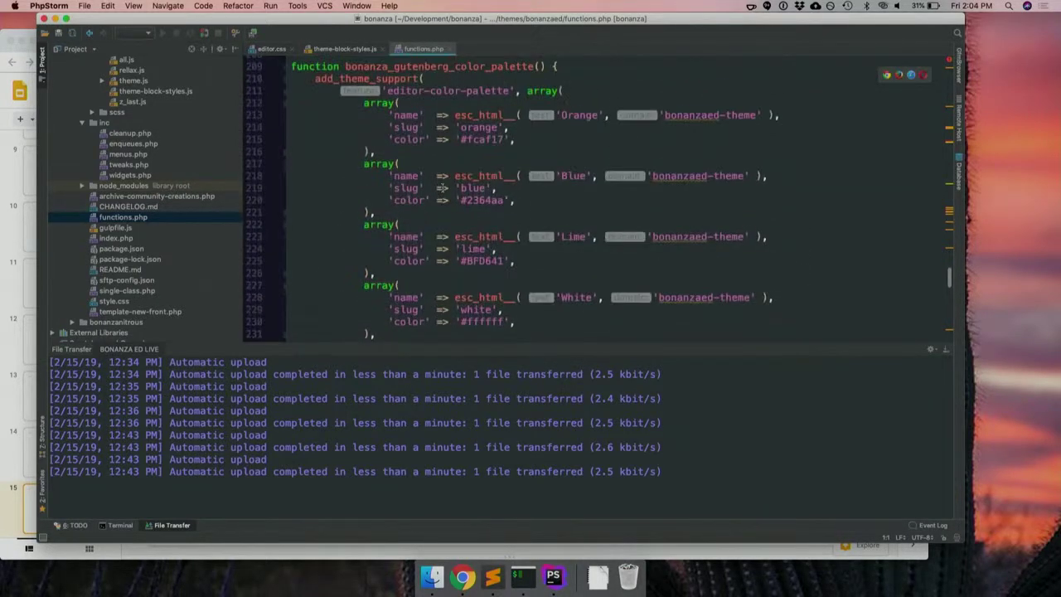
scroll(442, 189, "up", 1)
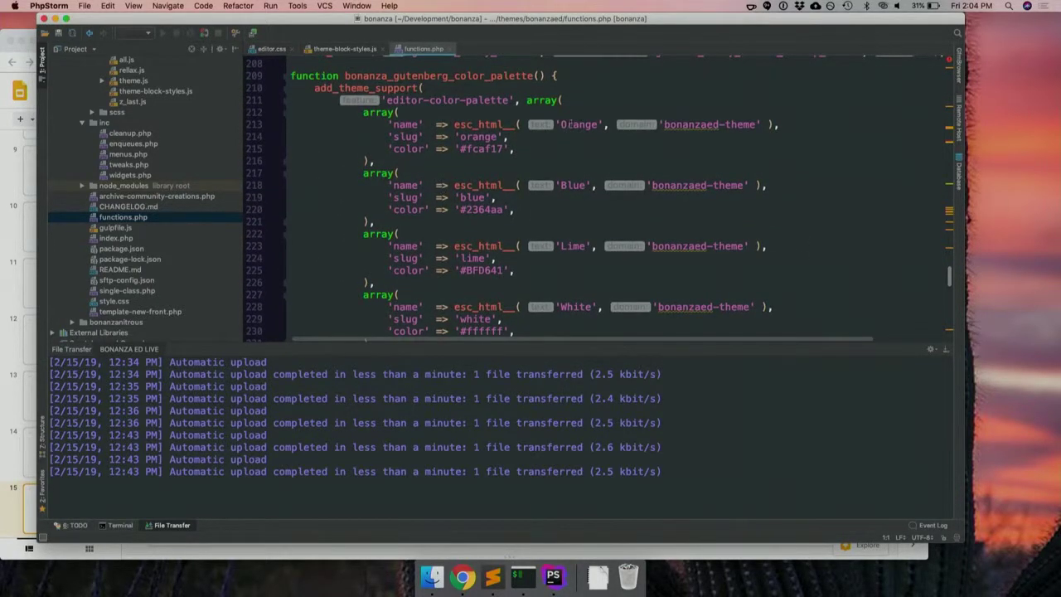
scroll(564, 240, "down", 5)
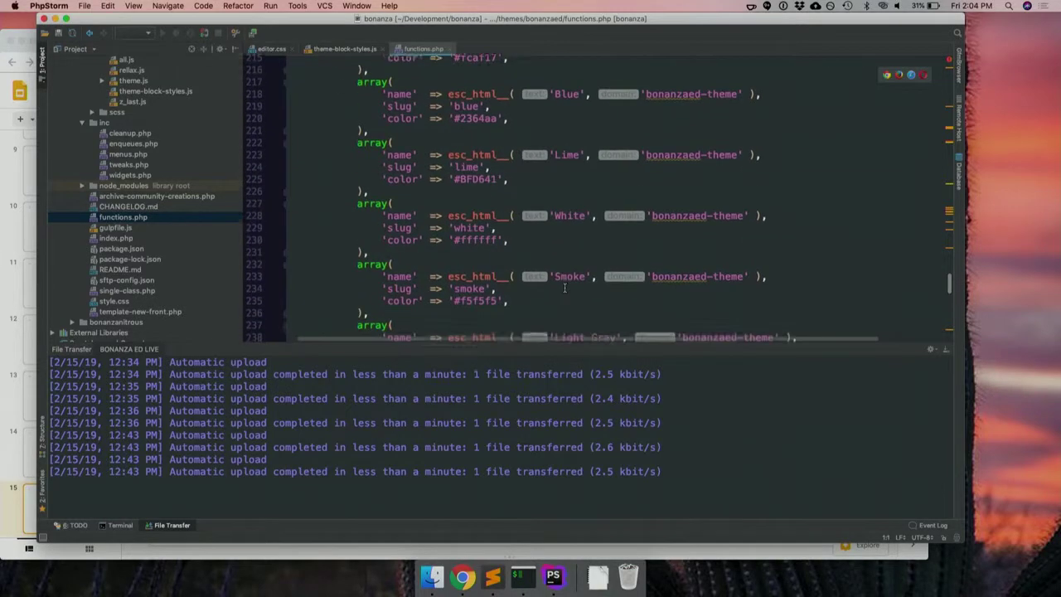
scroll(565, 288, "down", 10)
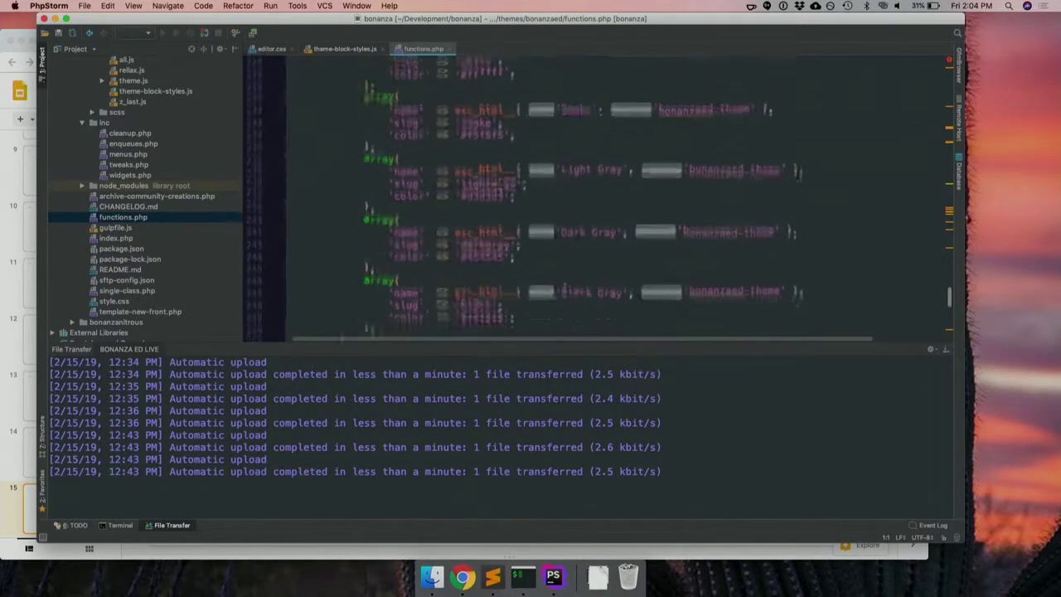
scroll(564, 287, "up", 3)
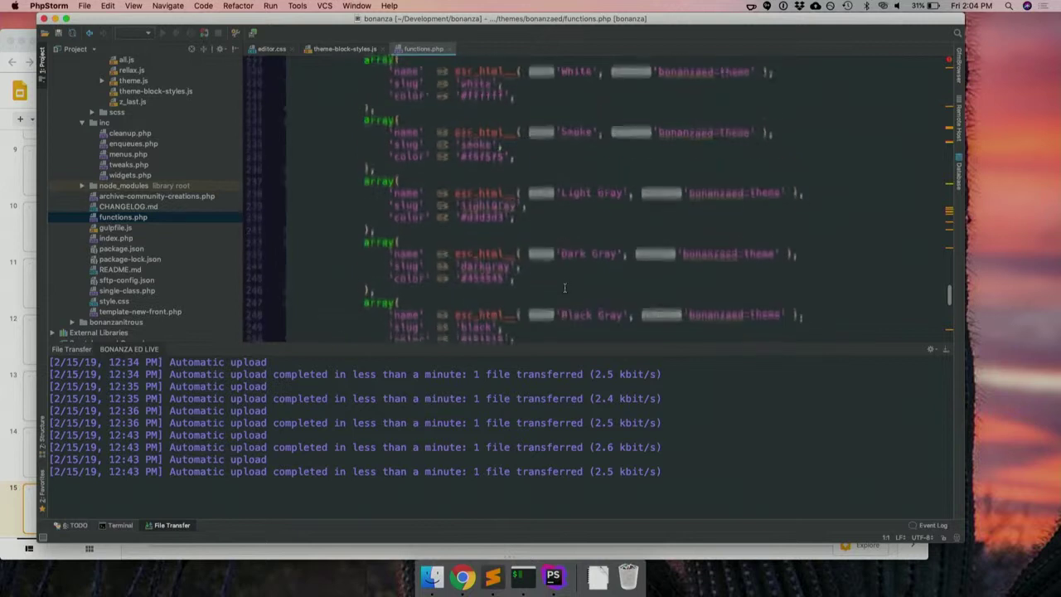
scroll(564, 288, "up", 3)
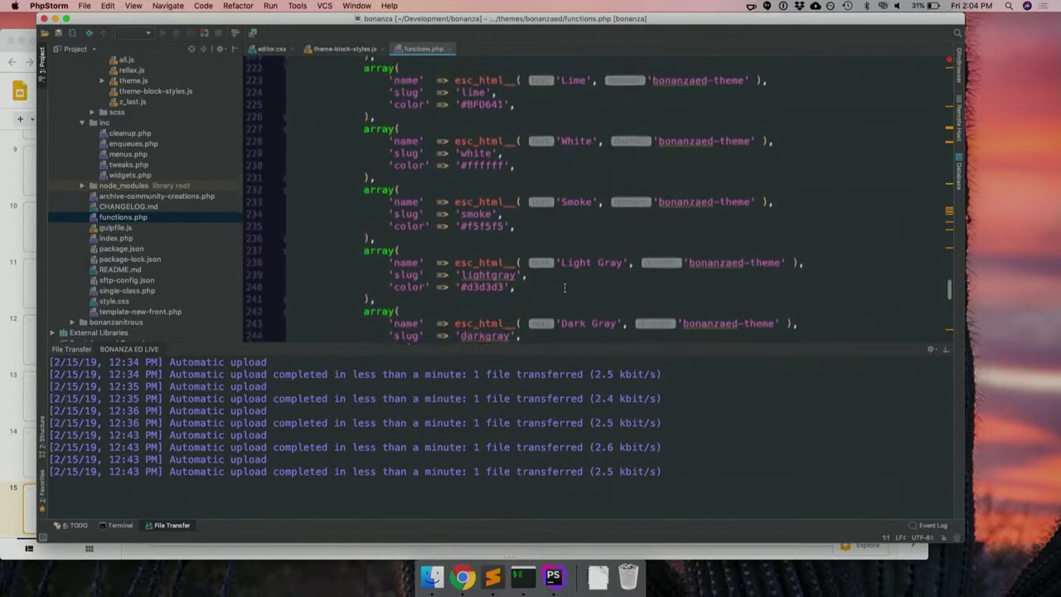
scroll(564, 288, "up", 1)
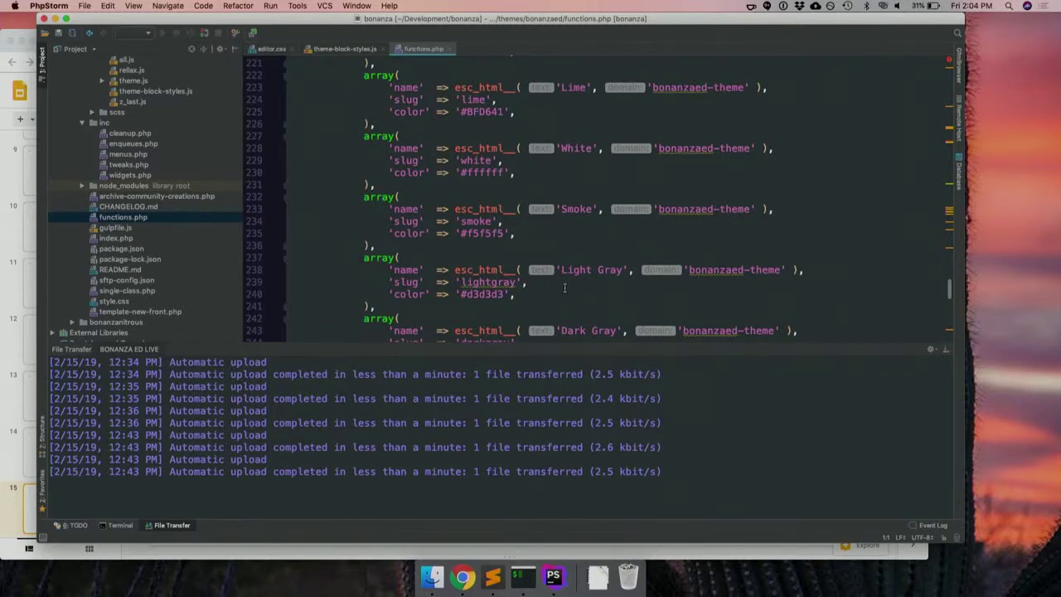
scroll(564, 288, "up", 5)
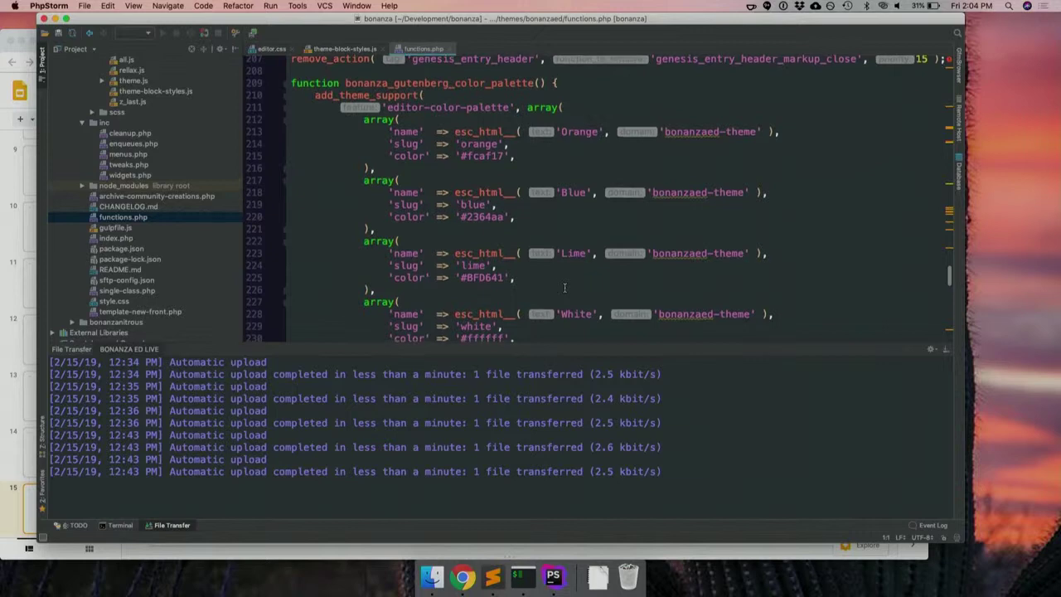
scroll(564, 287, "down", 4)
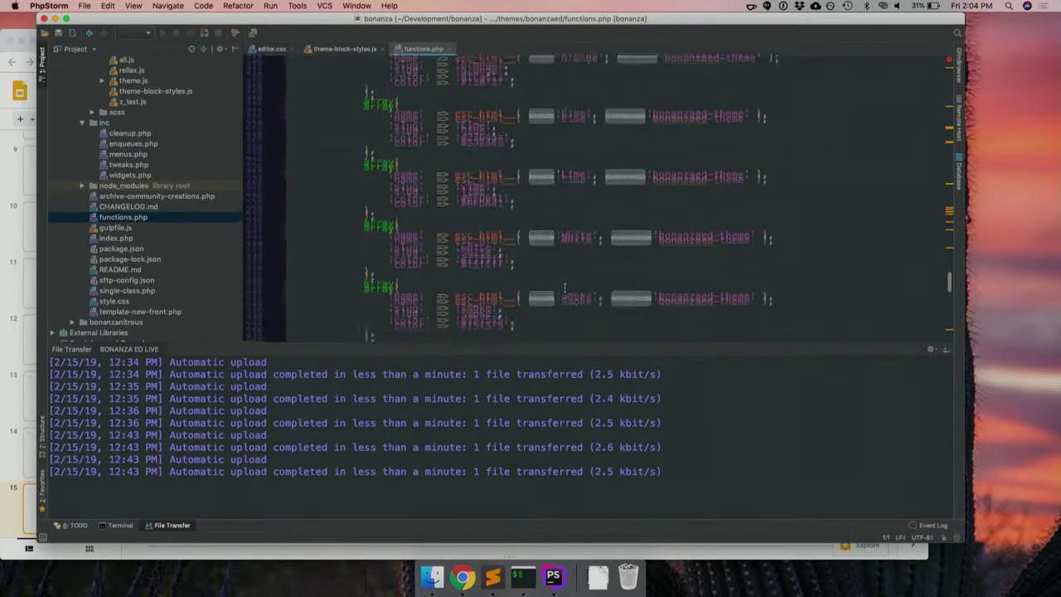
scroll(564, 286, "down", 5)
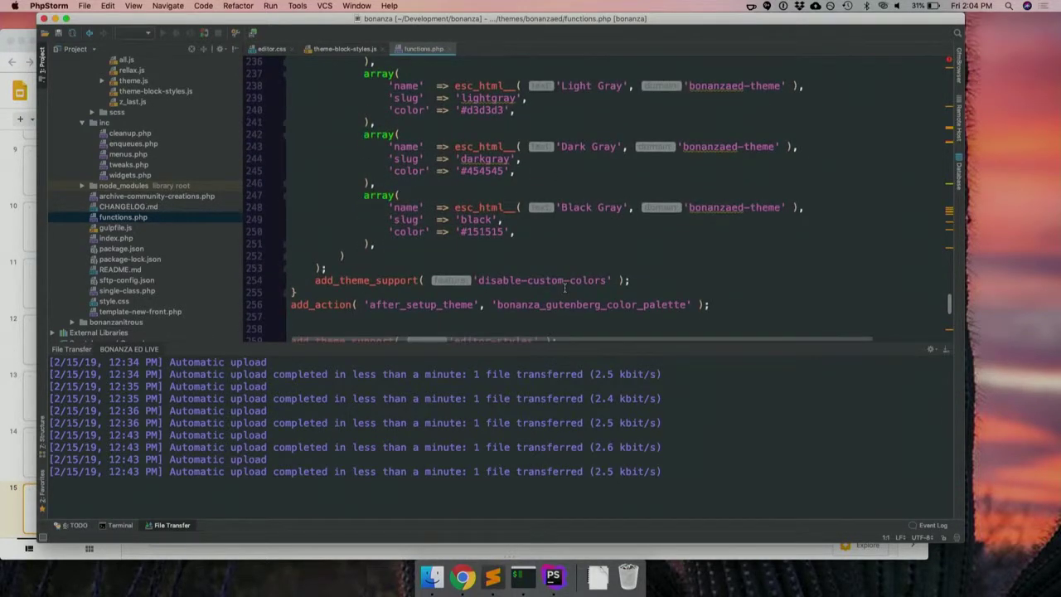
Undo a stray paste on the disable-custom-colors line and return to Chrome.
left_click(509, 285)
type("[style*=\"background-color:#fcaf17;\"] h")
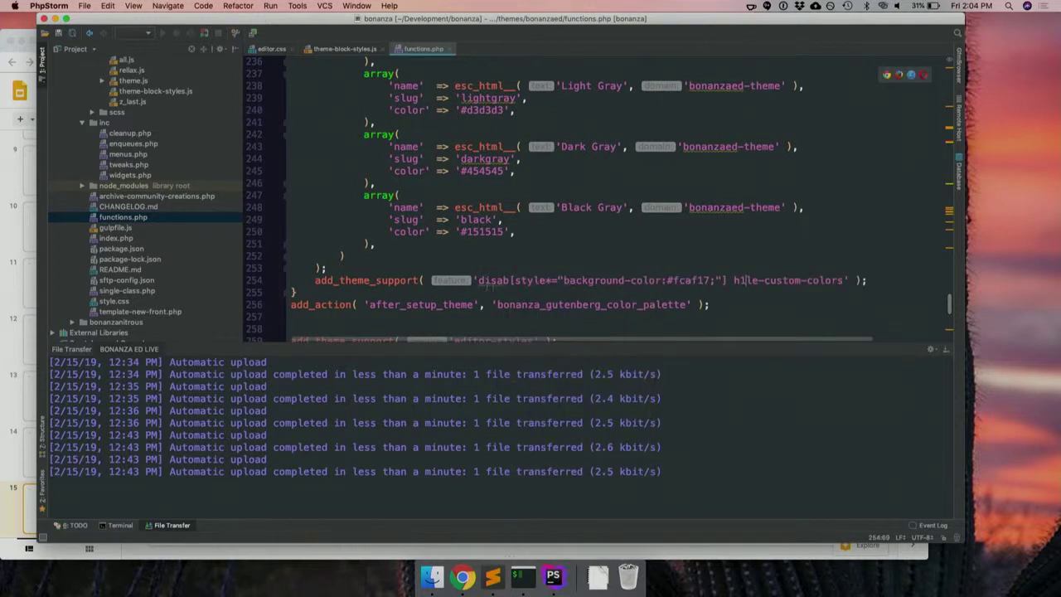
key("super+z")
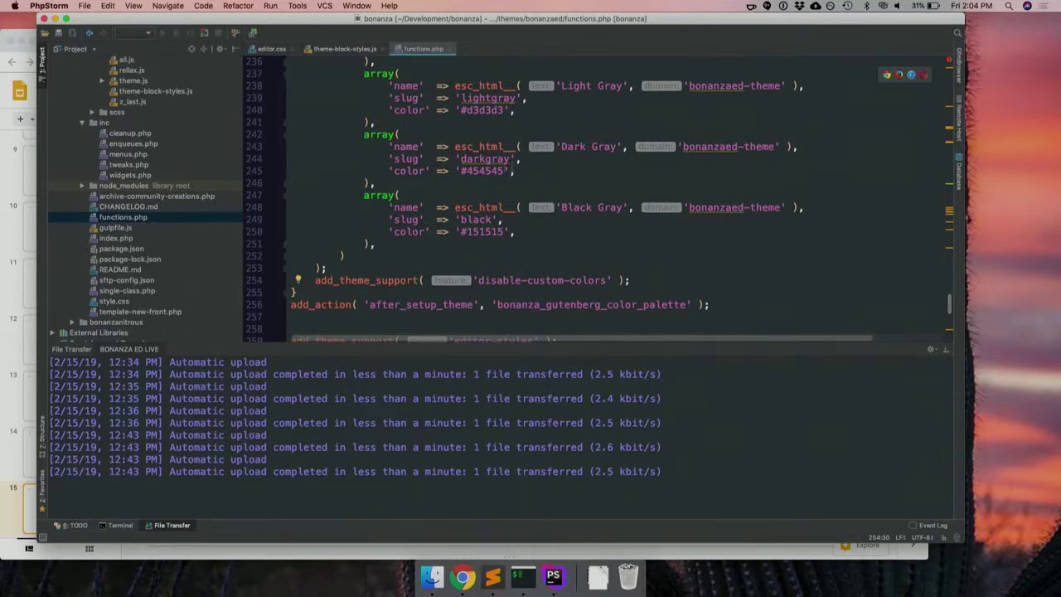
key("super+Tab")
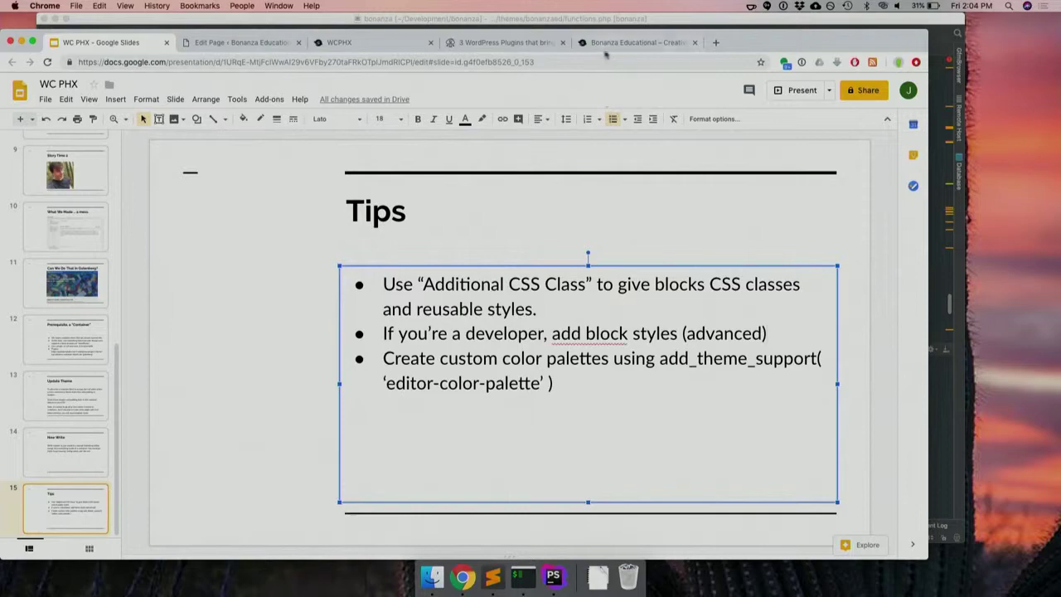
In the page editor, show the container's Background Color options limited to the theme palette, then save.
left_click(633, 42)
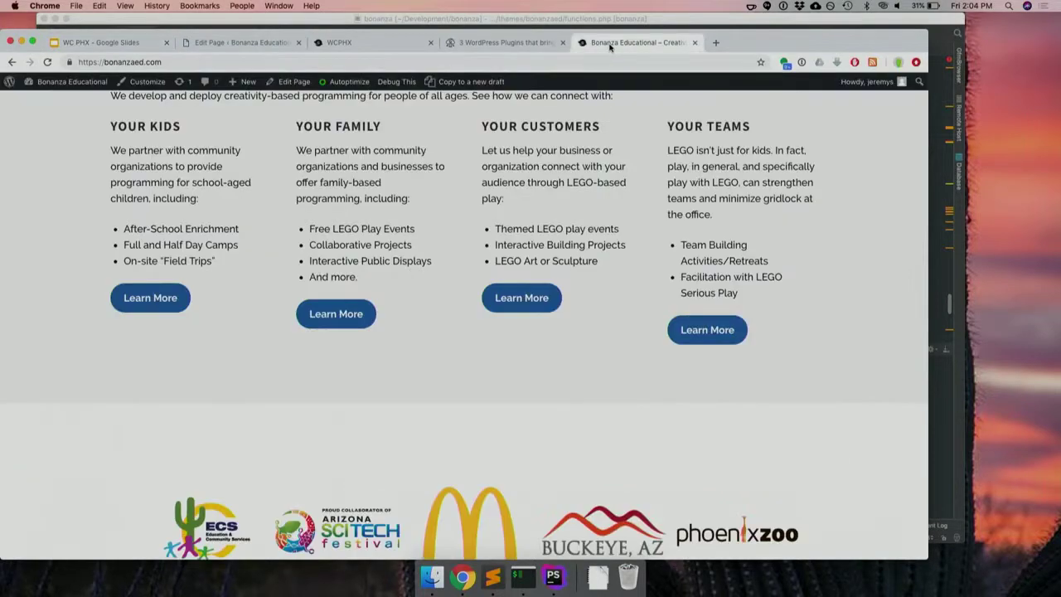
left_click(253, 42)
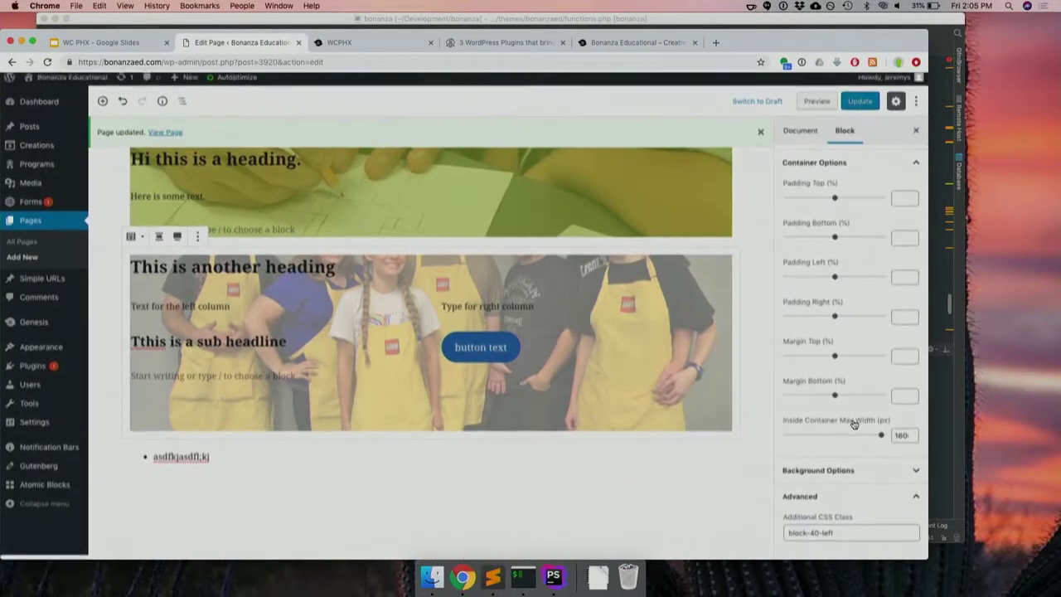
left_click(831, 474)
scroll(821, 502, "down", 3)
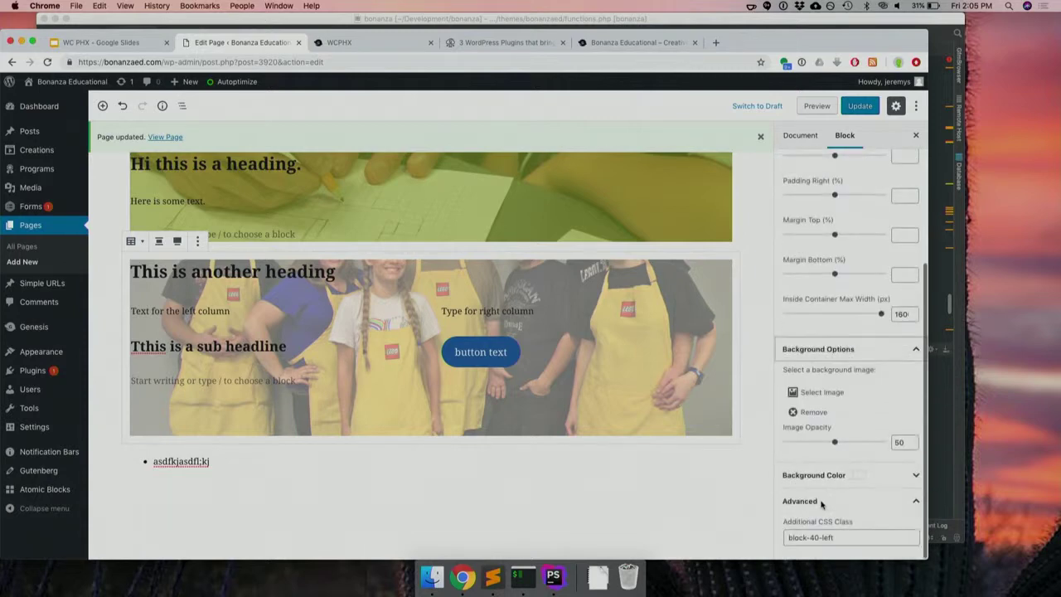
left_click(881, 481)
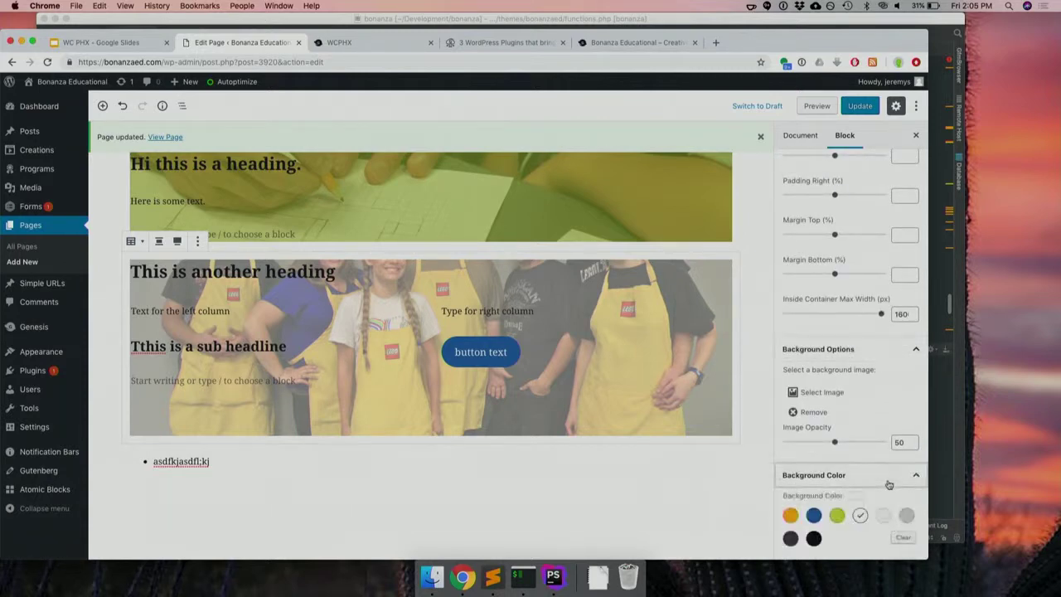
scroll(854, 464, "down", 2)
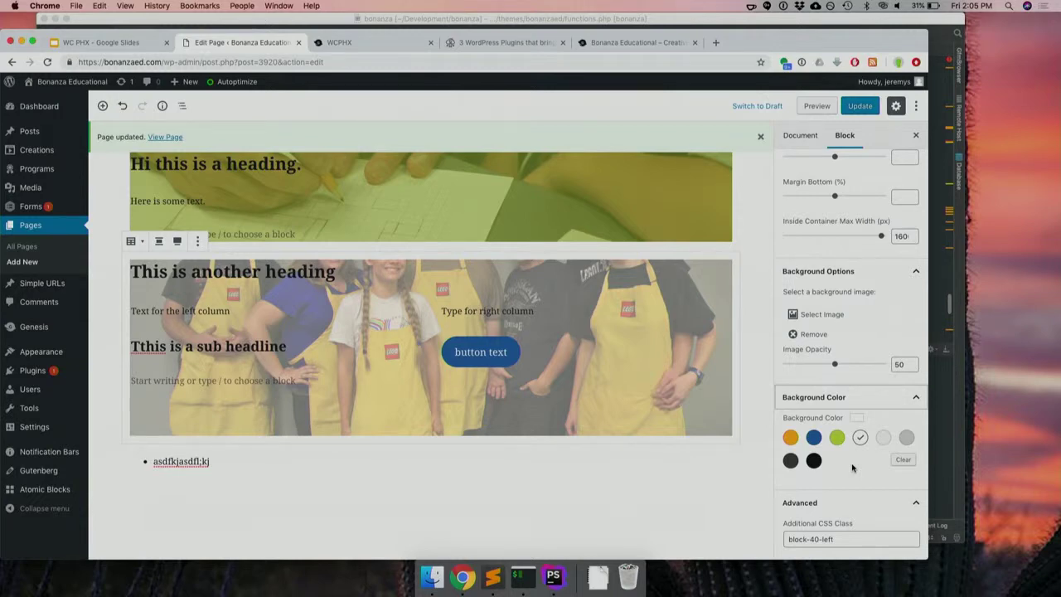
key("super+s")
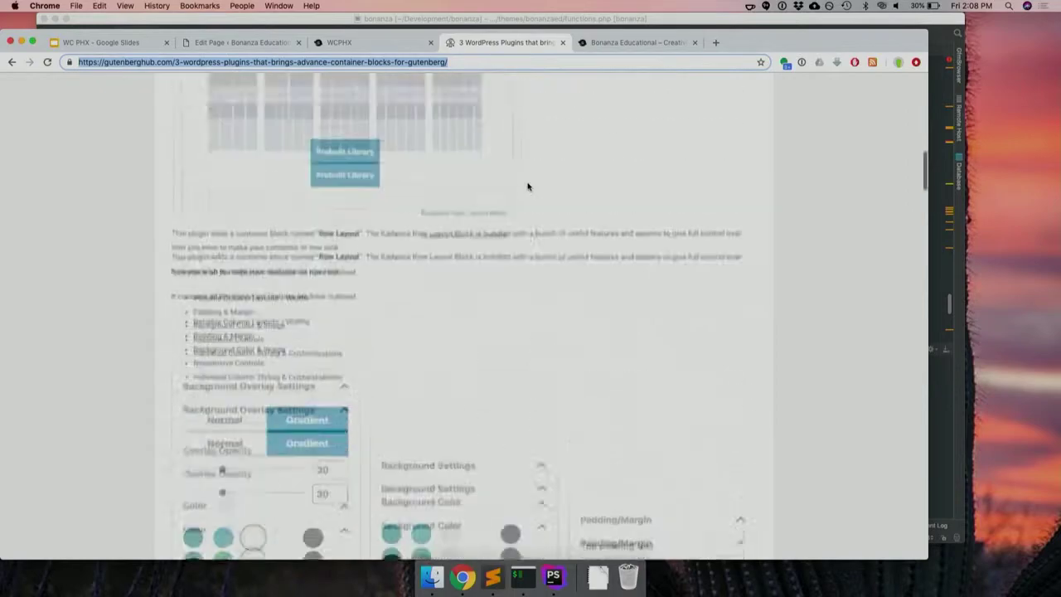
Scroll the article to the 'What is a Container Block?' and 'Main Features' sections.
scroll(527, 186, "down", 3)
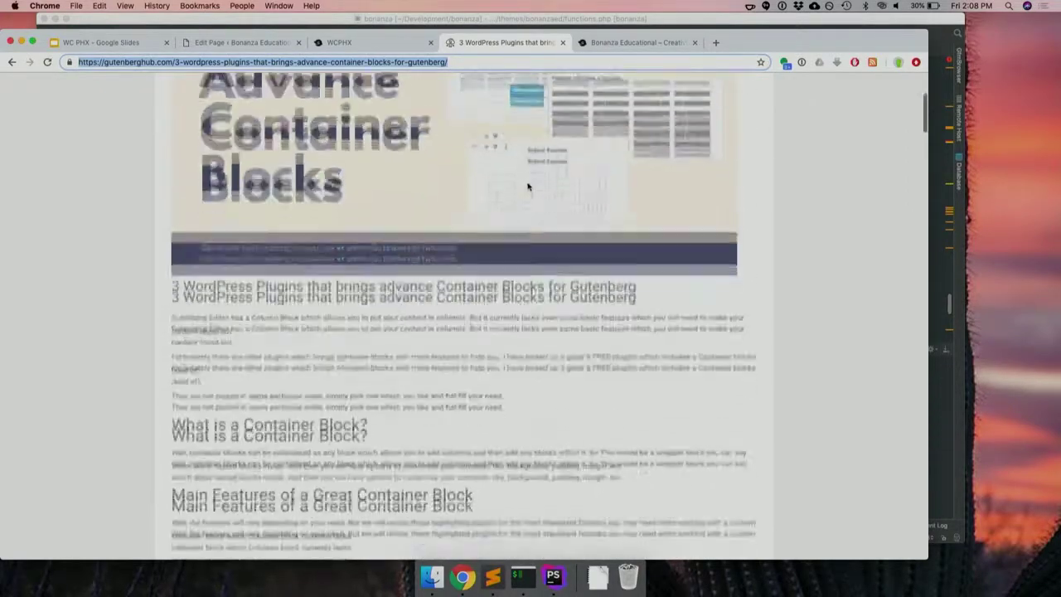
scroll(527, 184, "down", 1)
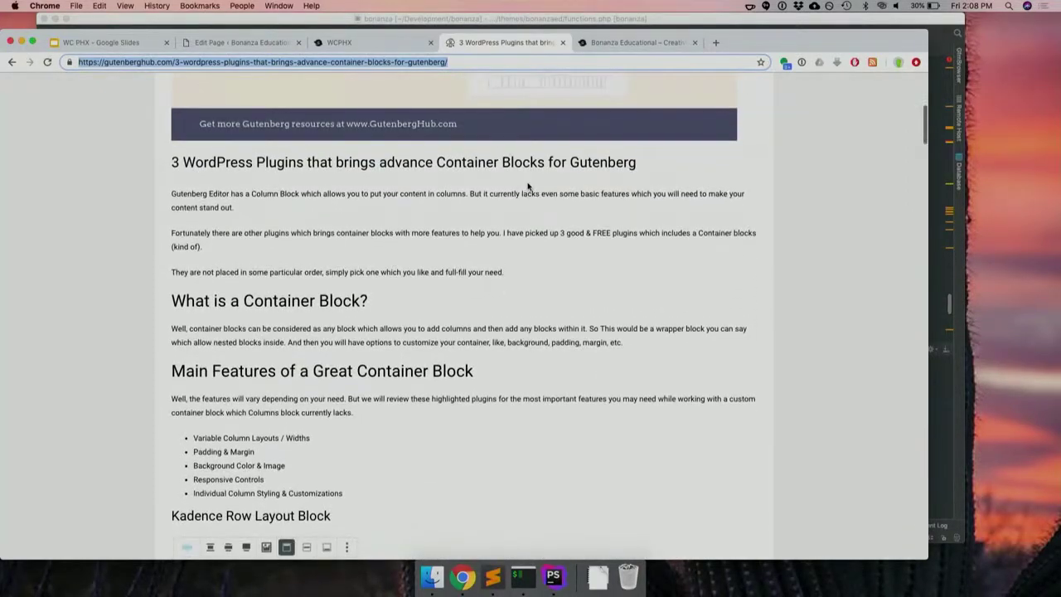